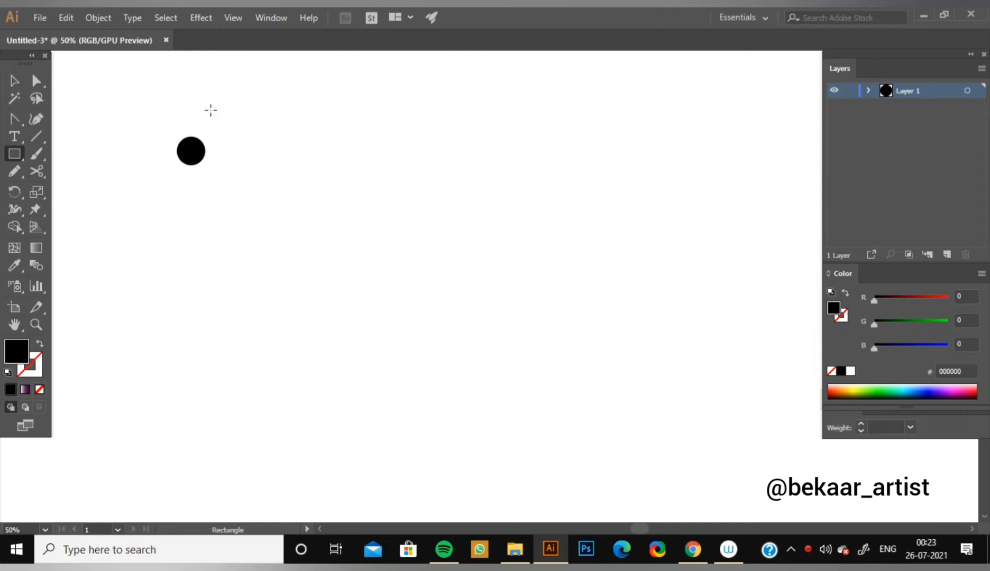
Draw a tall, narrow black rectangle just beside the black circle.
drag(211, 110, 220, 163)
click(14, 80)
click(150, 153)
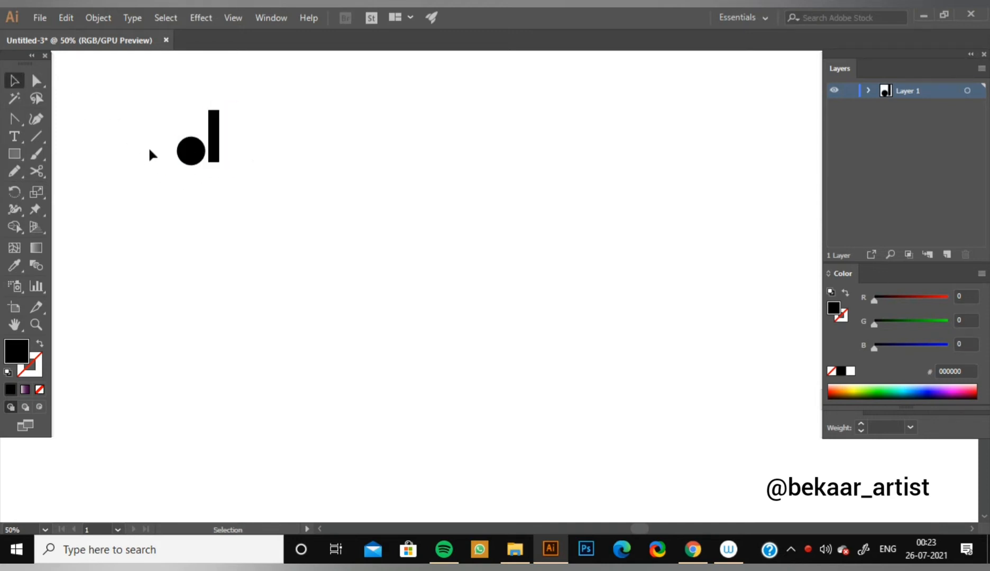
Make a new pattern from the circle and the narrow rectangle together, and move the Swatches panel clear of the pattern preview.
drag(154, 93, 240, 174)
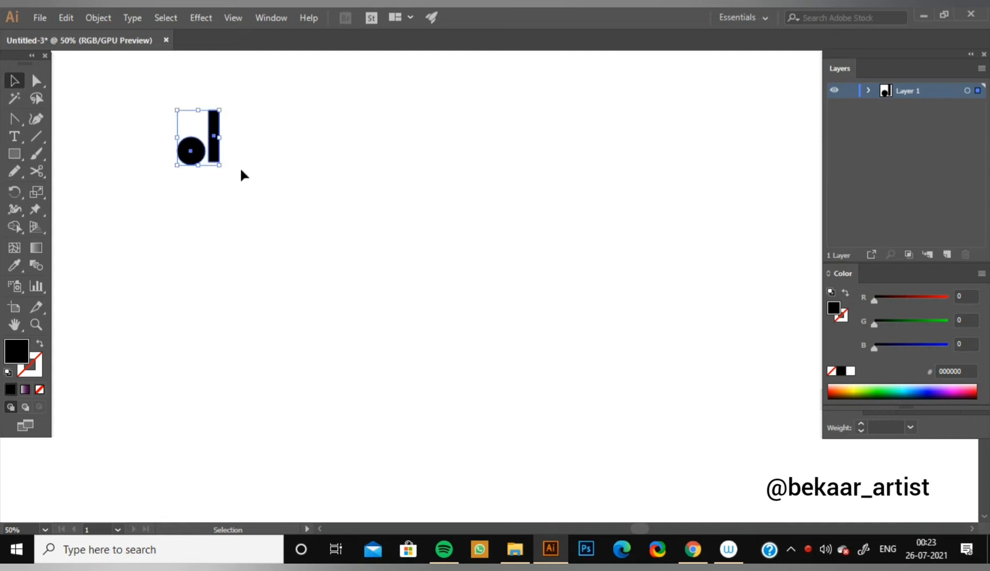
click(216, 160)
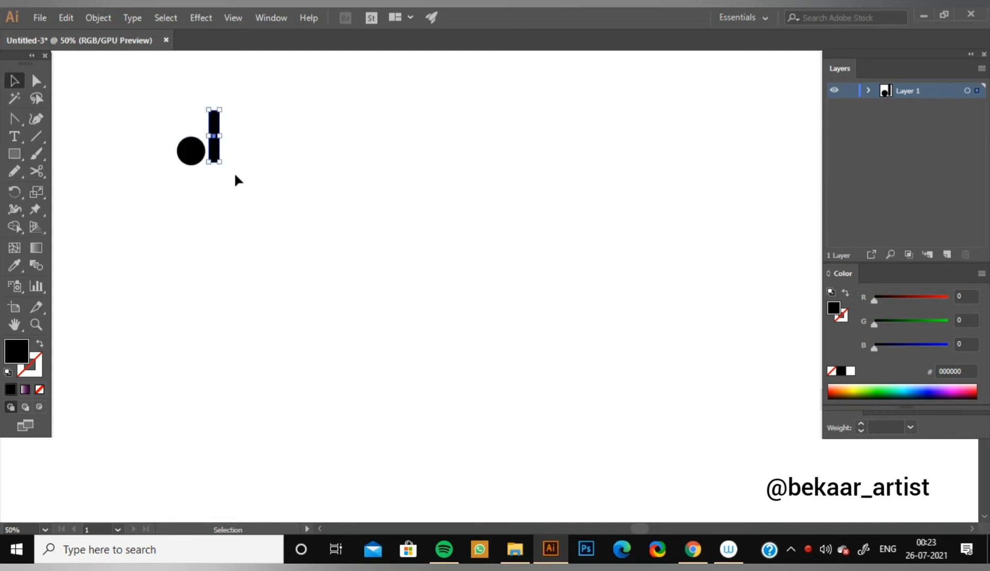
drag(136, 94, 293, 217)
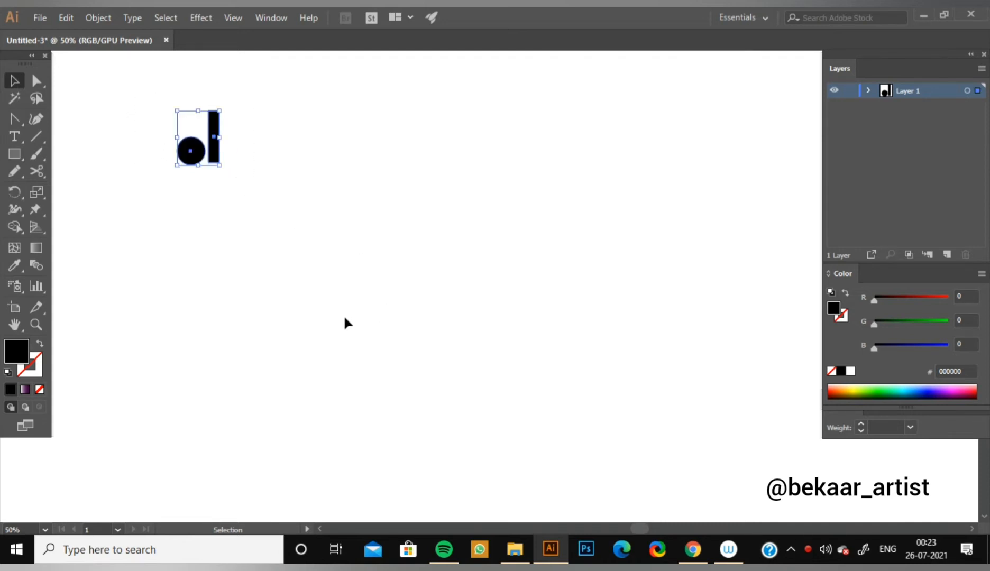
click(239, 131)
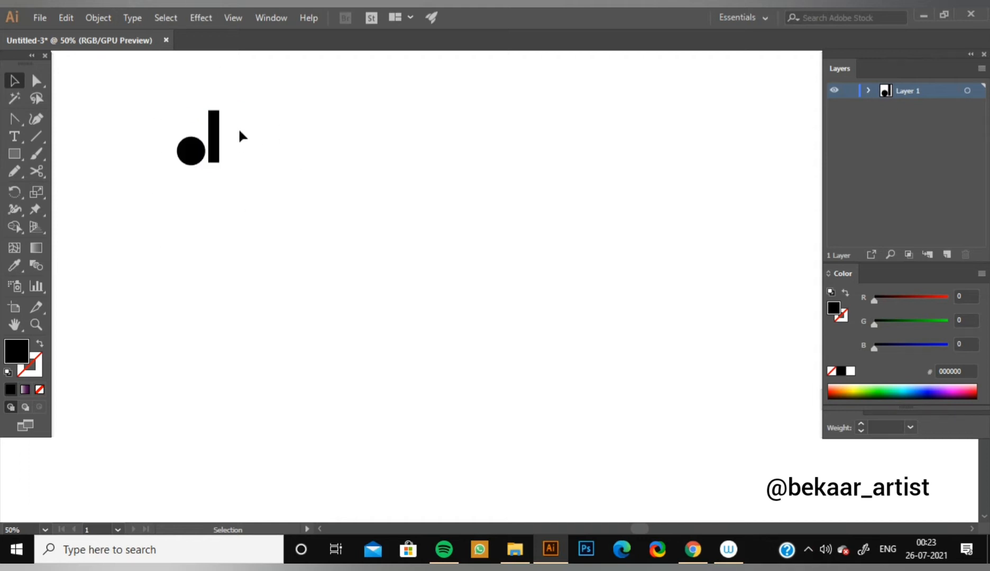
drag(150, 87, 318, 209)
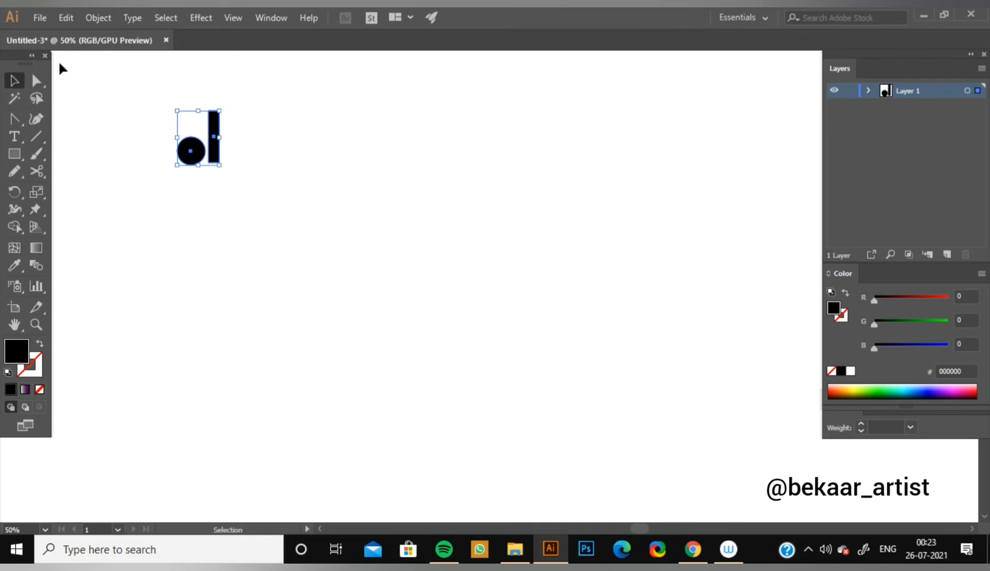
click(98, 18)
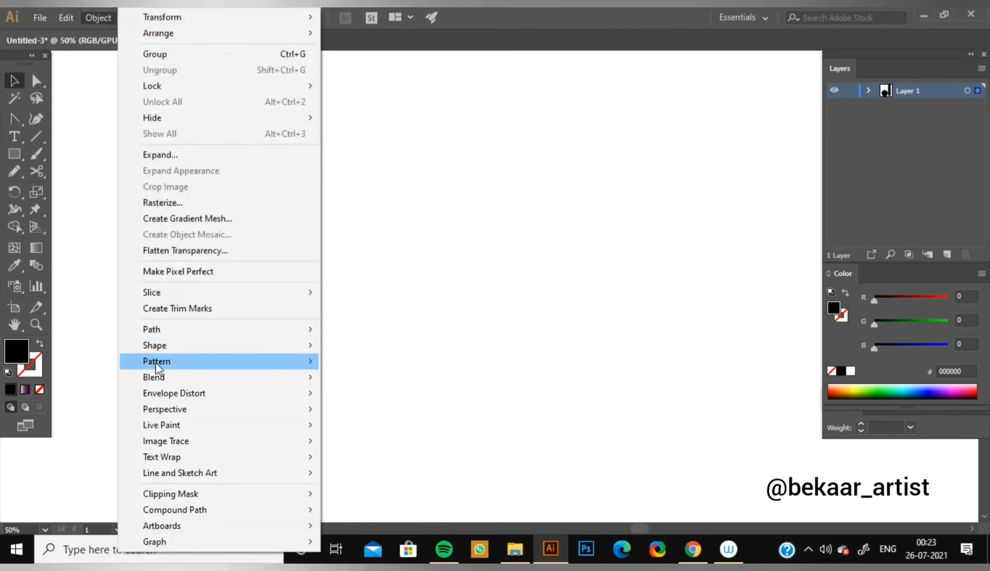
mouse_move(200, 361)
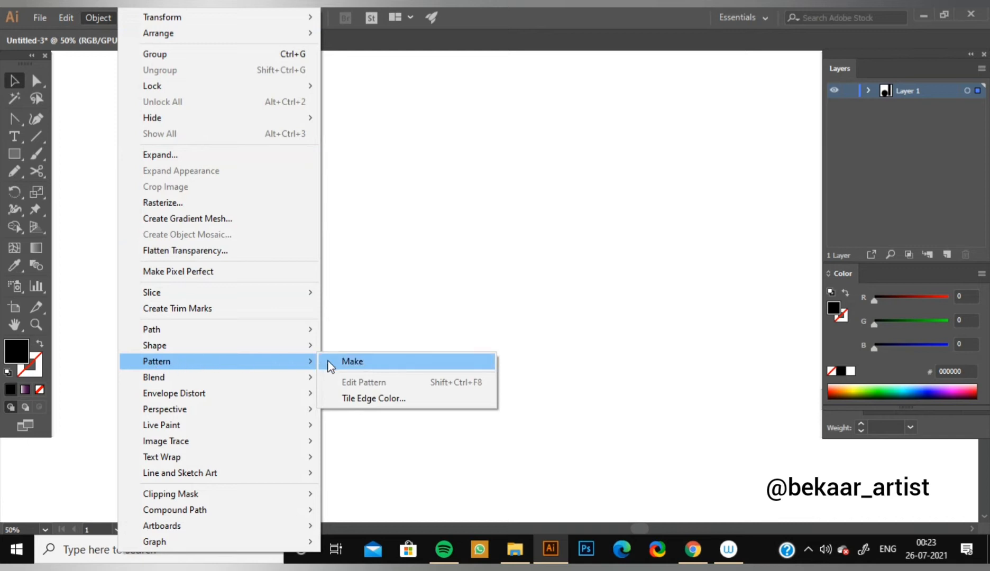
click(364, 363)
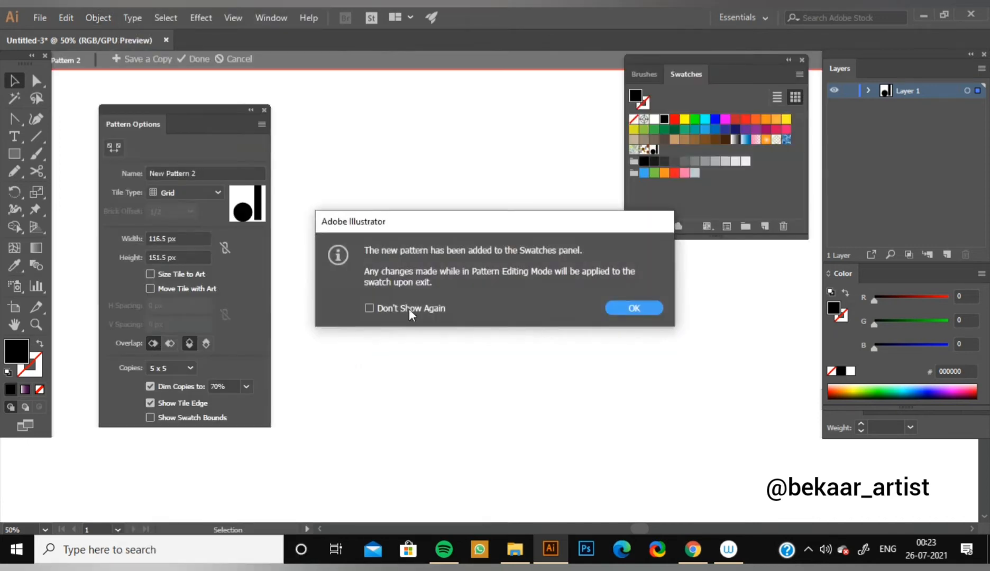
click(638, 308)
mouse_move(706, 58)
mouse_down()
mouse_move(816, 222)
mouse_move(909, 322)
mouse_up()
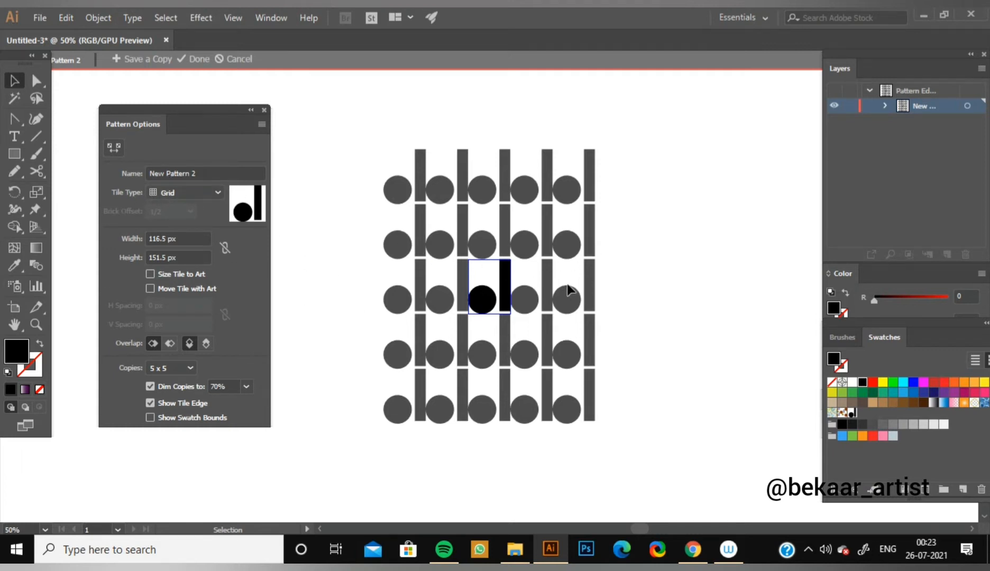
Try the Brick by Row and Hex by Column tile types, and set the pattern's tile type to Brick by Row.
click(218, 193)
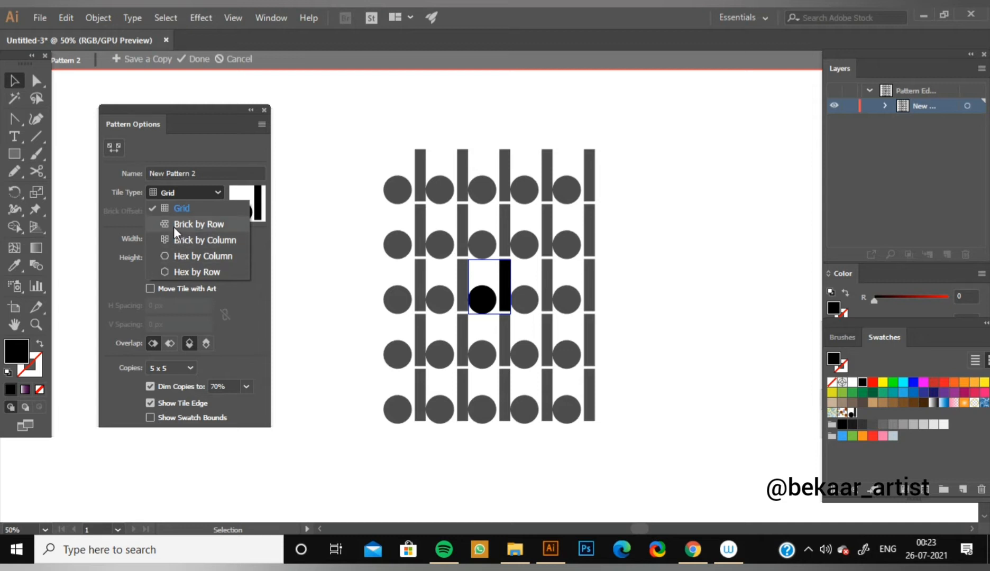
click(200, 224)
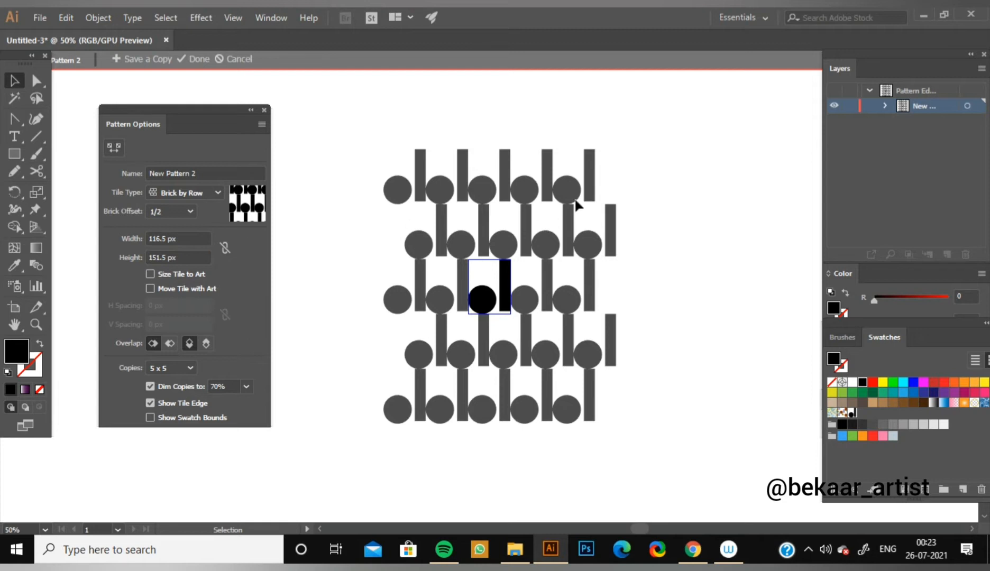
click(212, 197)
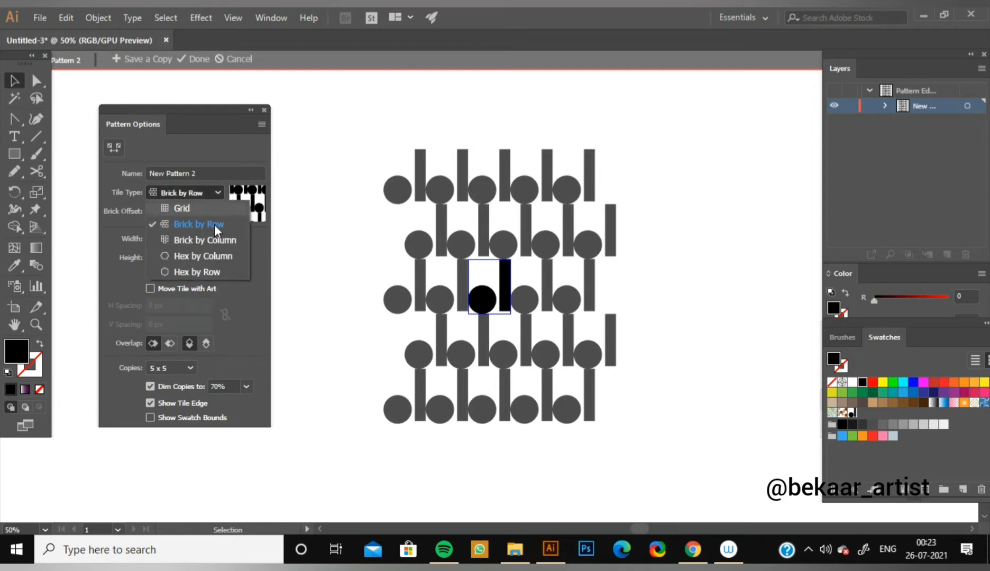
click(216, 256)
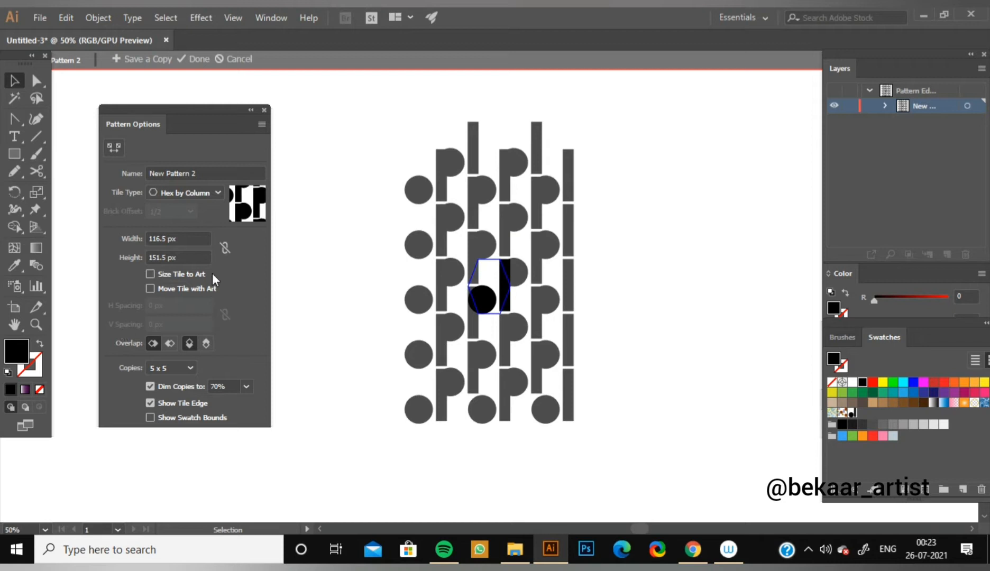
click(217, 194)
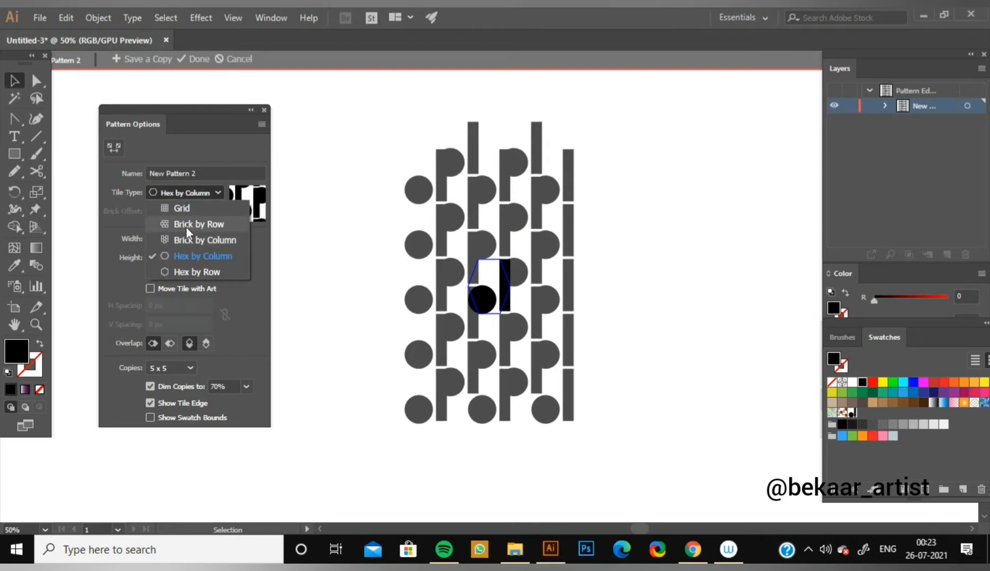
click(203, 226)
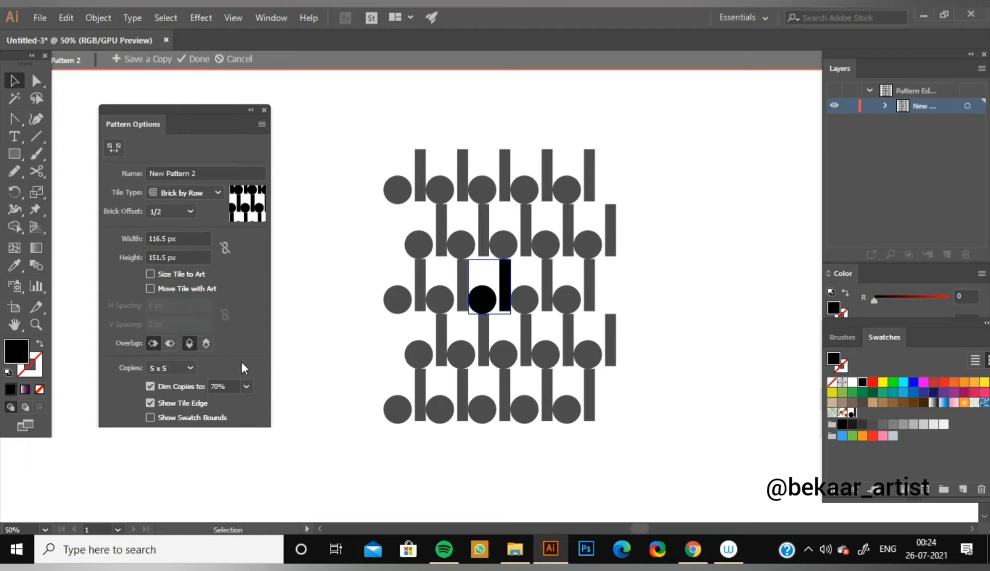
Preview the pattern with 1 x 1 copies, set the copies to 9 x 9, and finish pattern editing.
click(190, 368)
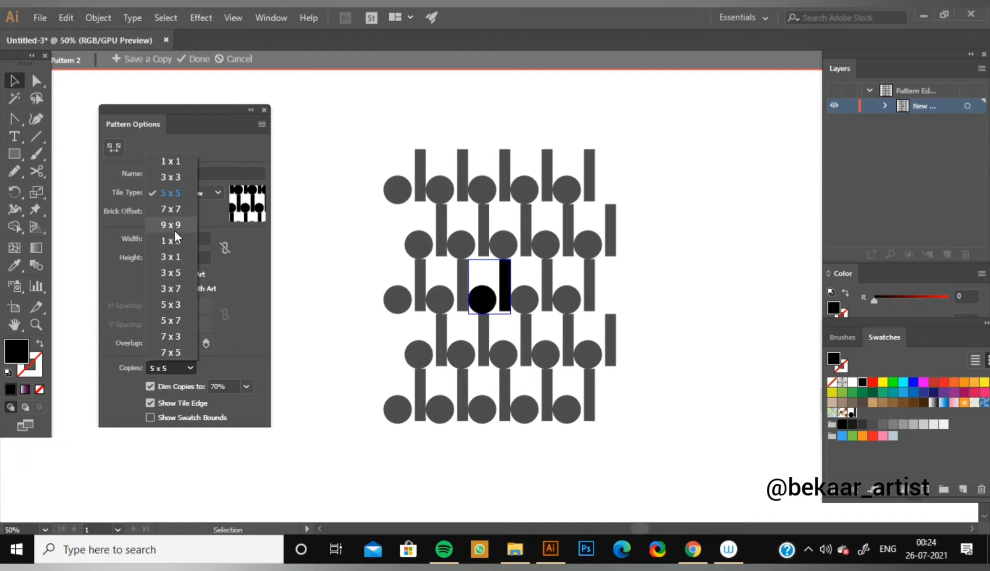
click(177, 161)
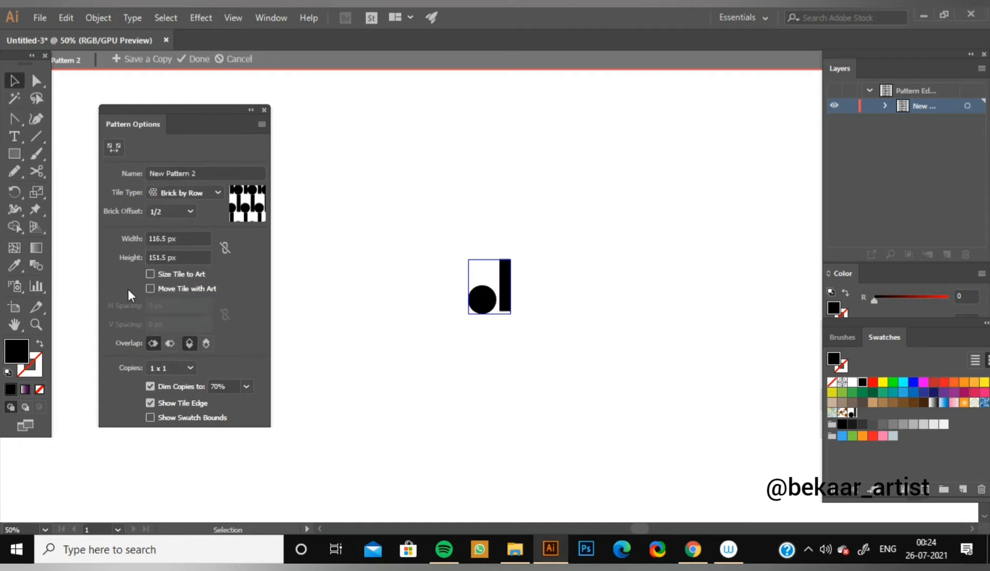
click(190, 368)
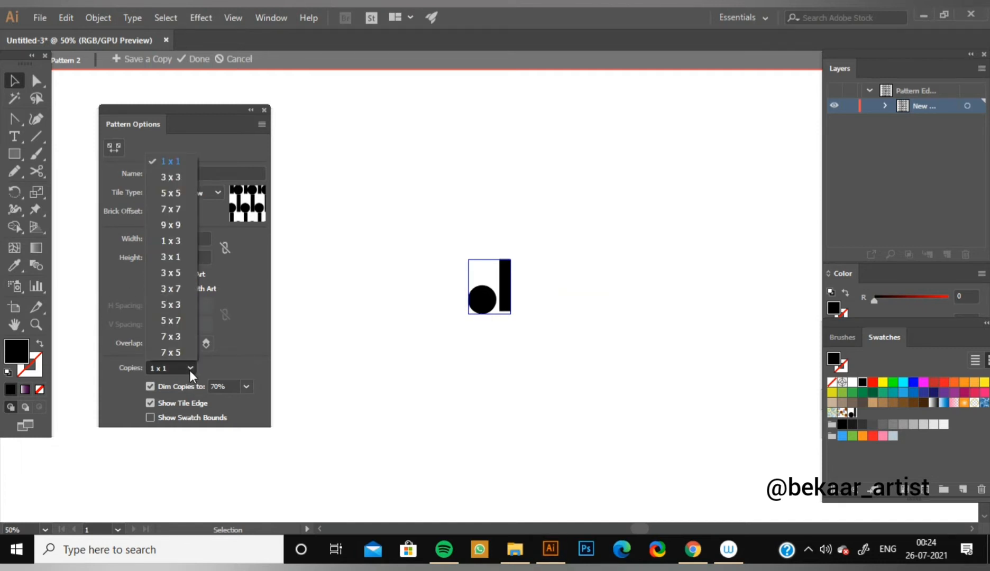
click(173, 226)
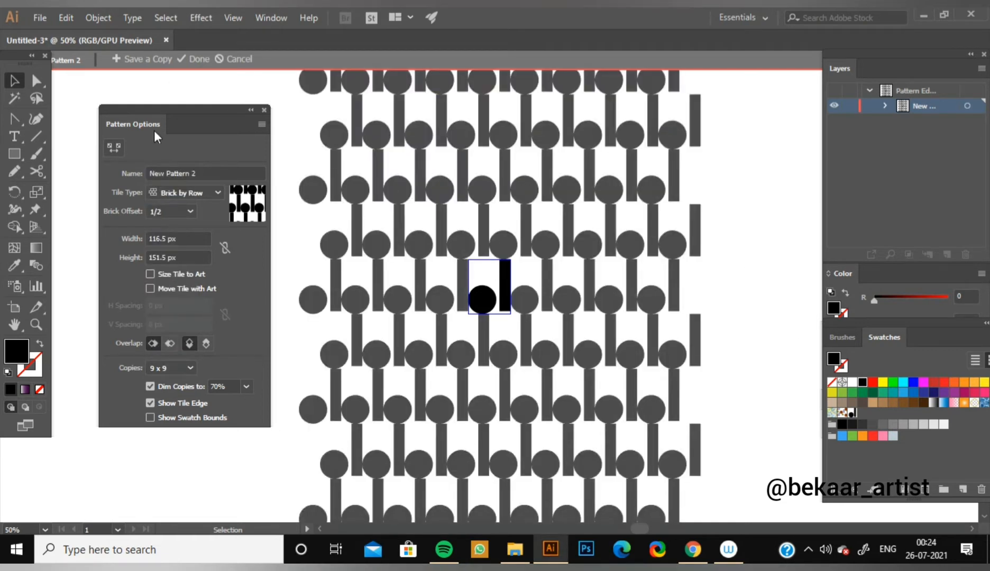
click(196, 59)
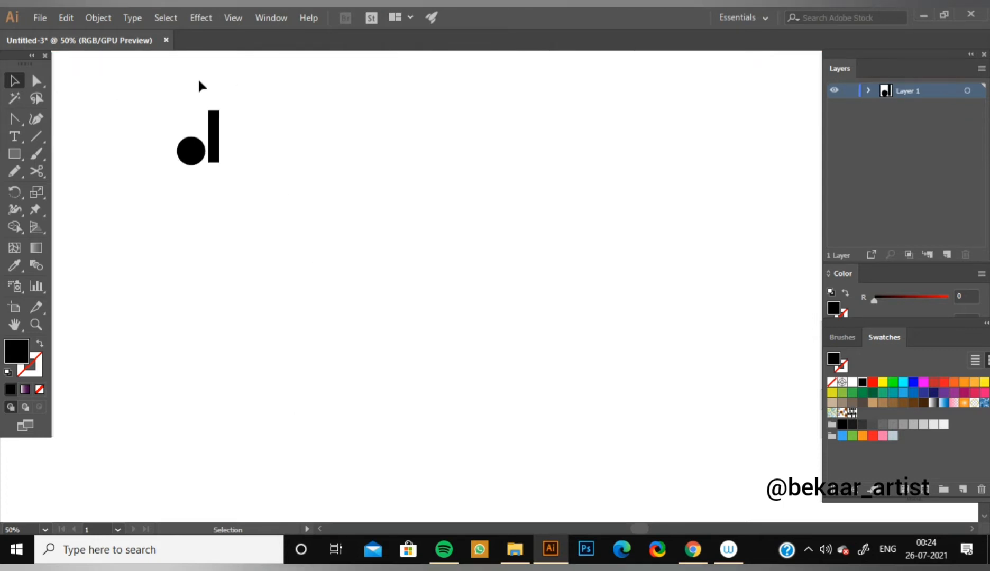
Draw a wide rectangle below the circle and narrow bar, filled with the new pattern swatch.
drag(368, 253, 355, 248)
mouse_move(930, 324)
mouse_down()
mouse_move(818, 306)
mouse_move(498, 73)
mouse_move(456, 58)
mouse_up()
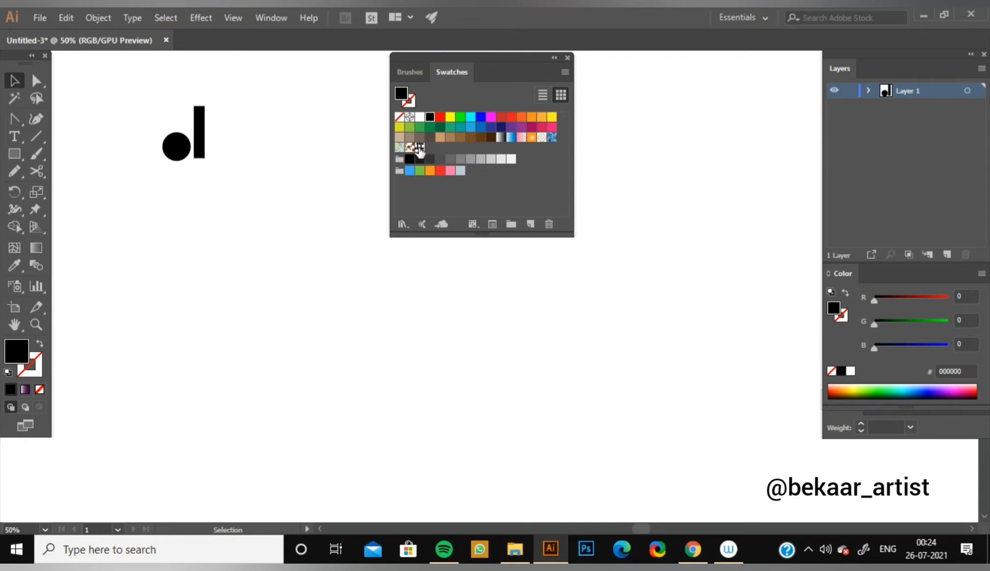
click(420, 148)
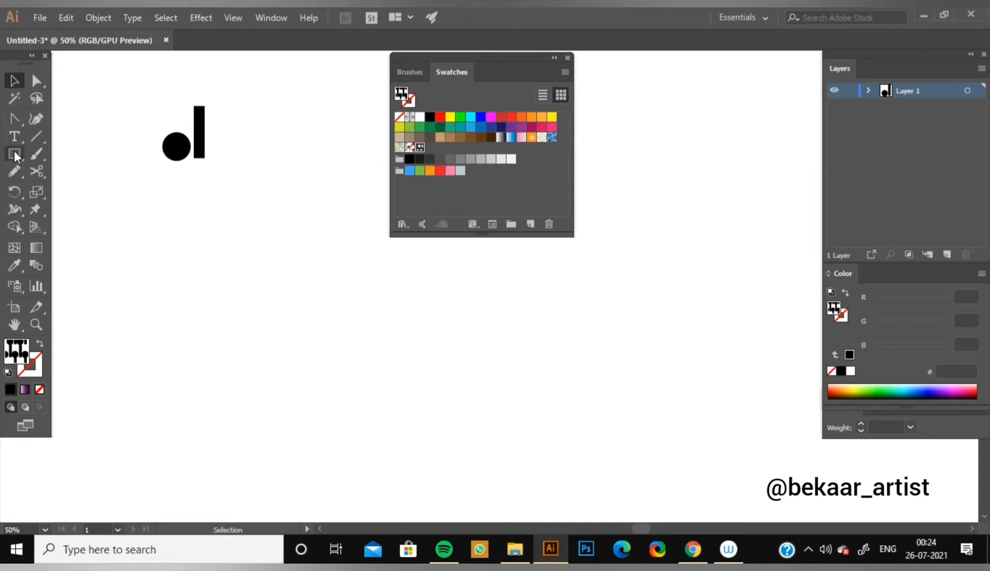
key(ctrl+minus)
key(ctrl+minus)
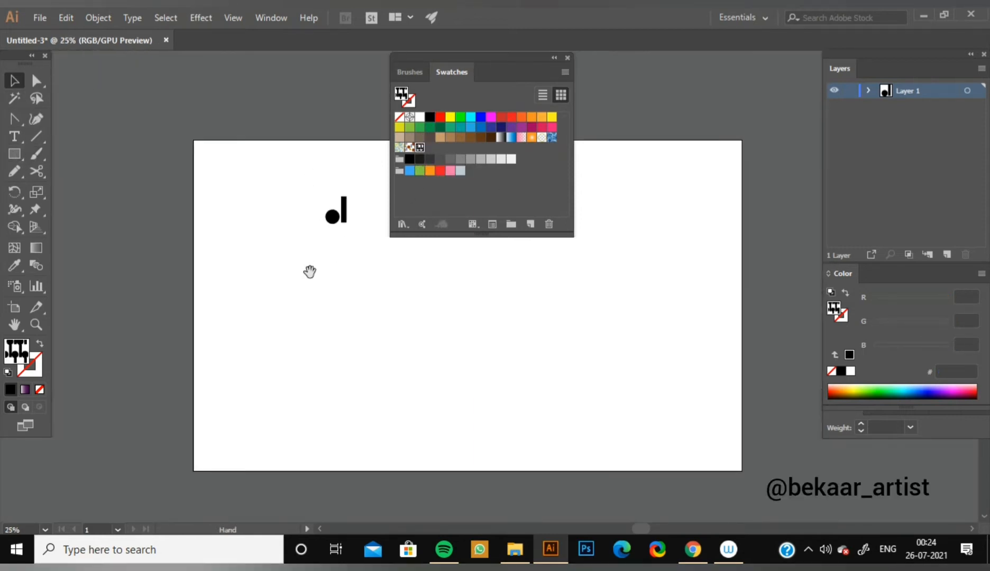
key(ctrl+plus)
key(ctrl+plus)
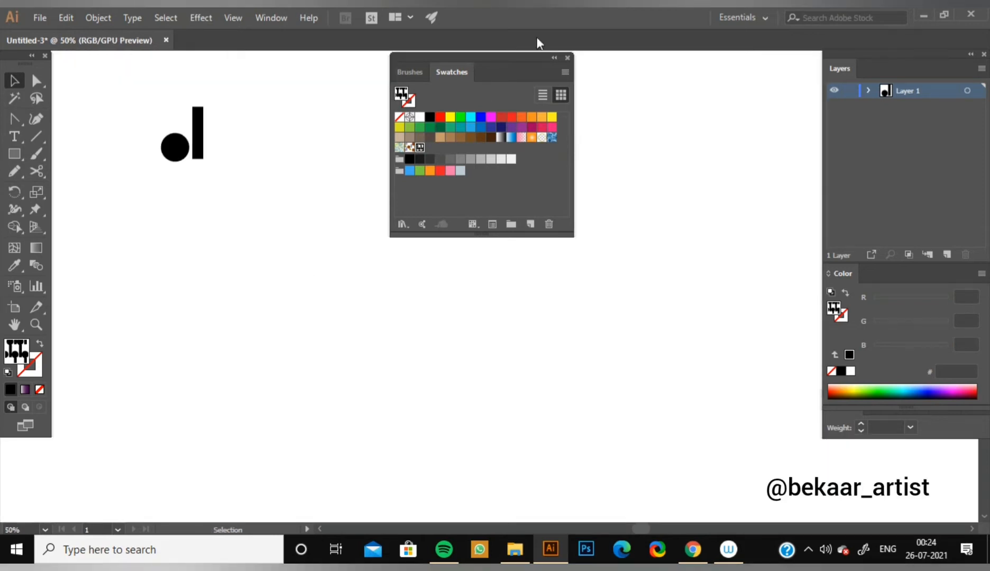
drag(483, 56, 710, 58)
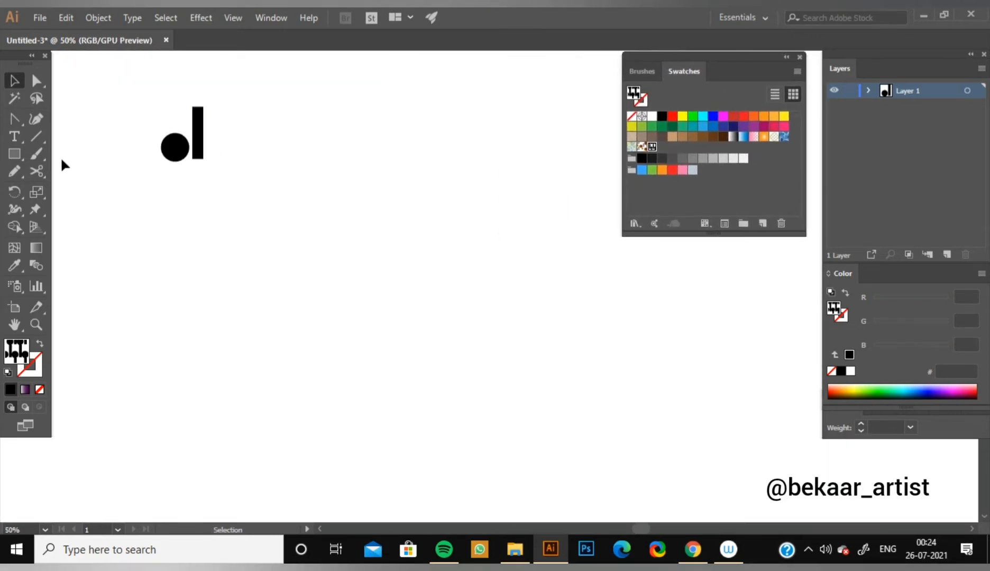
drag(12, 154, 92, 150)
drag(73, 226, 825, 436)
key(v)
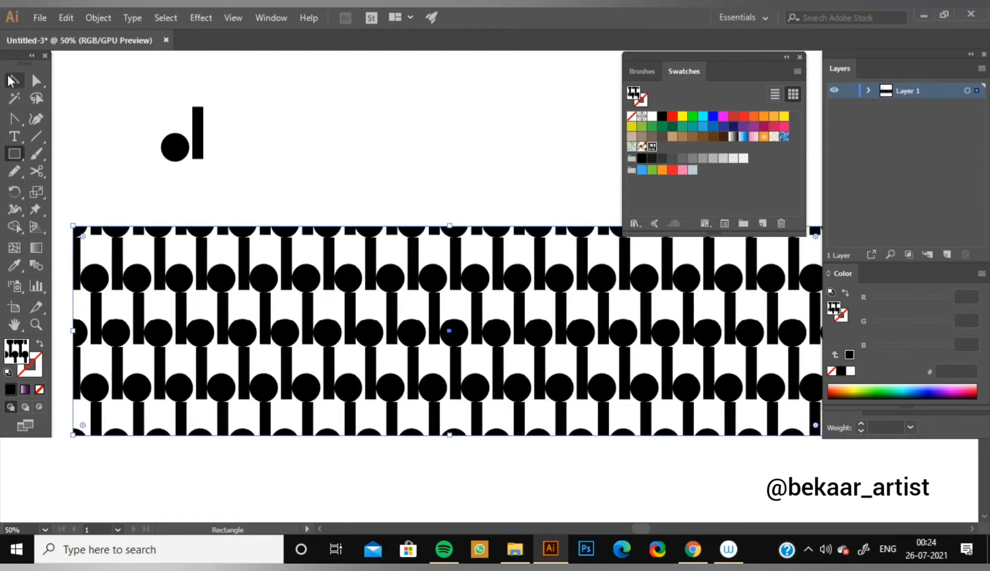
click(428, 111)
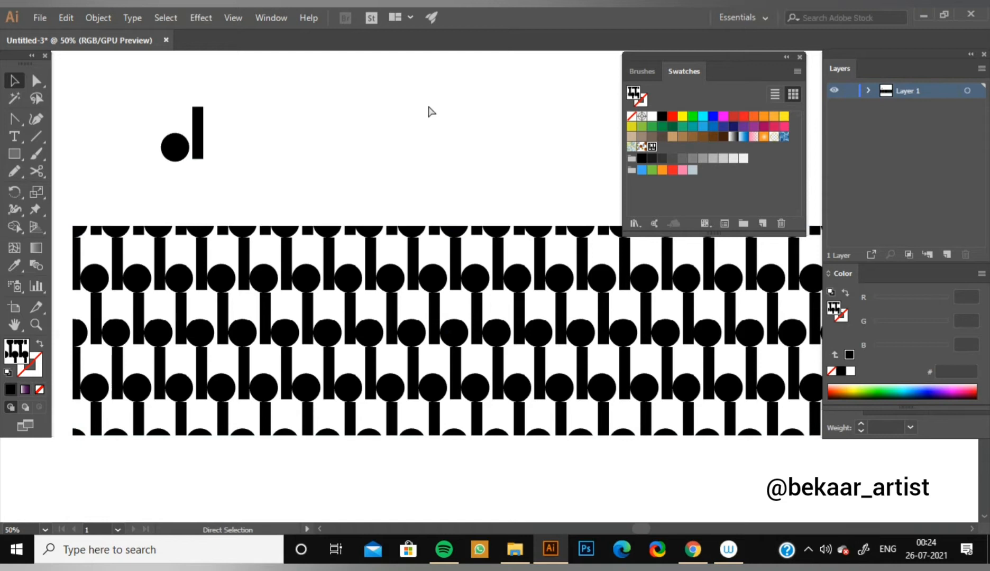
Move the circle and bar to the artboard's upper-left corner and the patterned rectangle up beside them, near the artboard's top edge.
key(ctrl+minus)
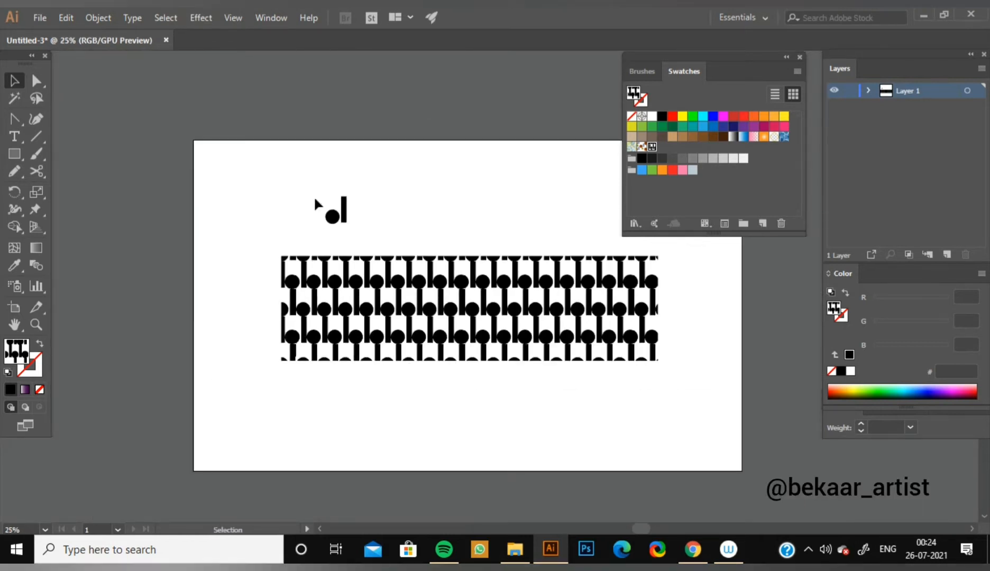
drag(342, 217, 267, 225)
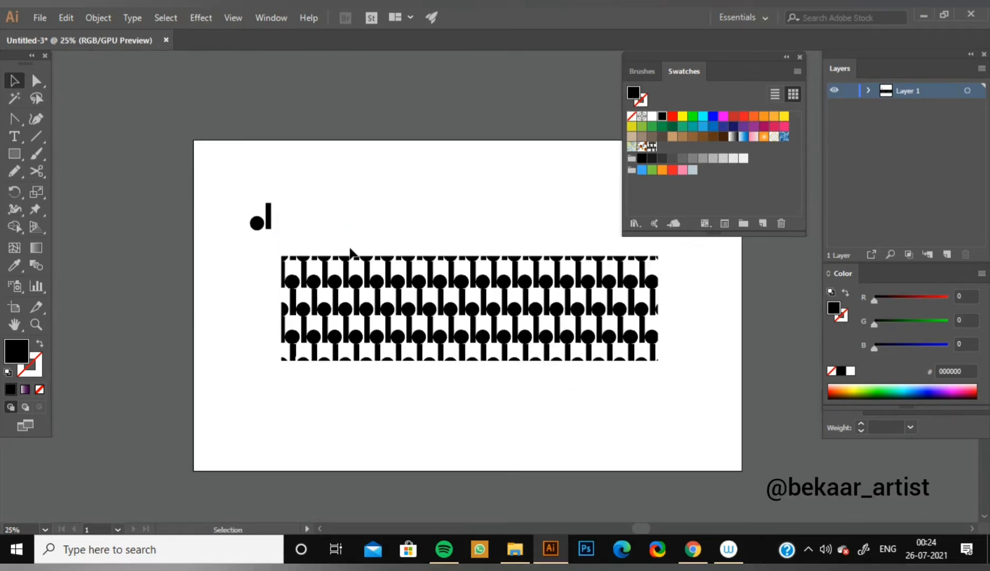
drag(433, 317, 431, 231)
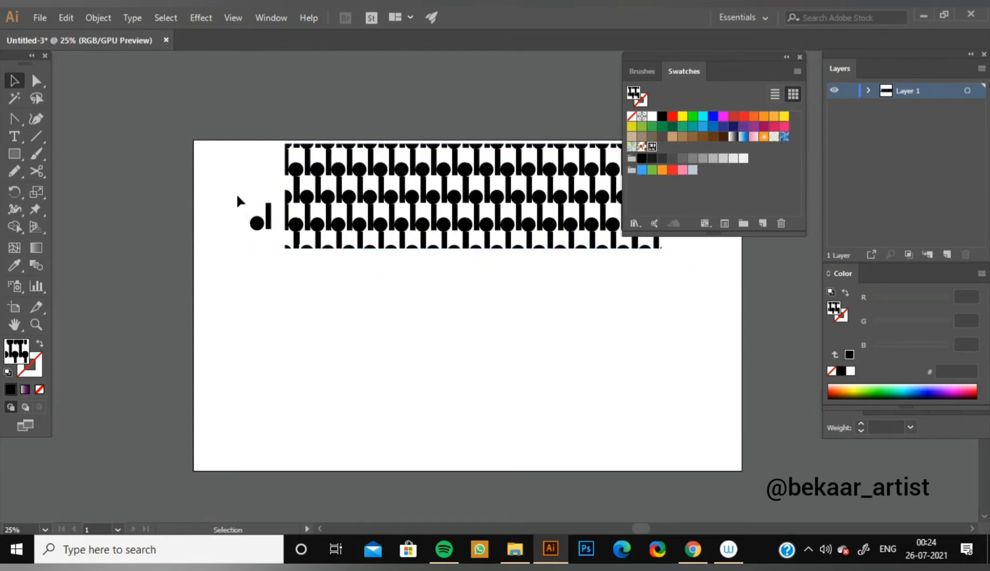
mouse_move(241, 196)
mouse_down()
mouse_move(275, 241)
mouse_move(232, 192)
mouse_up()
click(259, 291)
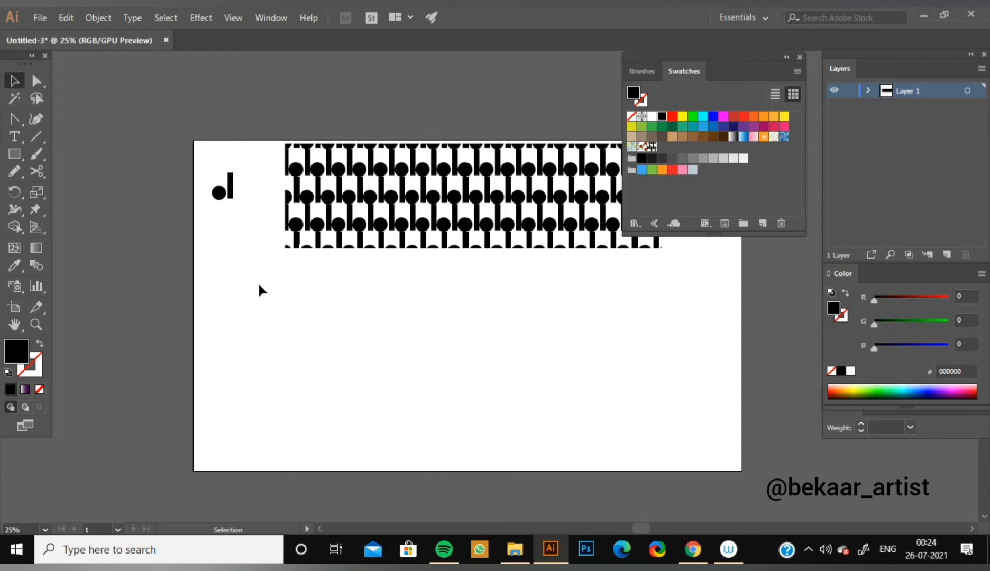
key(ctrl+equal)
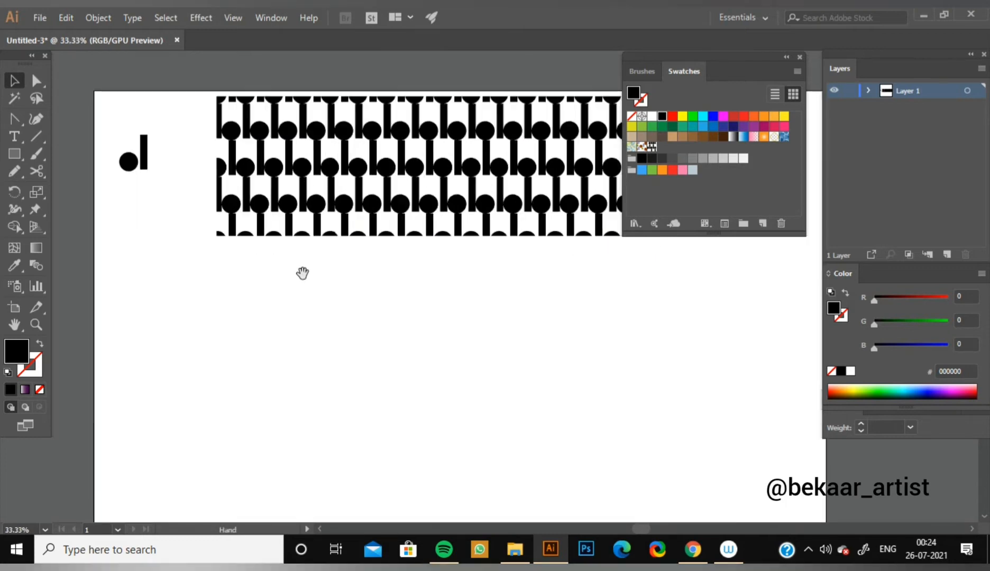
drag(319, 322, 330, 346)
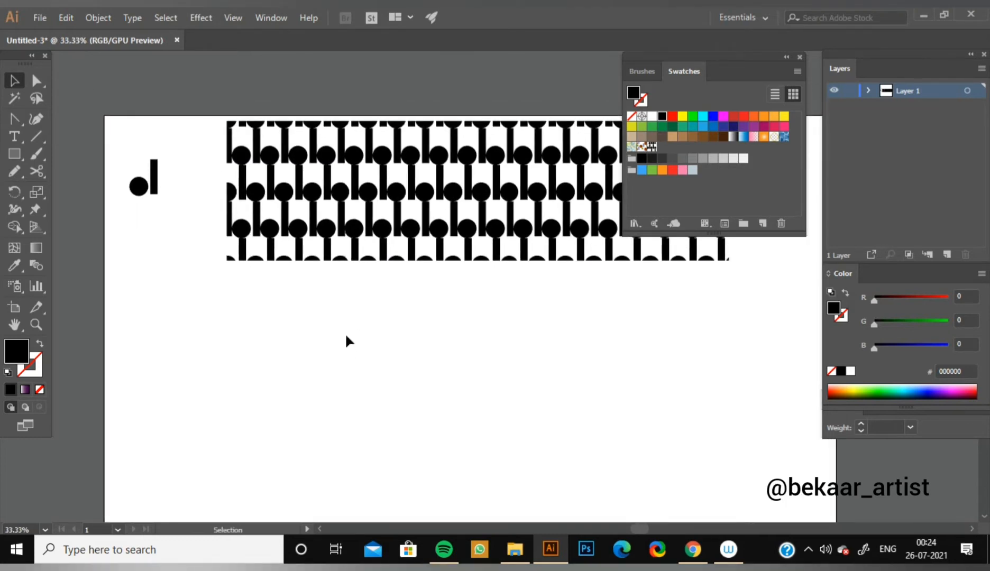
key(ctrl+equal)
drag(323, 298, 382, 442)
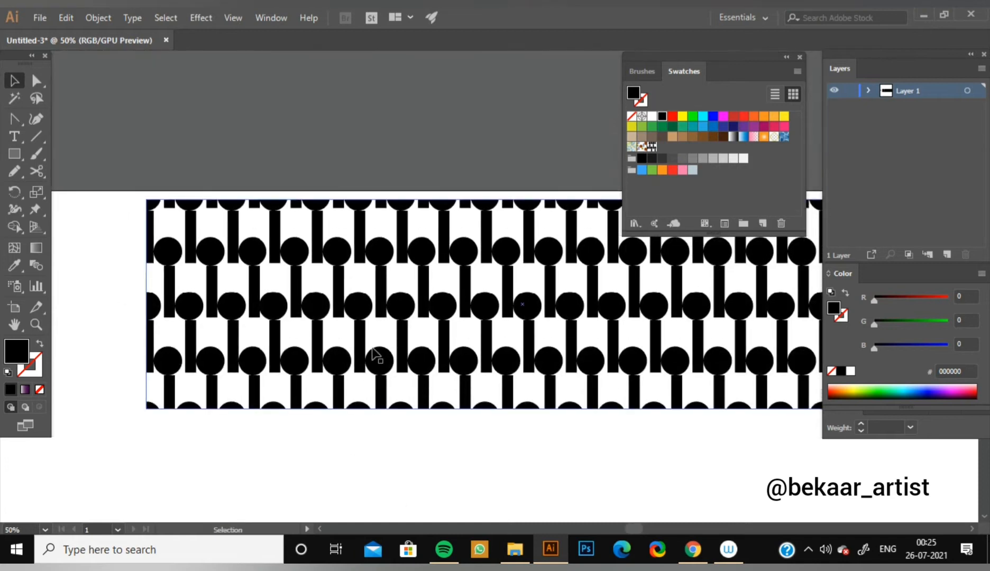
Reposition the patterned rectangle so its upper edge meets the artboard's top edge, and leave it deselected.
drag(372, 344, 409, 513)
drag(349, 258, 334, 76)
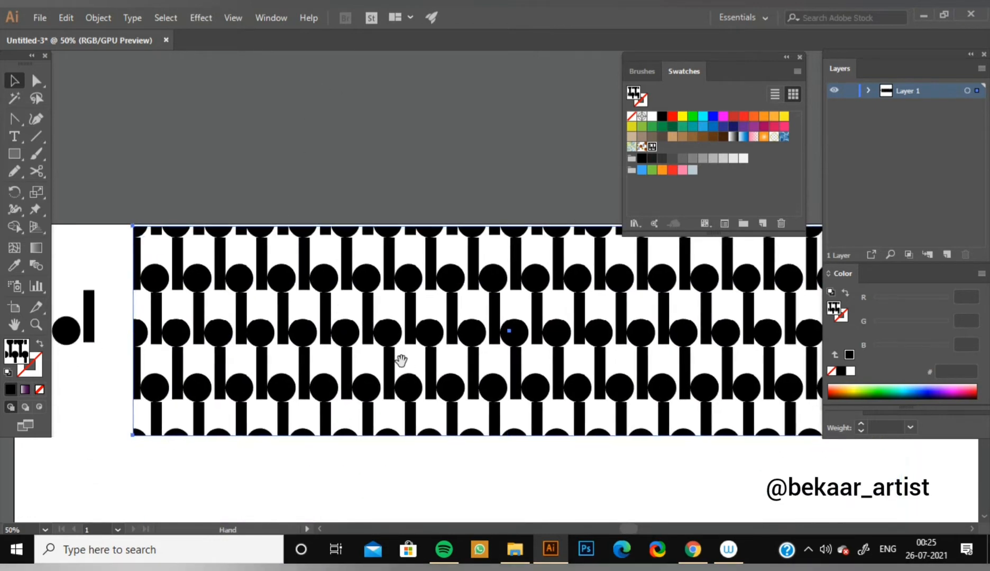
drag(392, 359, 372, 289)
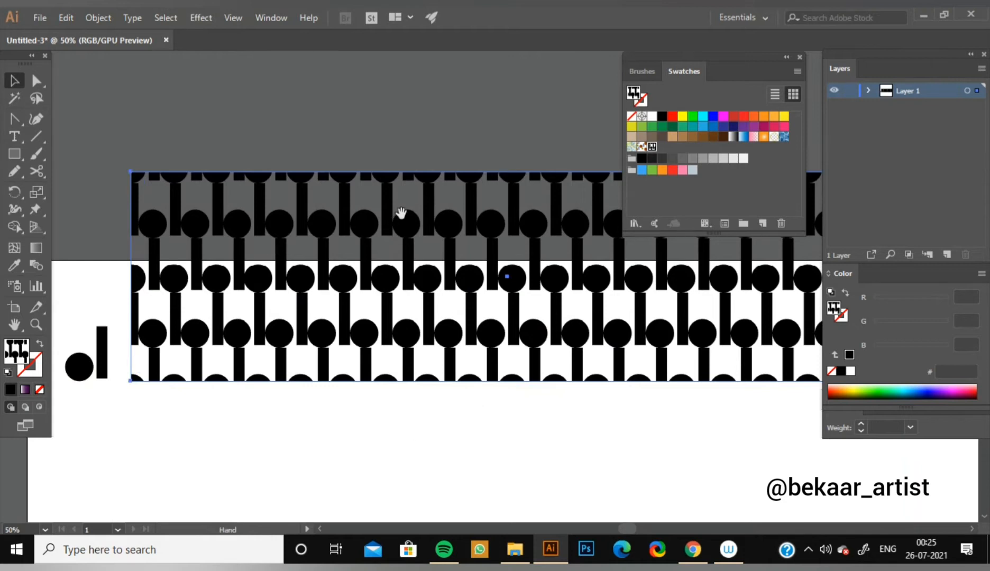
drag(401, 229, 419, 276)
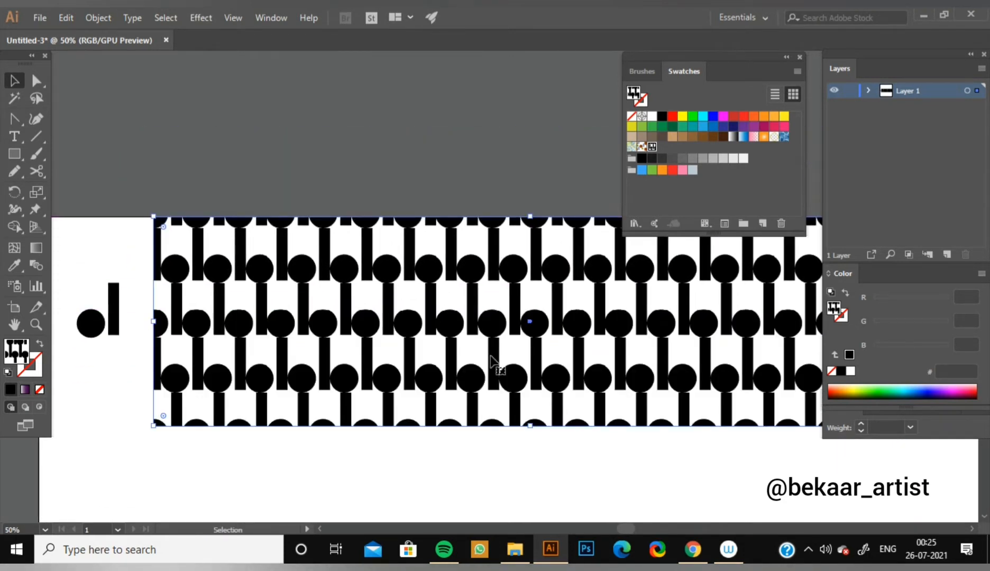
key(ctrl)
key(ctrl+minus)
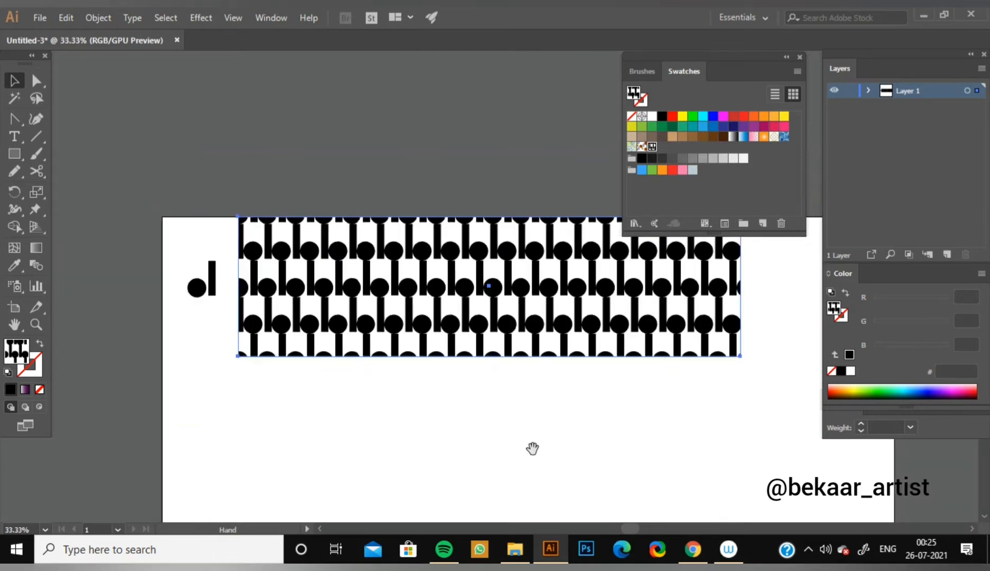
drag(533, 449, 408, 354)
click(338, 341)
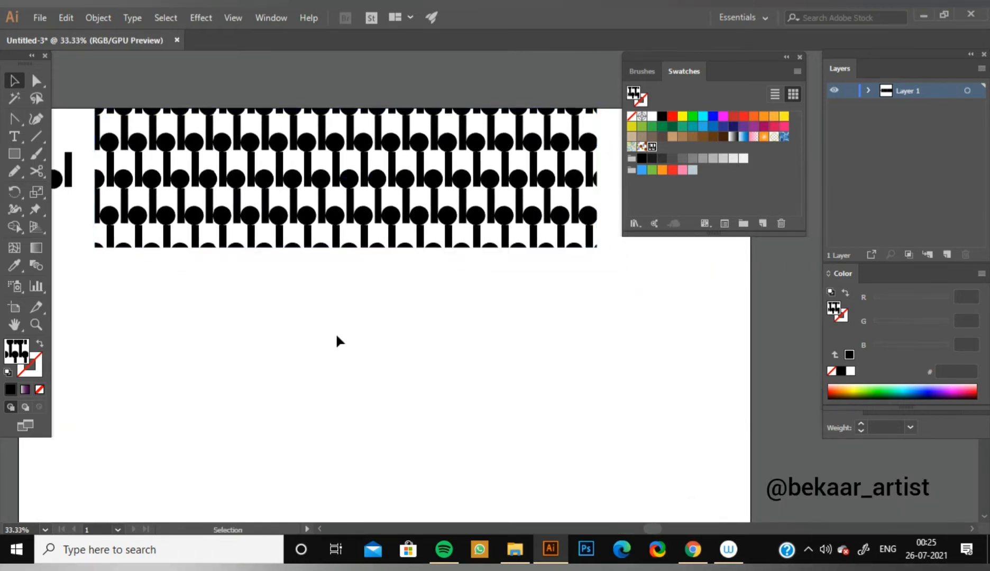
Draw a small ellipse in the empty area below the patterned rectangle and fill it with olive green 5C7100.
key(ctrl+plus)
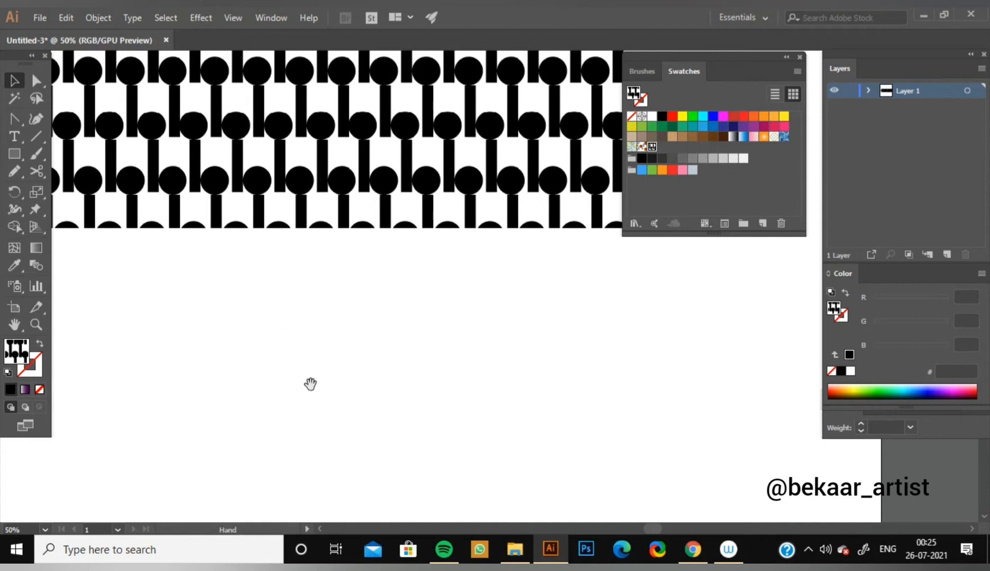
drag(312, 384, 550, 354)
click(800, 56)
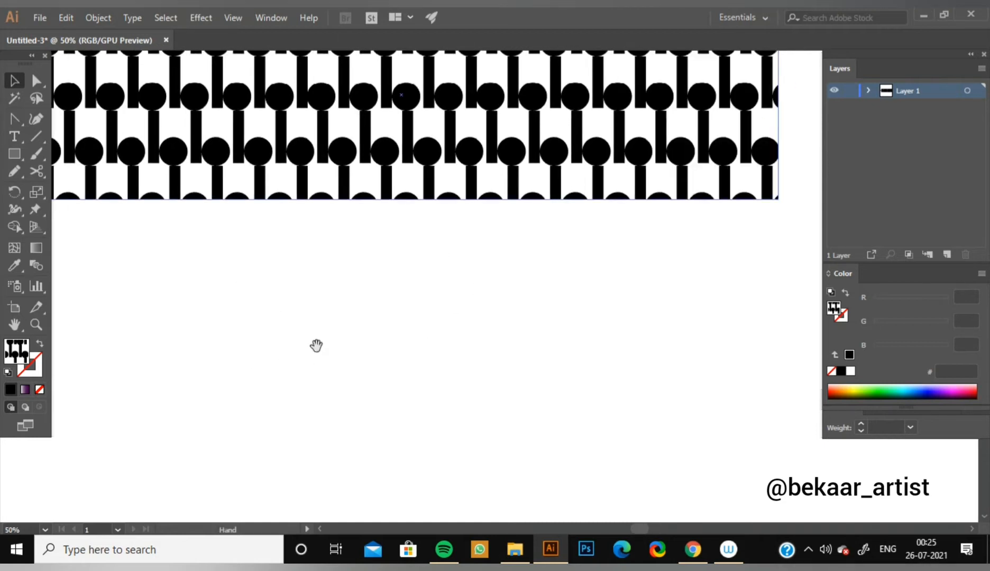
drag(317, 345, 411, 252)
drag(13, 160, 76, 188)
drag(251, 221, 316, 308)
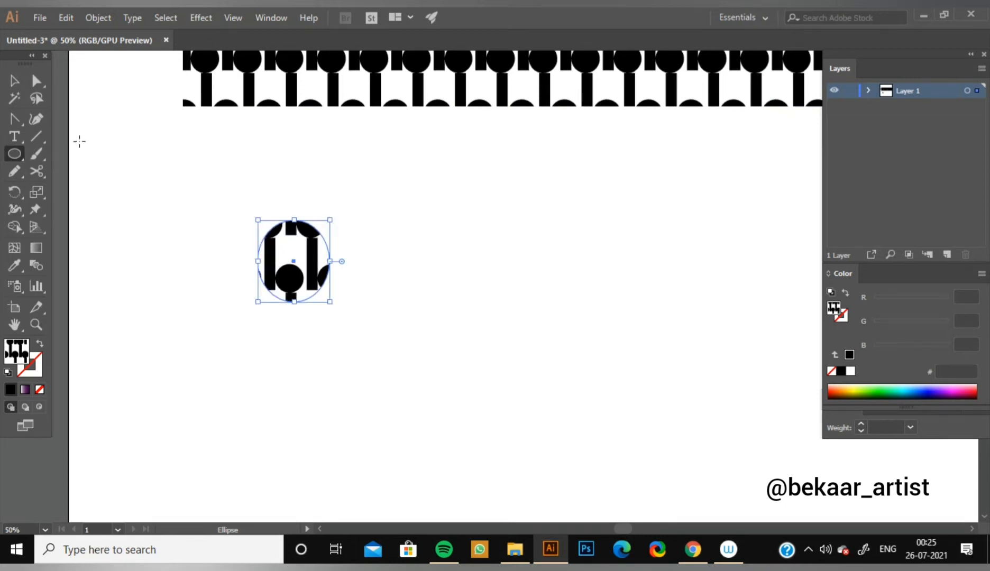
click(876, 390)
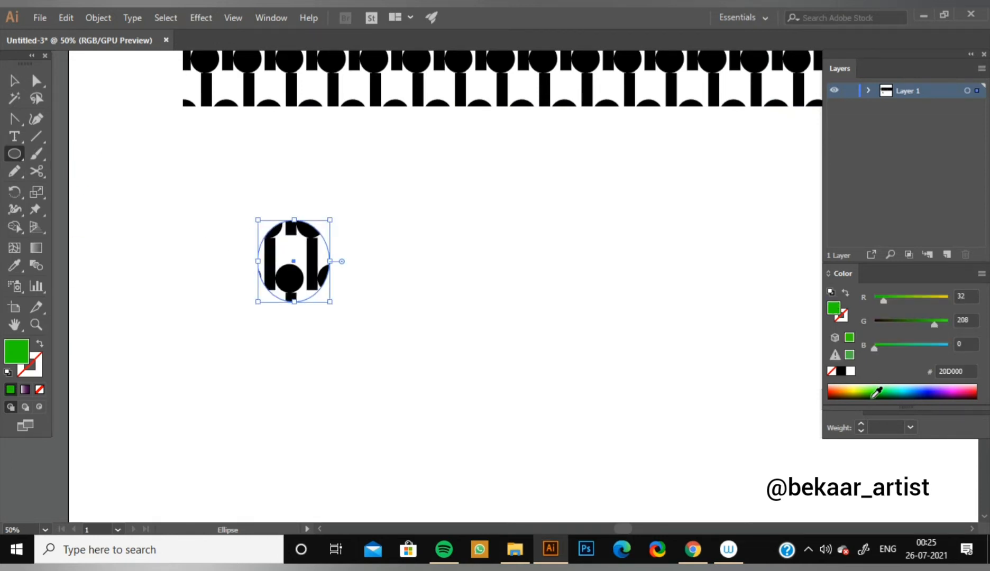
drag(923, 324, 904, 299)
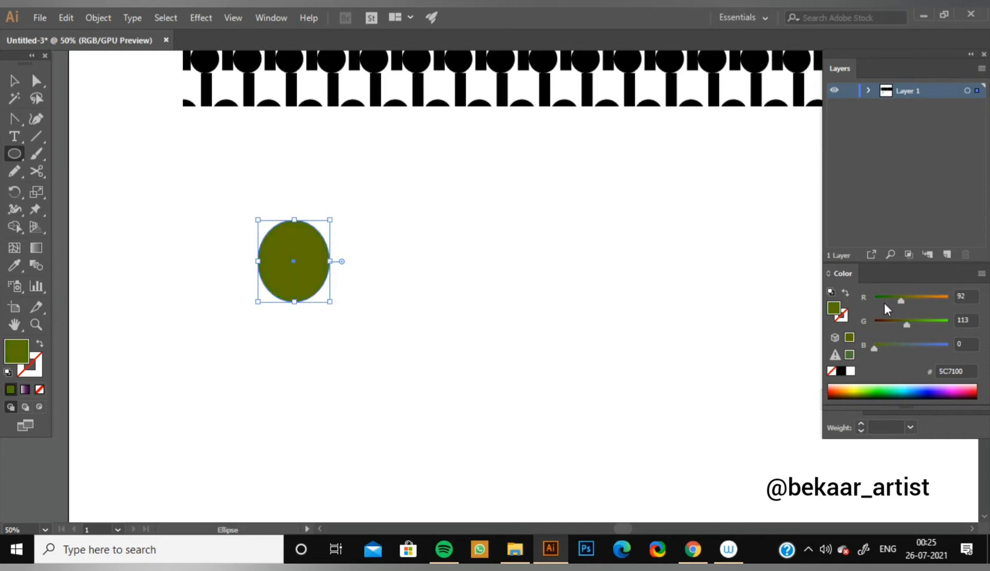
Convert the ellipse's top and bottom anchor points to sharp corners with the Anchor Point tool.
click(14, 118)
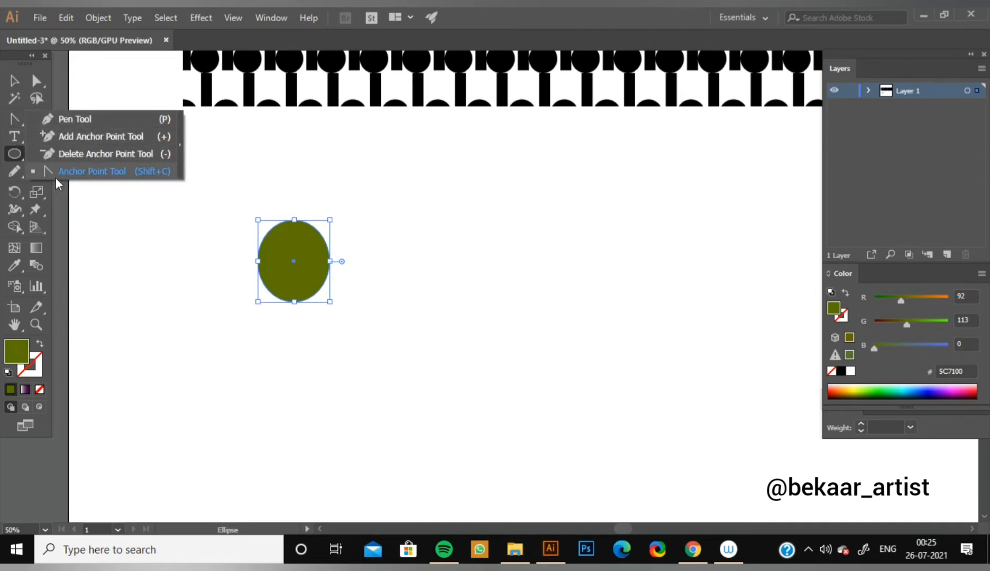
click(120, 173)
click(293, 220)
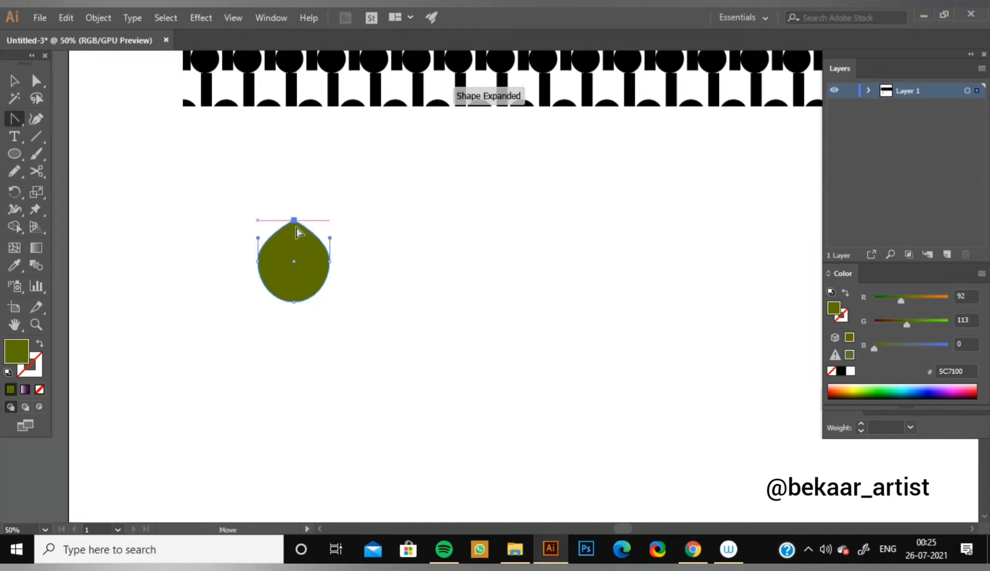
click(294, 302)
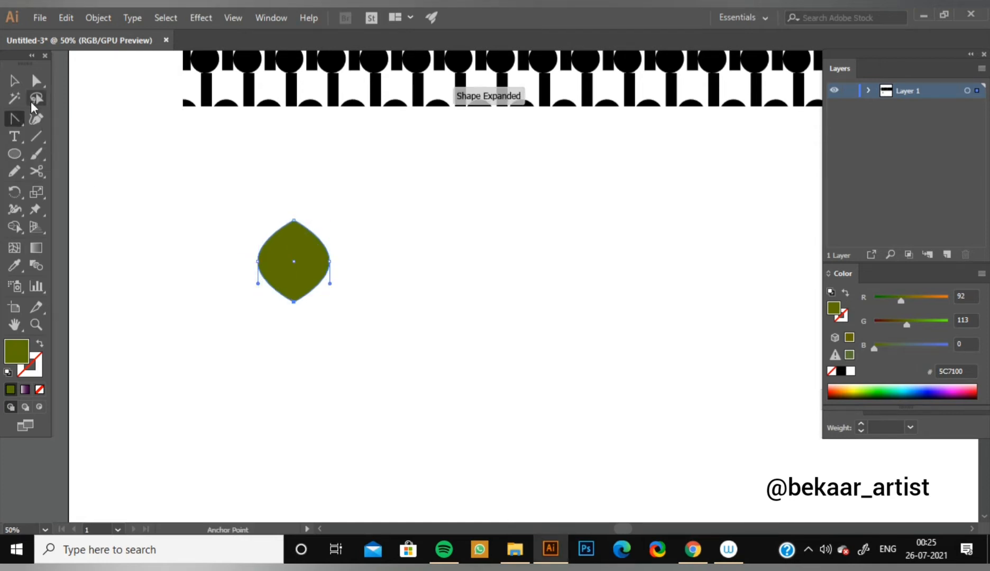
Reshape the pointed ellipse into a smaller, narrow leaf tilted to the right, and place a duplicate to its left.
key(v)
click(117, 173)
click(283, 283)
drag(258, 262, 467, 299)
click(400, 285)
click(466, 299)
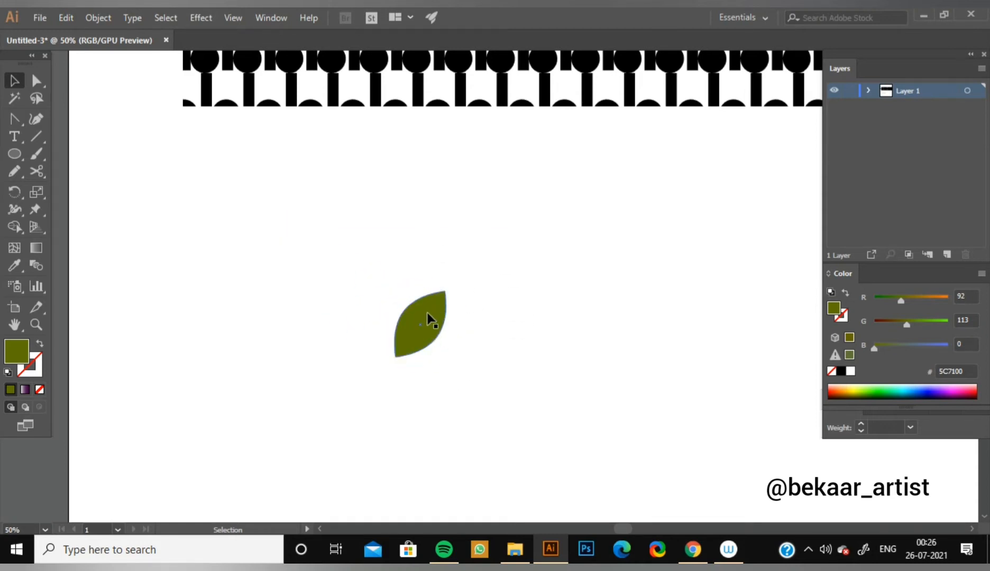
drag(424, 329, 334, 326)
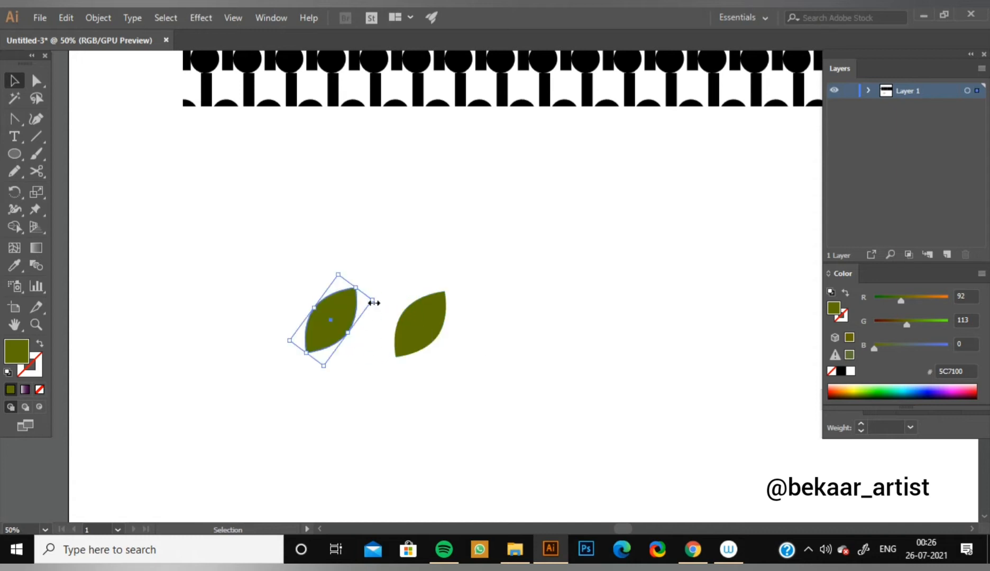
drag(379, 300, 305, 272)
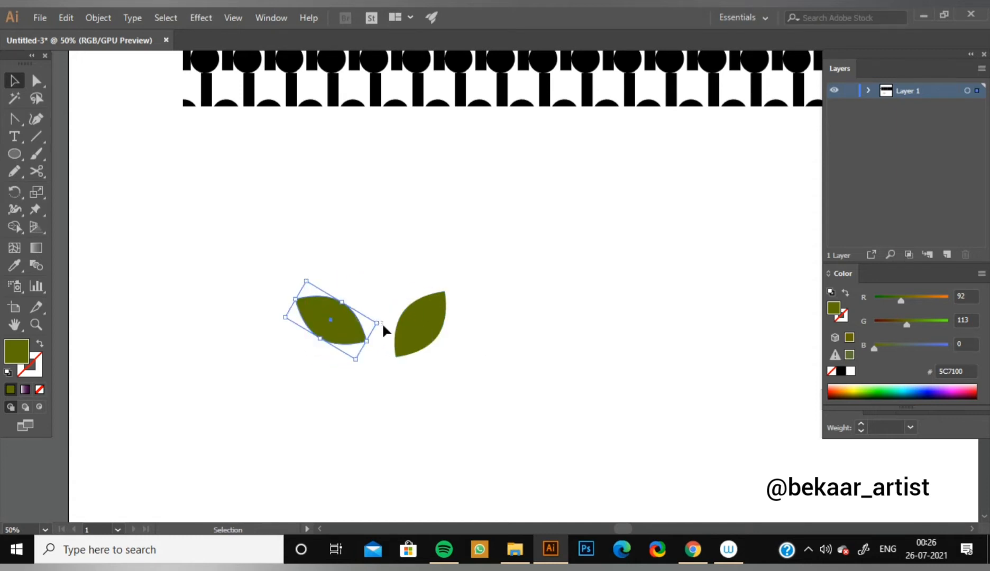
key(ctrl+z)
click(569, 322)
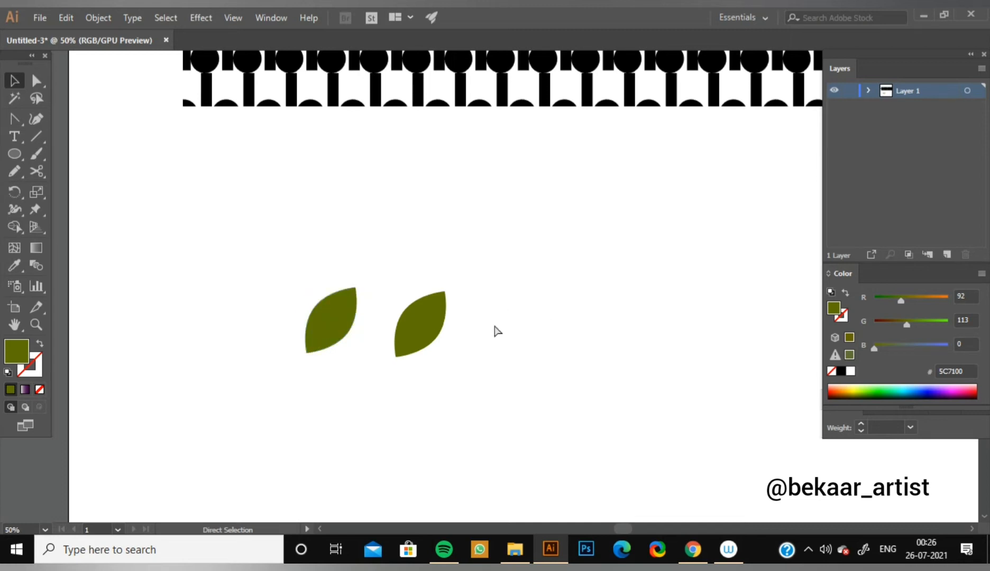
Reflect the left leaf across the vertical axis and move it until its lower tip meets the right leaf's tip.
click(341, 328)
right_click(343, 307)
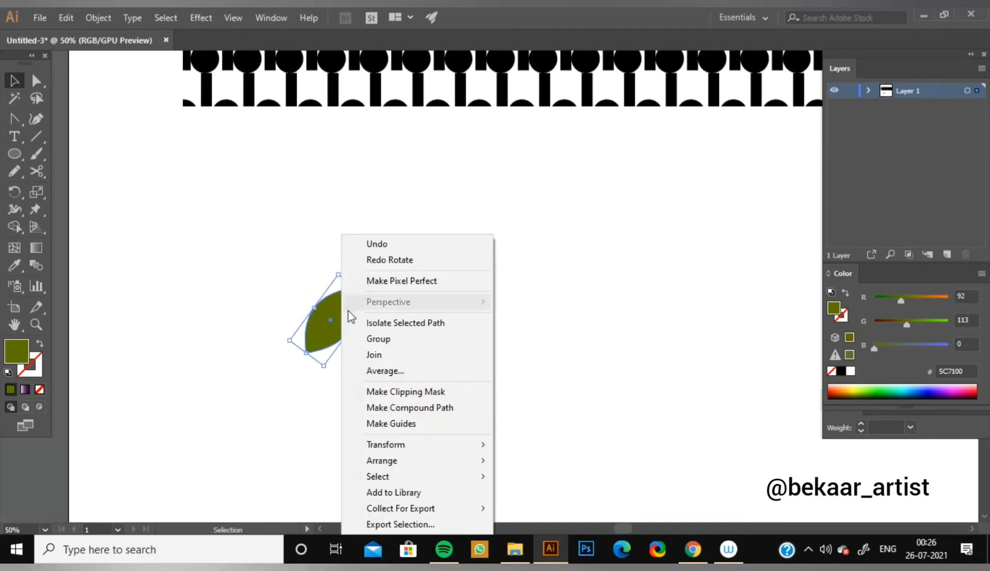
mouse_move(407, 448)
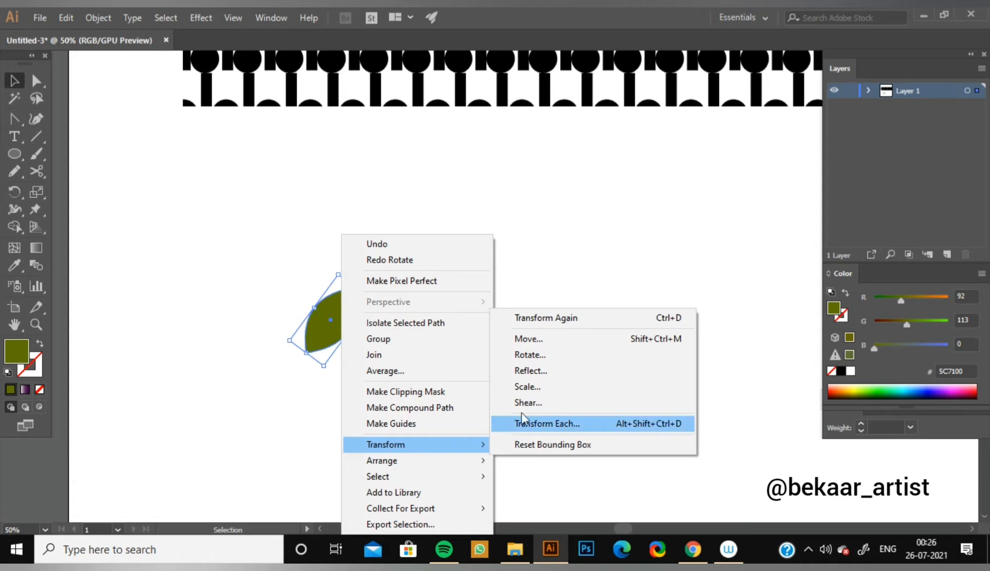
click(531, 373)
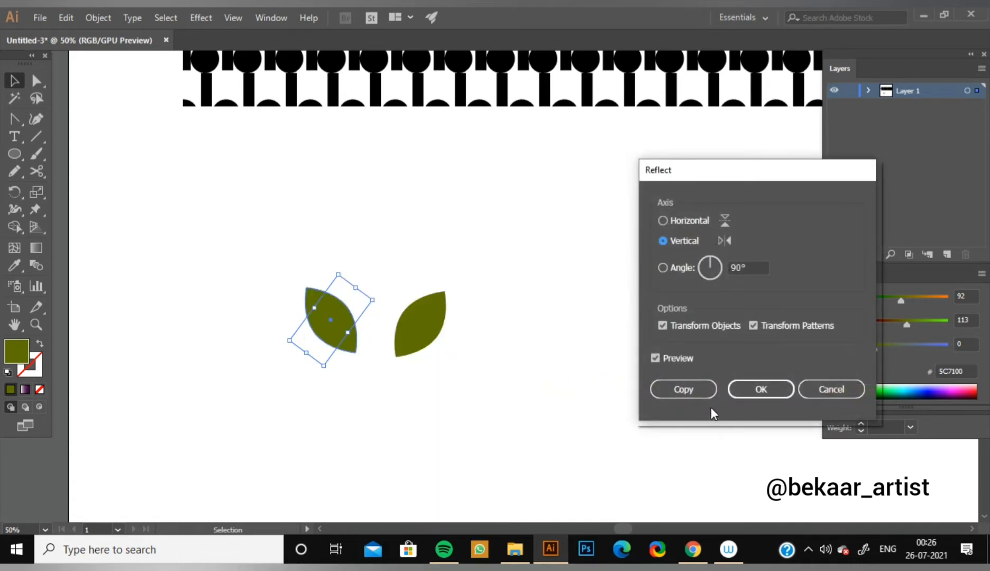
click(759, 389)
click(368, 368)
drag(341, 338, 370, 341)
drag(369, 341, 370, 341)
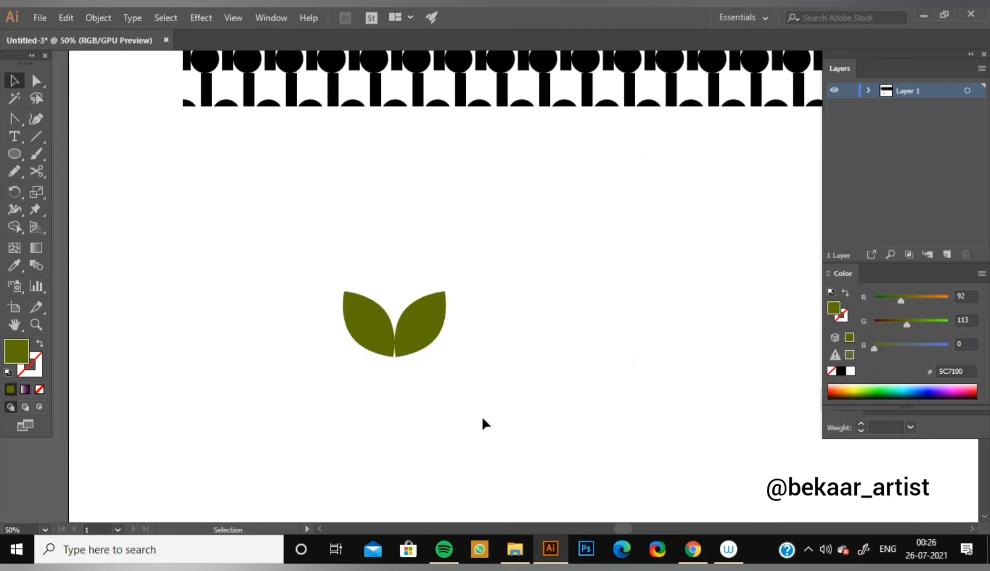
Duplicate the pair of leaves and align the copy closely beneath the original pair.
click(358, 328)
click(527, 371)
drag(311, 297, 499, 383)
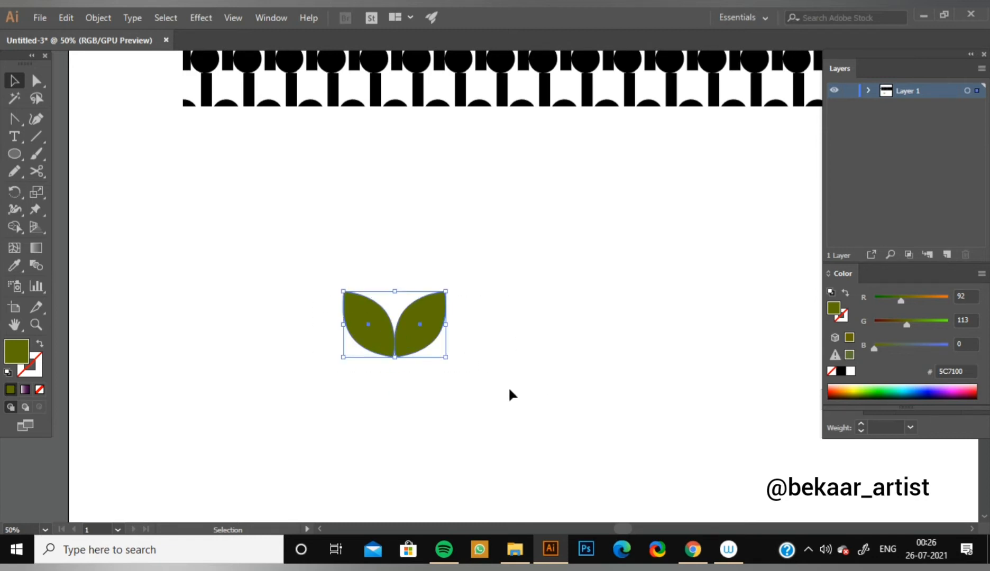
click(447, 378)
drag(290, 298, 486, 374)
key(a)
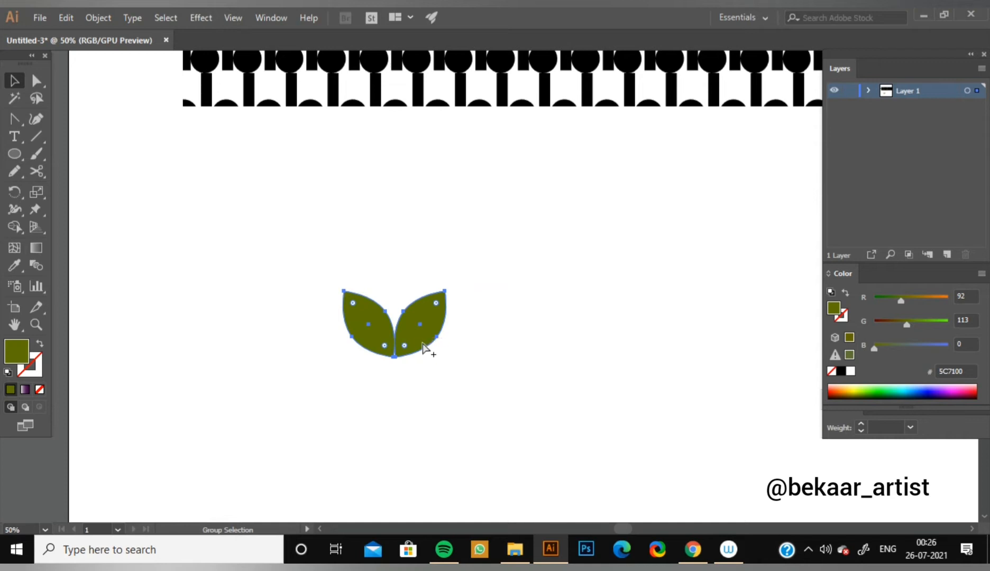
drag(423, 347, 424, 433)
key(v)
click(523, 328)
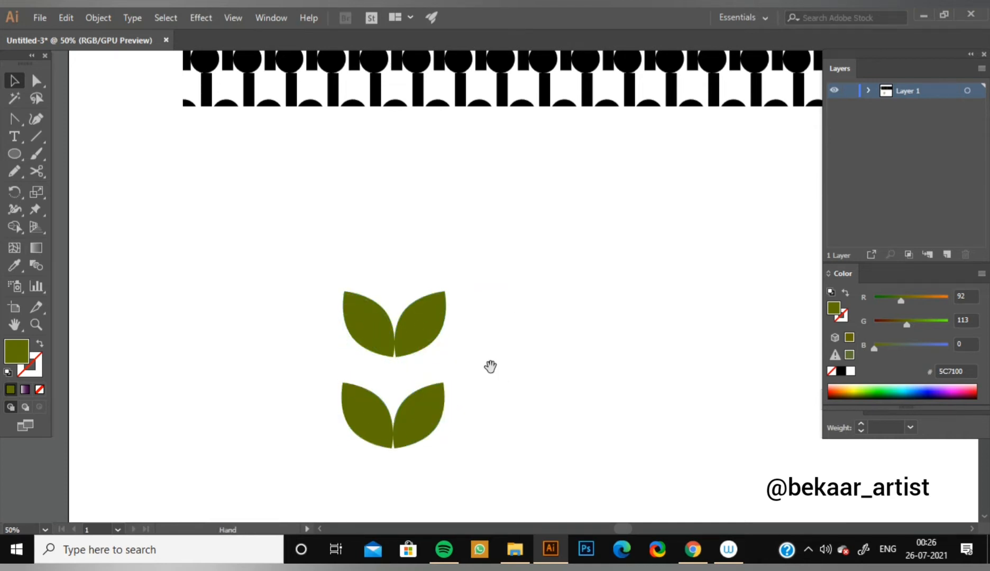
drag(434, 447, 415, 421)
key(v)
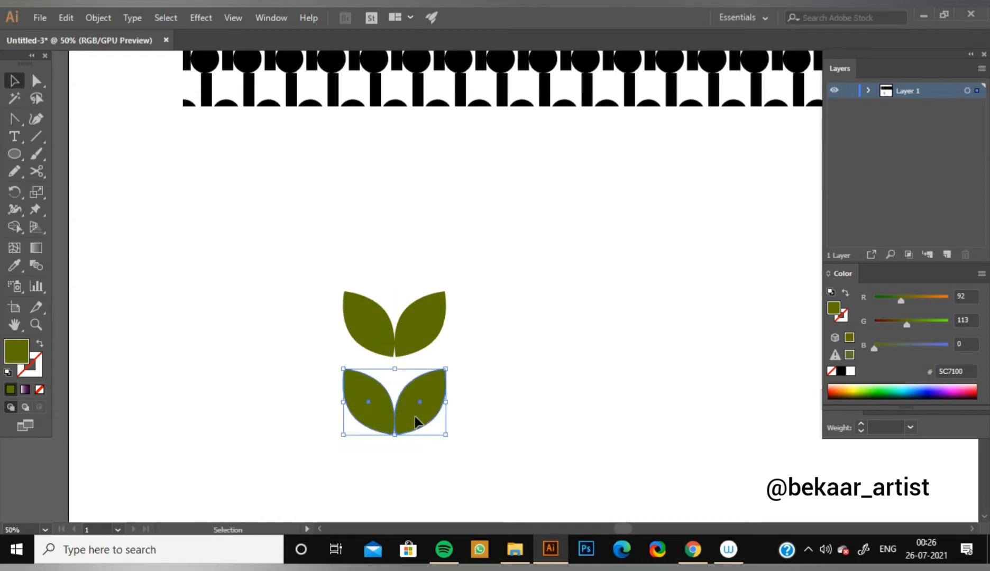
click(506, 362)
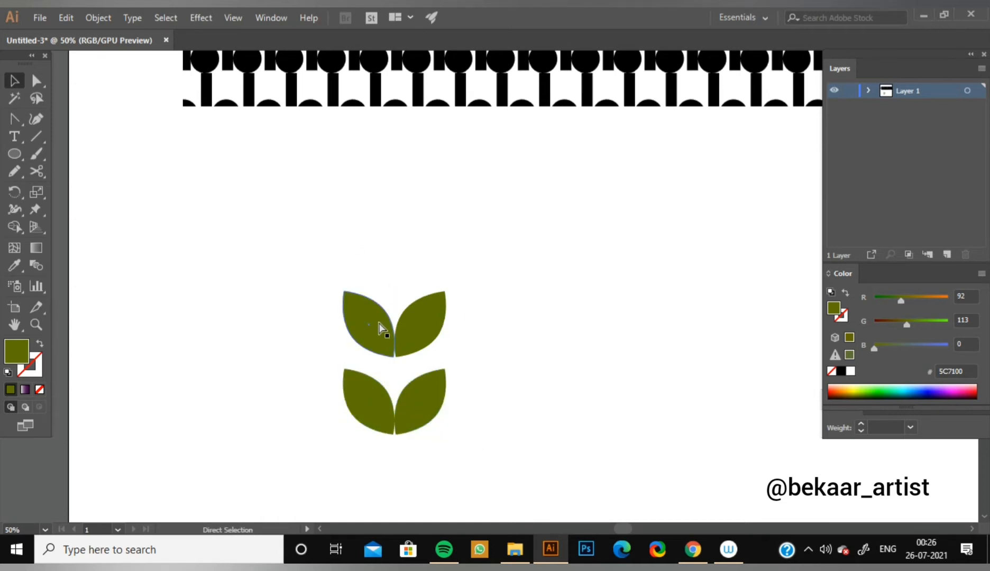
Copy one leaf above the upper pair, rotate it upright and centre it over the pairs.
drag(376, 314, 398, 224)
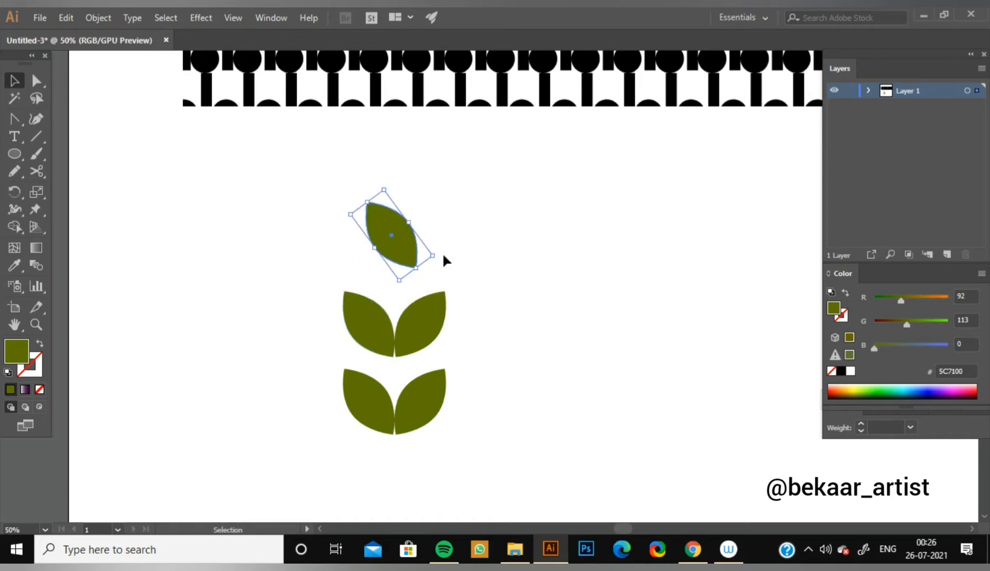
drag(440, 256, 412, 257)
click(422, 278)
click(411, 265)
click(448, 259)
drag(429, 198, 426, 199)
click(486, 276)
click(402, 267)
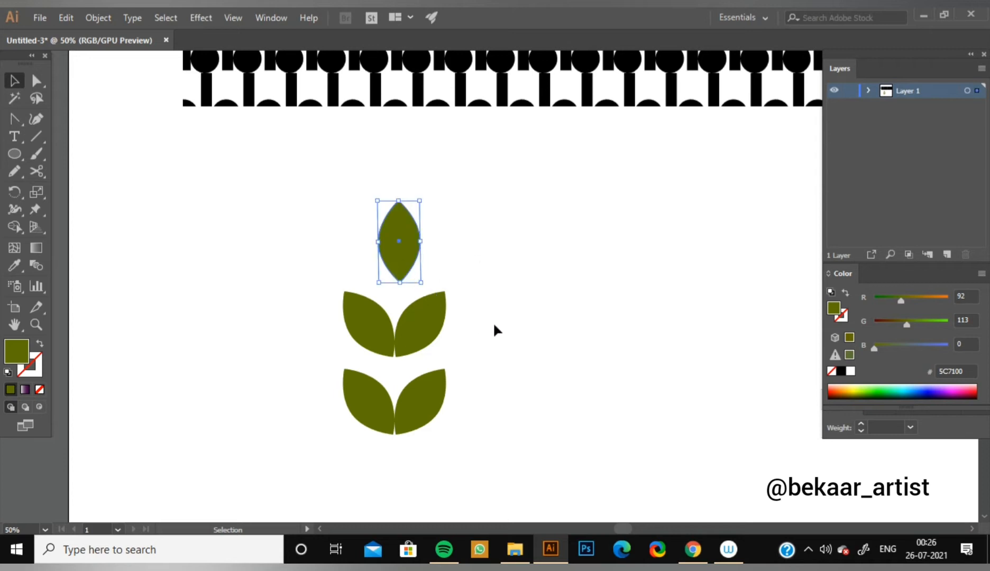
key(Left)
key(Left)
key(Left)
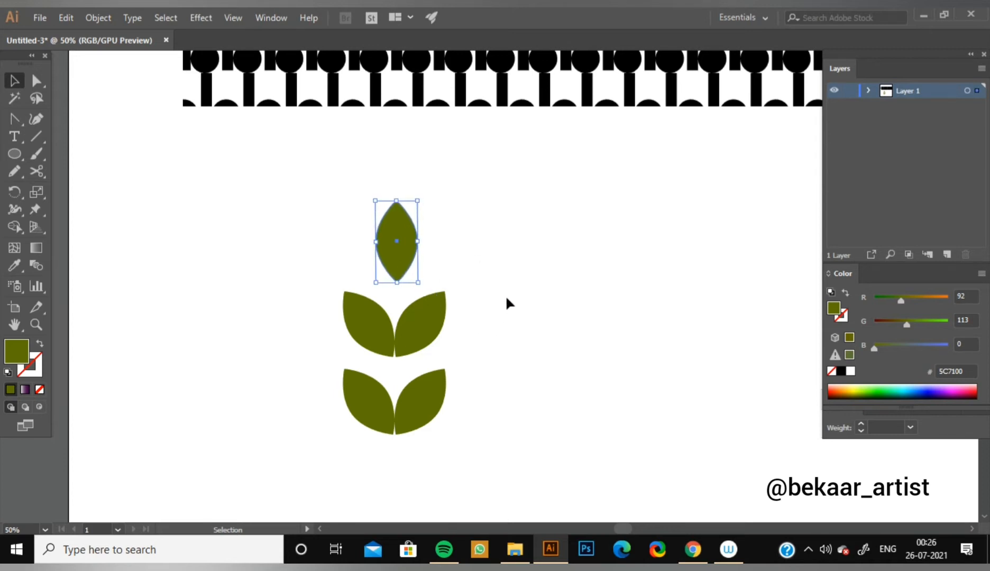
click(528, 288)
Scale all five leaves down together to less than half their size.
key(space)
drag(517, 312, 479, 258)
drag(280, 155, 339, 317)
click(452, 302)
key(ctrl+plus)
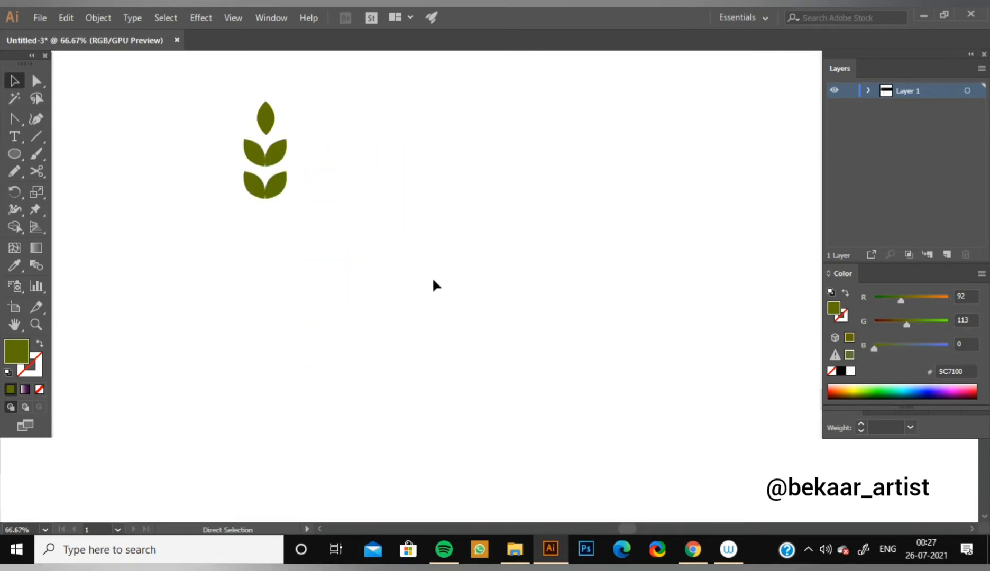
Draw a thin, closed curved stem from the top leaf's base to below the lowest pair, with an olive 1 pt stroke and no fill.
key(space)
drag(158, 194, 210, 265)
drag(14, 120, 55, 115)
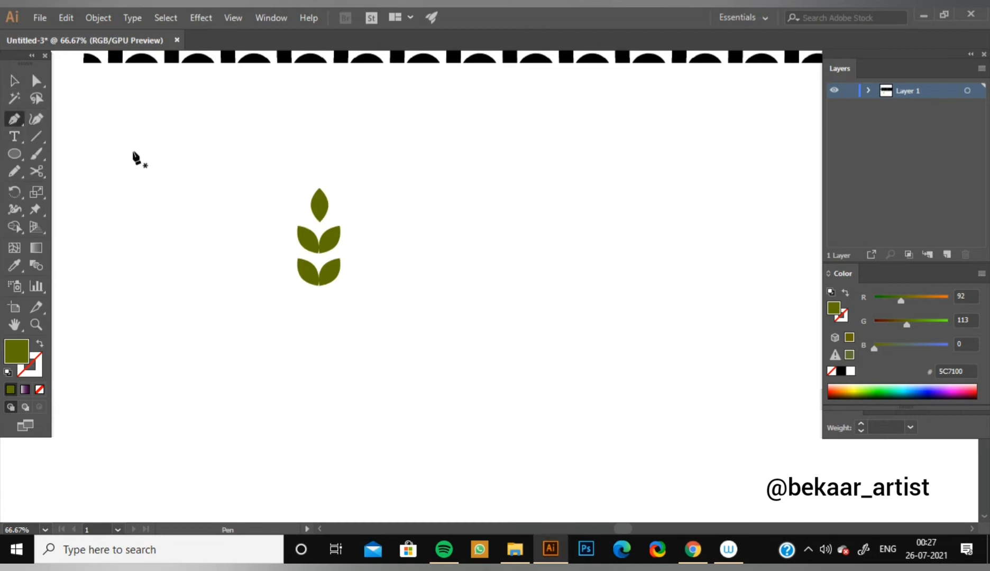
click(319, 221)
drag(320, 313, 313, 393)
click(319, 314)
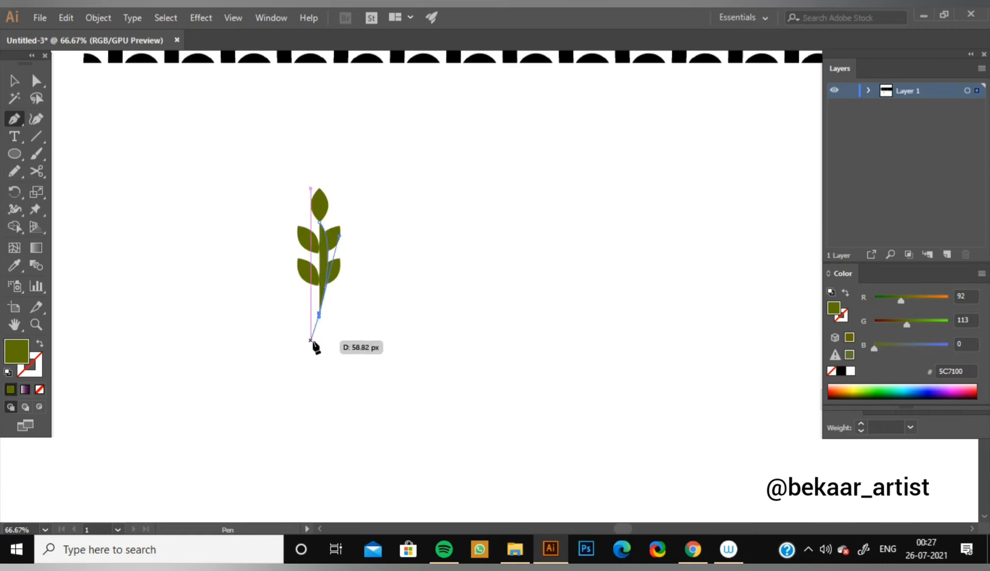
click(311, 341)
click(40, 343)
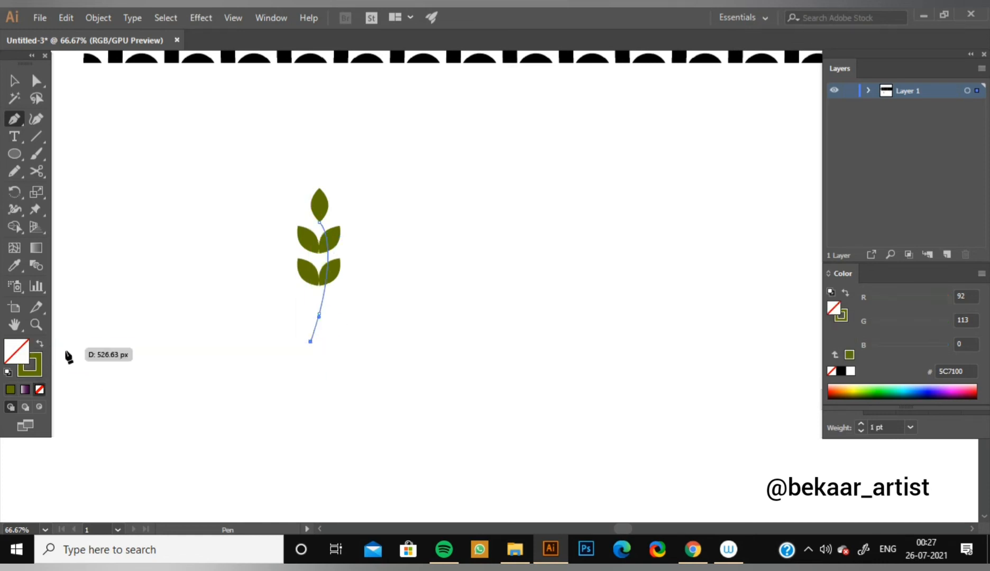
click(308, 339)
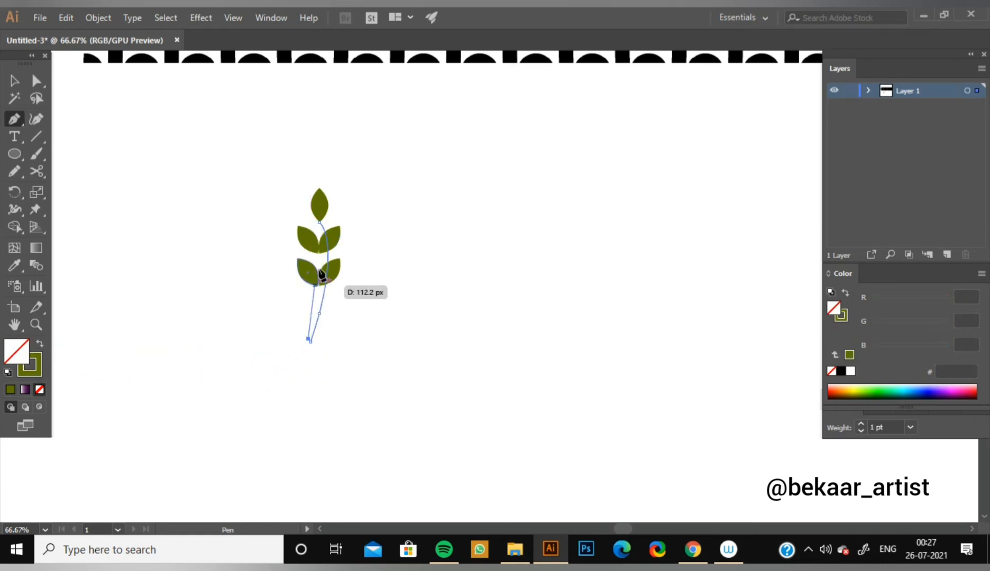
drag(319, 224, 296, 179)
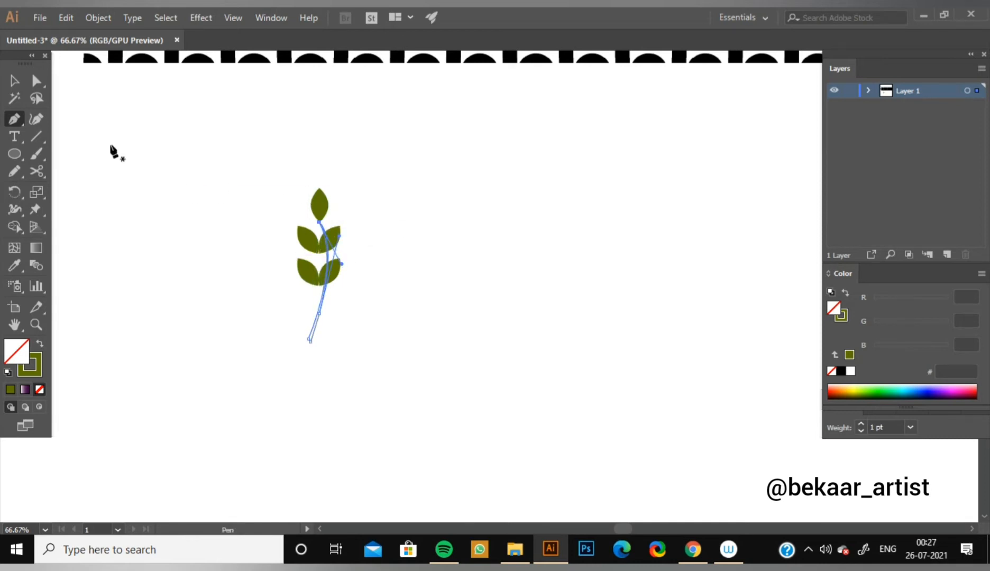
Move the stem slightly up and left onto the leaf pairs and swap its stroke and fill for a solid olive fill.
click(14, 80)
drag(317, 330, 314, 302)
click(39, 343)
click(385, 403)
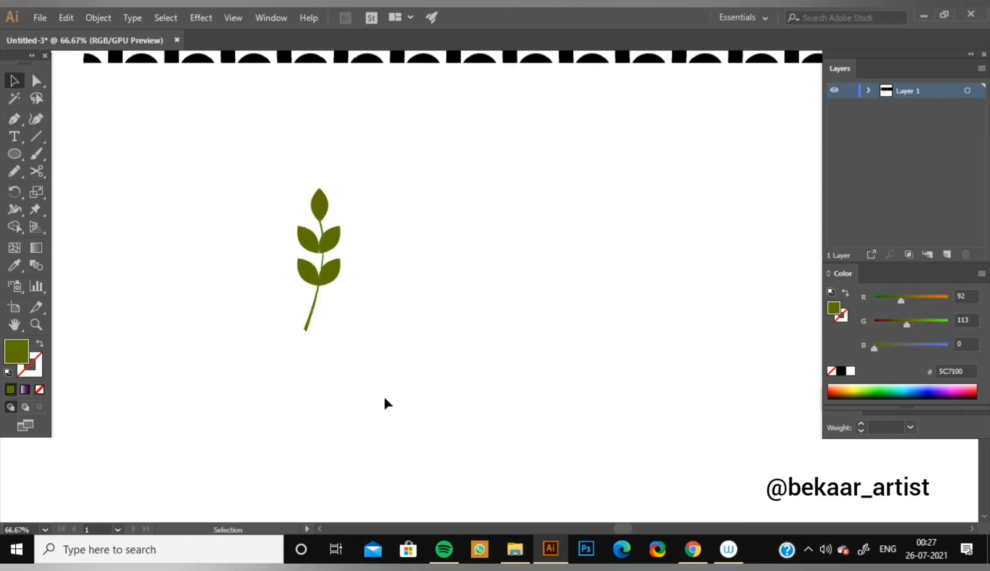
Shift the upper pair of leaves slightly right so their bases meet on the curved stem.
key(ctrl+1)
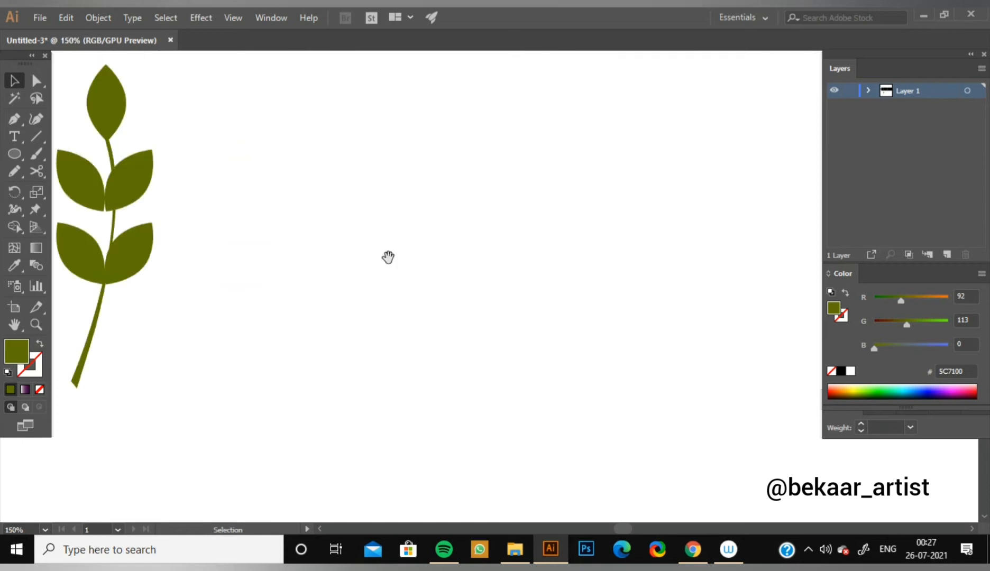
drag(351, 236, 590, 332)
drag(376, 288, 349, 299)
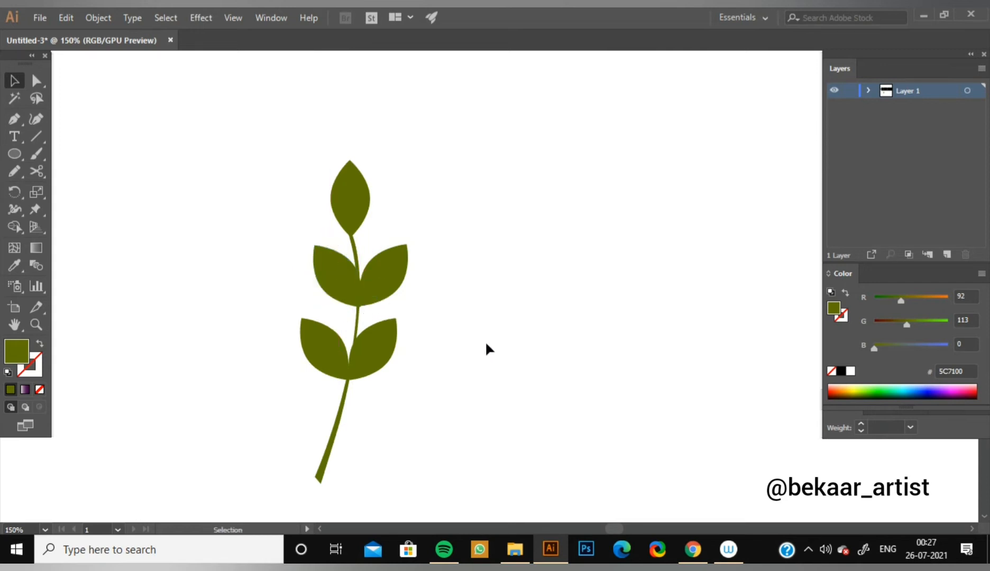
Scale the whole sprig, leaves and stem together, down to about three-quarters of its size.
key(ctrl+minus)
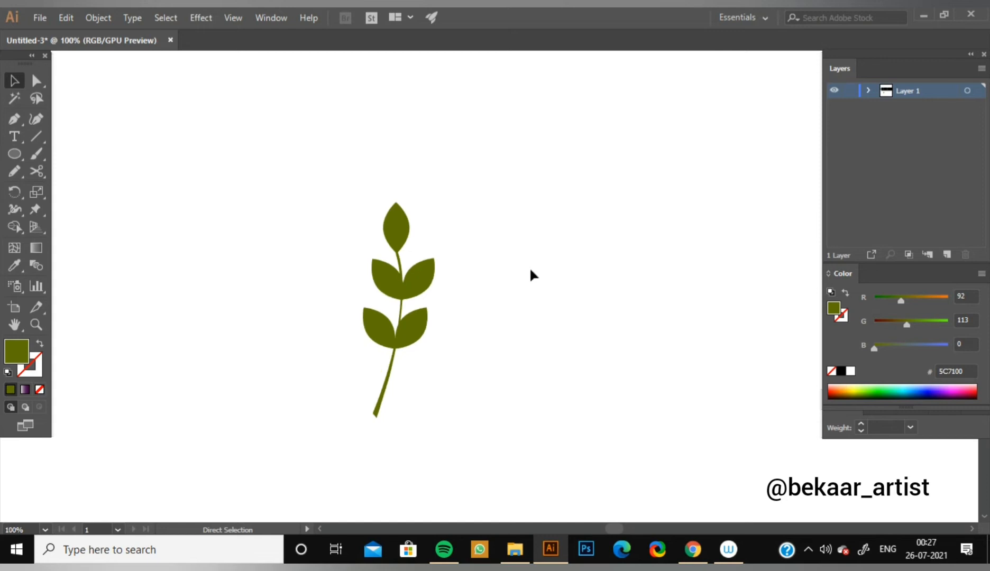
drag(304, 175, 490, 445)
drag(435, 417, 427, 362)
click(447, 350)
Group the sprig's leaves and stem into one object and nudge it slightly left.
drag(325, 182, 433, 351)
key(a)
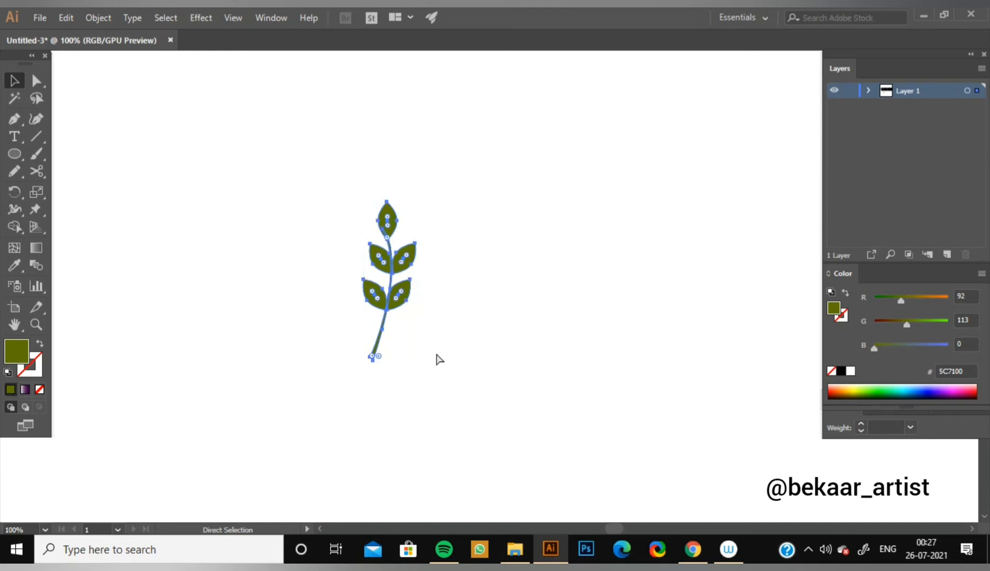
key(v)
click(443, 340)
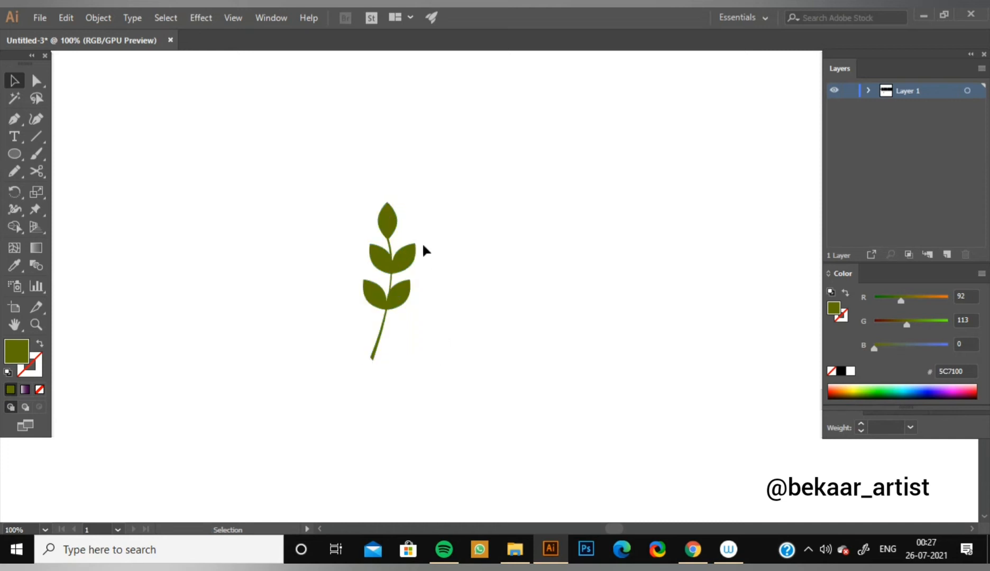
mouse_move(410, 265)
mouse_down()
mouse_move(442, 257)
mouse_move(394, 266)
mouse_move(405, 266)
mouse_up()
click(455, 250)
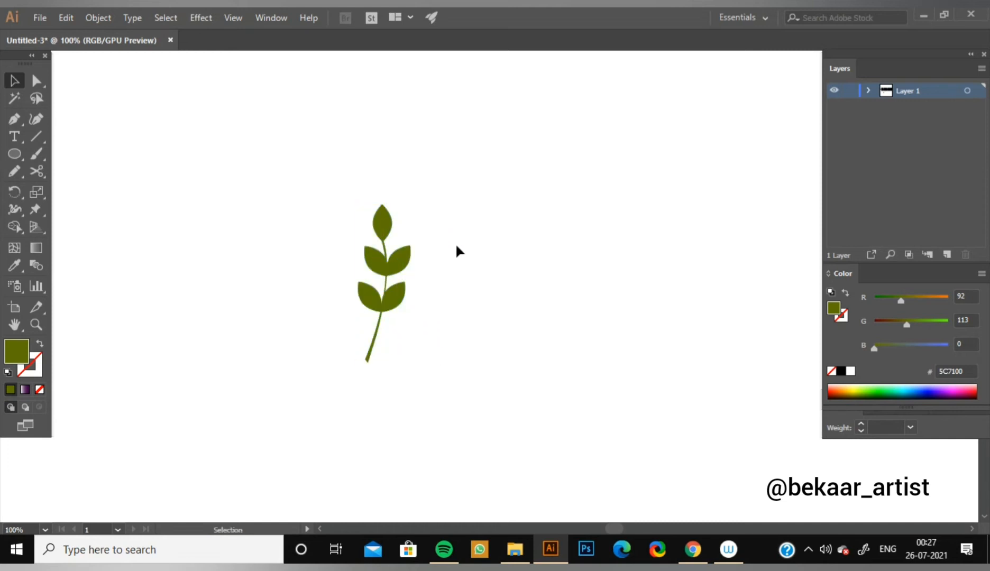
Draw a nearly square rectangle over the sprig, leaving wide margins on every side.
key(ctrl+minus)
drag(541, 346, 450, 307)
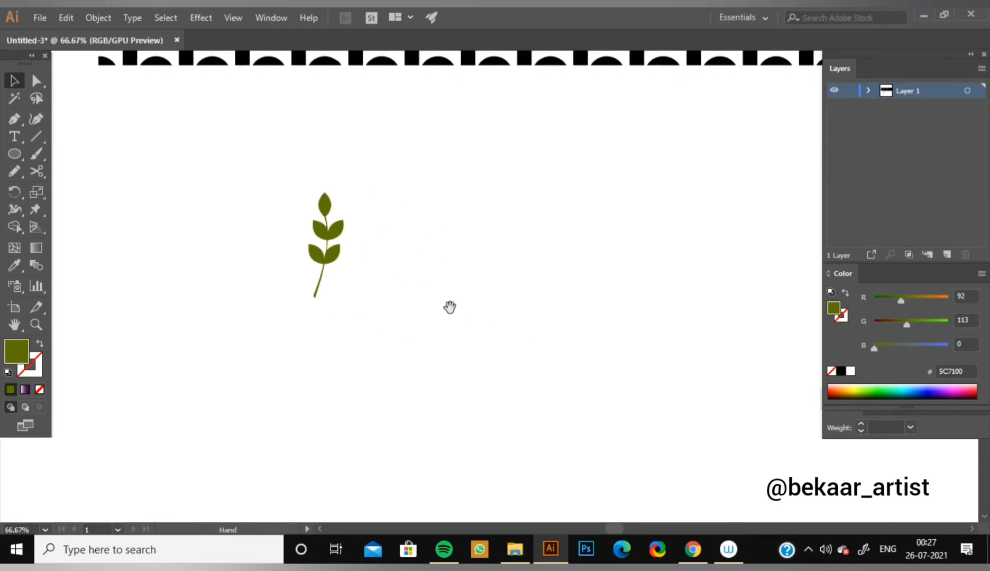
drag(17, 153, 87, 152)
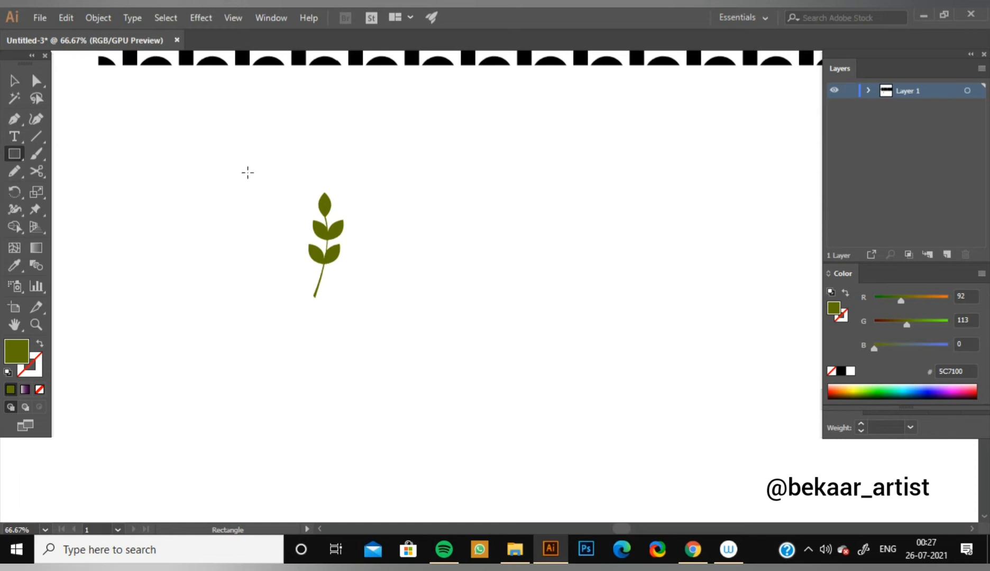
drag(246, 166, 420, 325)
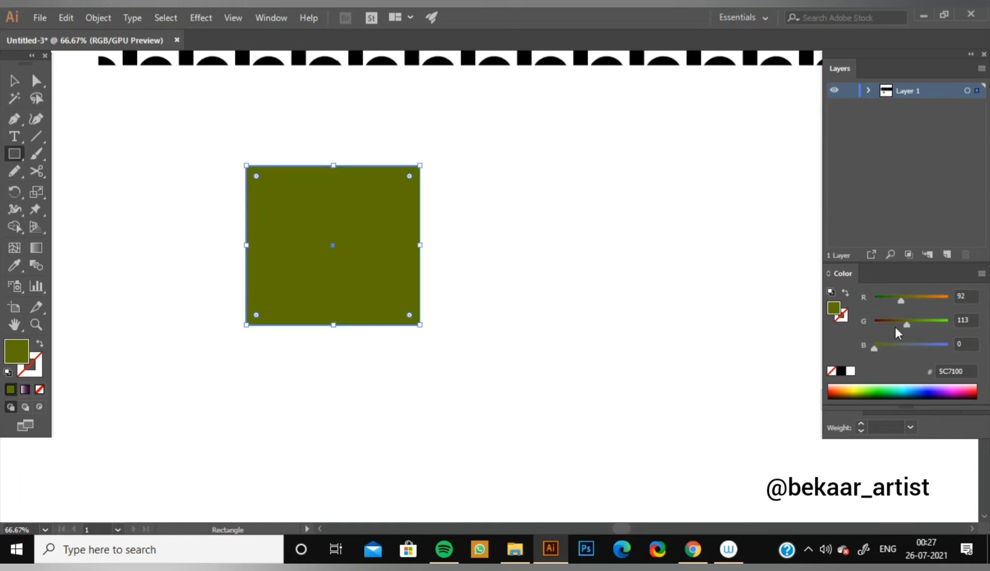
Fill the rectangle with golden orange, R 206, G 143, B 0.
click(849, 385)
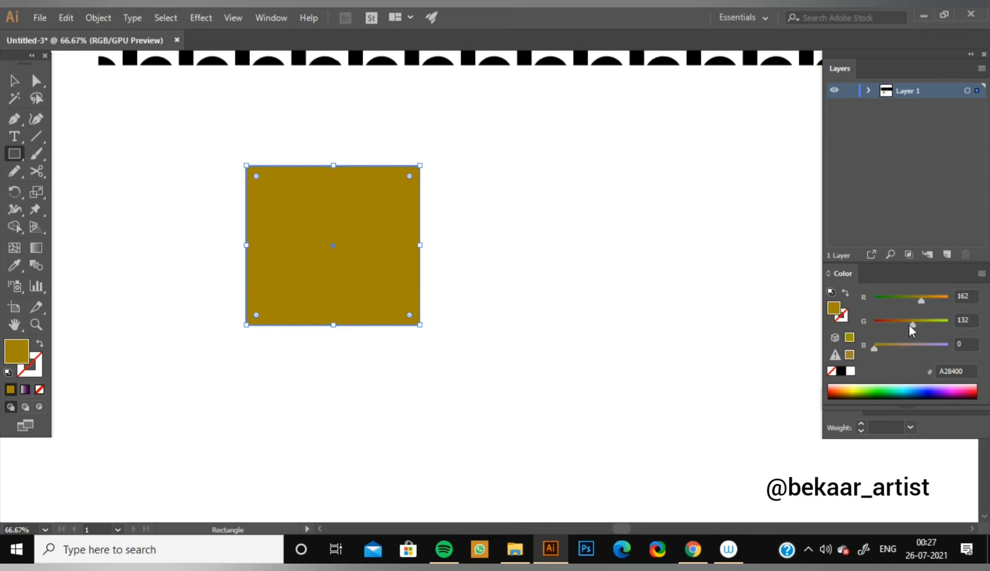
drag(910, 325, 906, 324)
click(854, 390)
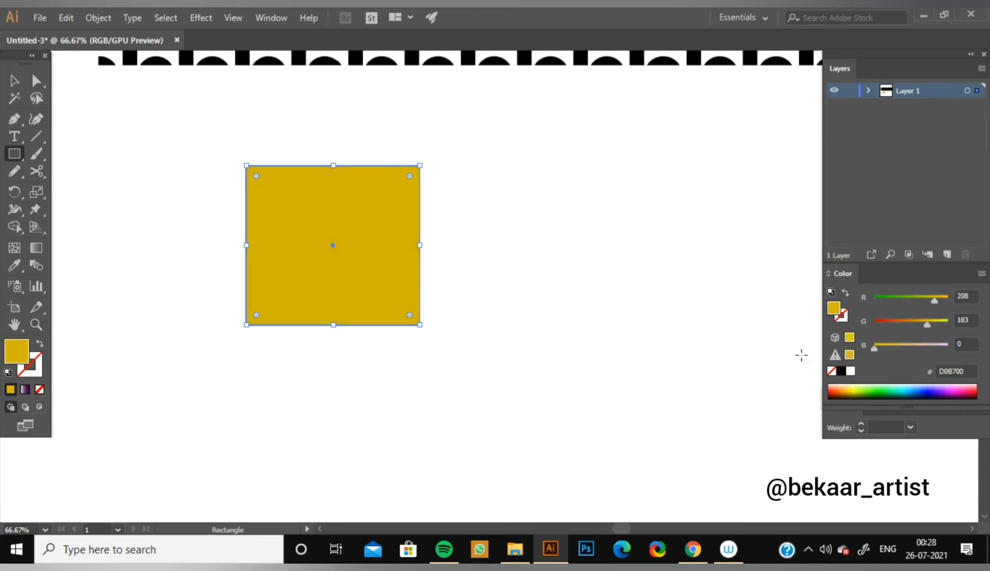
drag(926, 324, 934, 299)
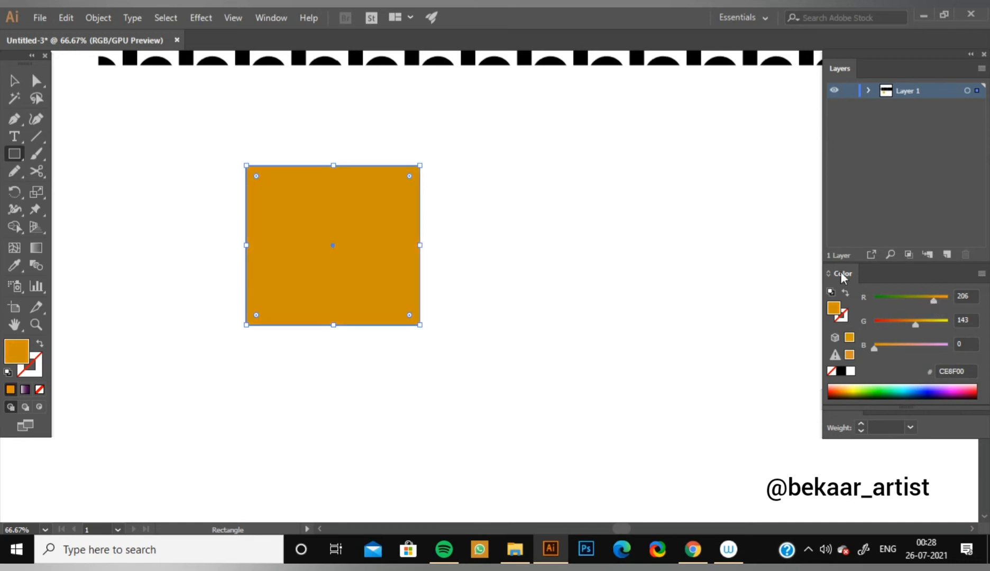
Send the orange rectangle to the back, behind the sprig.
click(14, 80)
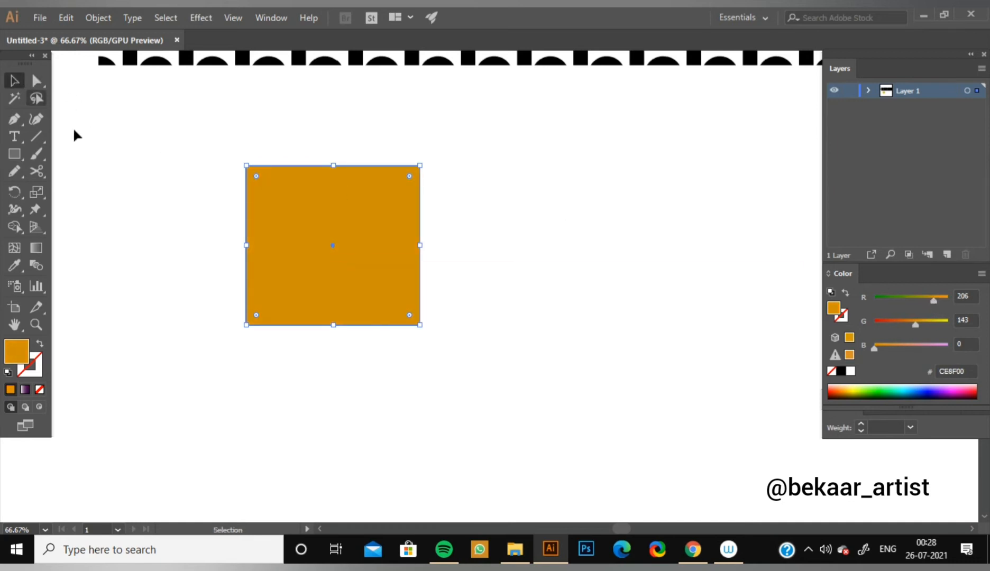
click(140, 168)
click(371, 217)
right_click(378, 228)
mouse_move(512, 457)
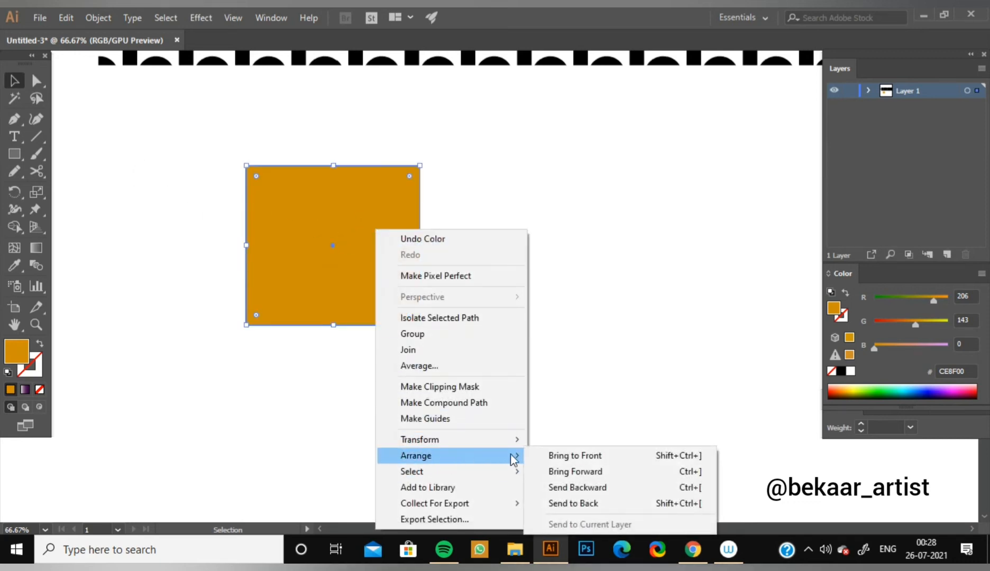
click(590, 504)
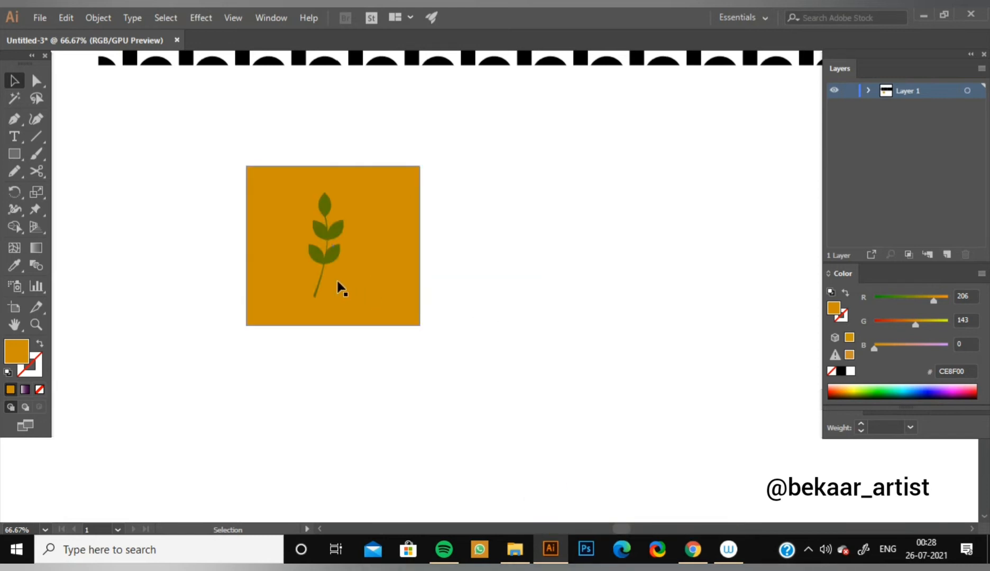
Scale the sprig down proportionally to about half its size within the upper part of the orange rectangle.
click(321, 272)
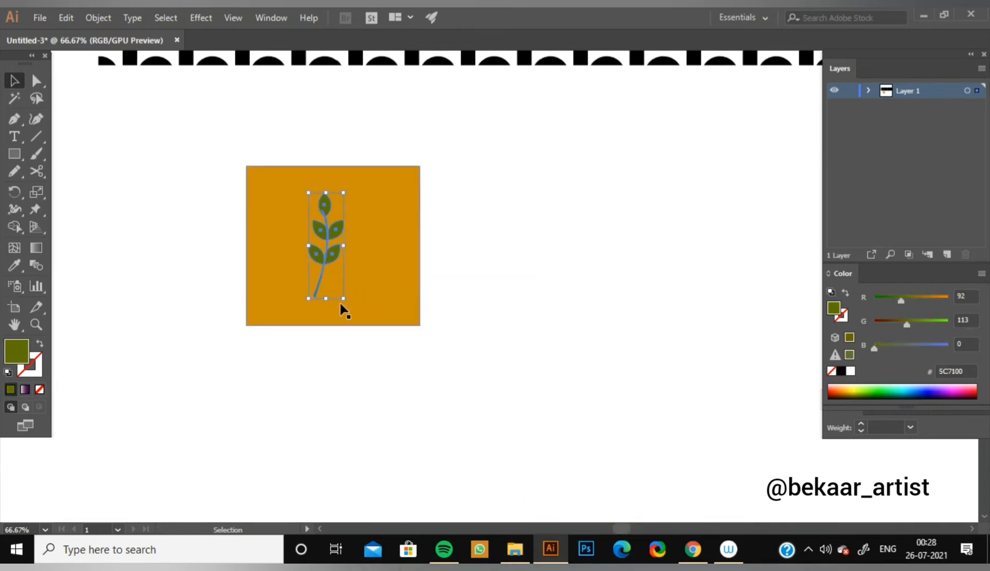
drag(343, 299, 317, 268)
shift+click(337, 286)
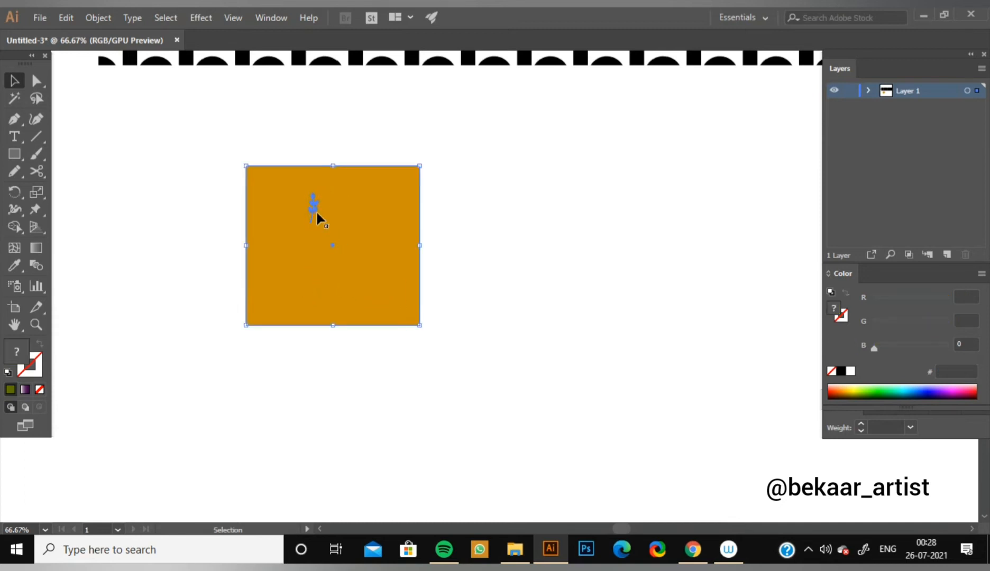
shift+click(324, 226)
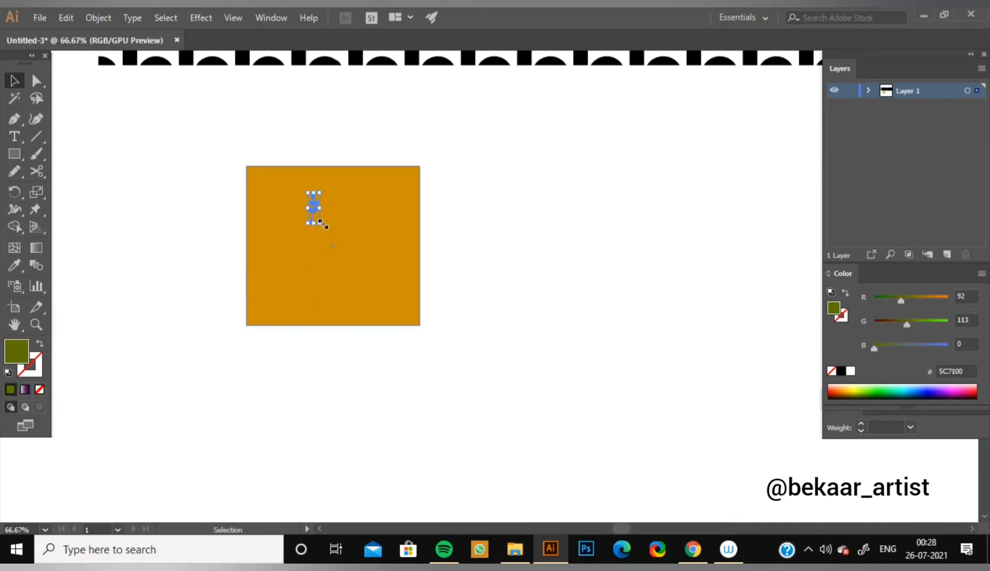
drag(321, 222, 328, 245)
click(457, 230)
key(ctrl+1)
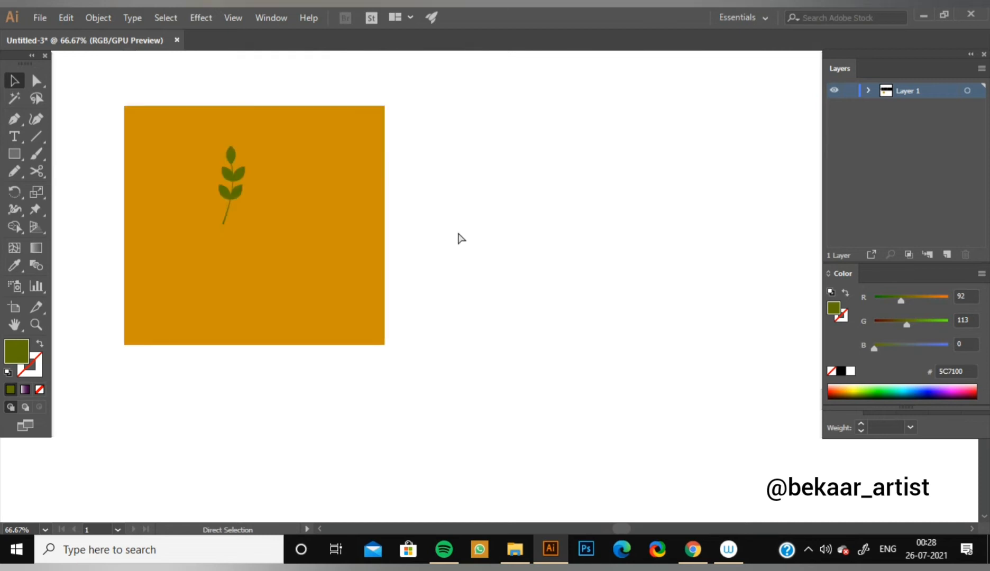
drag(420, 258, 544, 329)
click(357, 262)
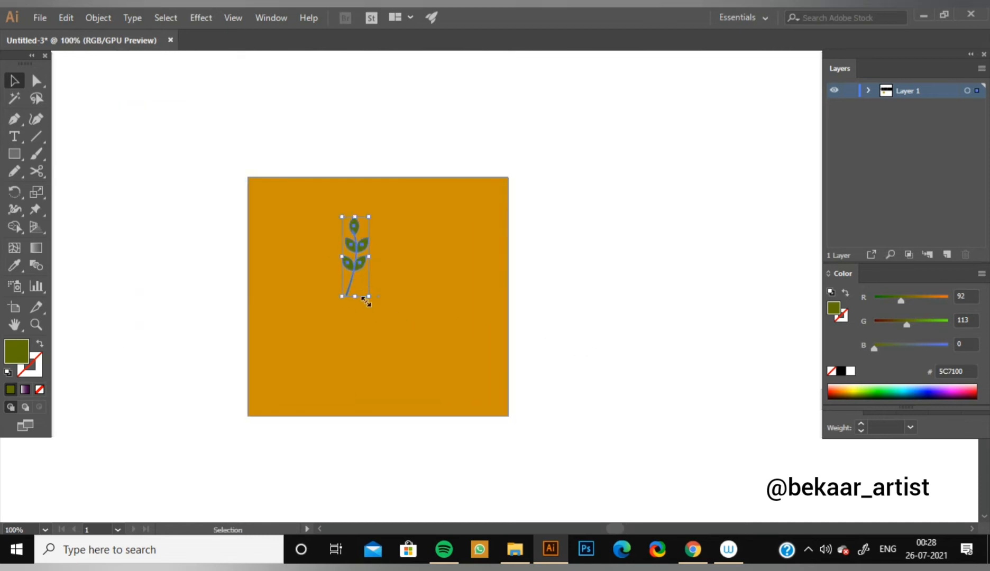
drag(360, 264, 440, 331)
key(v)
click(589, 272)
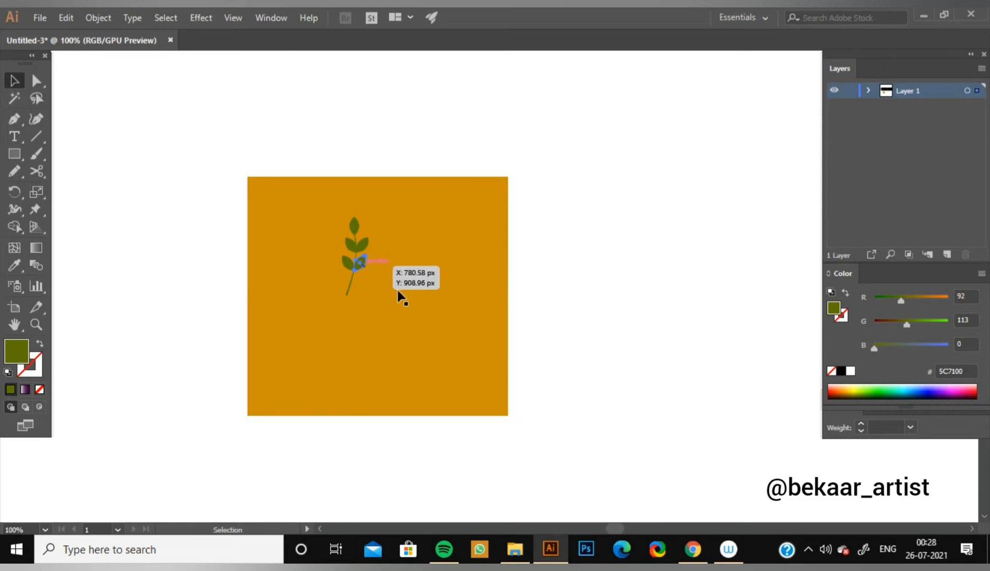
Undo the accidental move of the orange rectangle and lock the rectangle in place.
click(325, 210)
drag(325, 211, 377, 277)
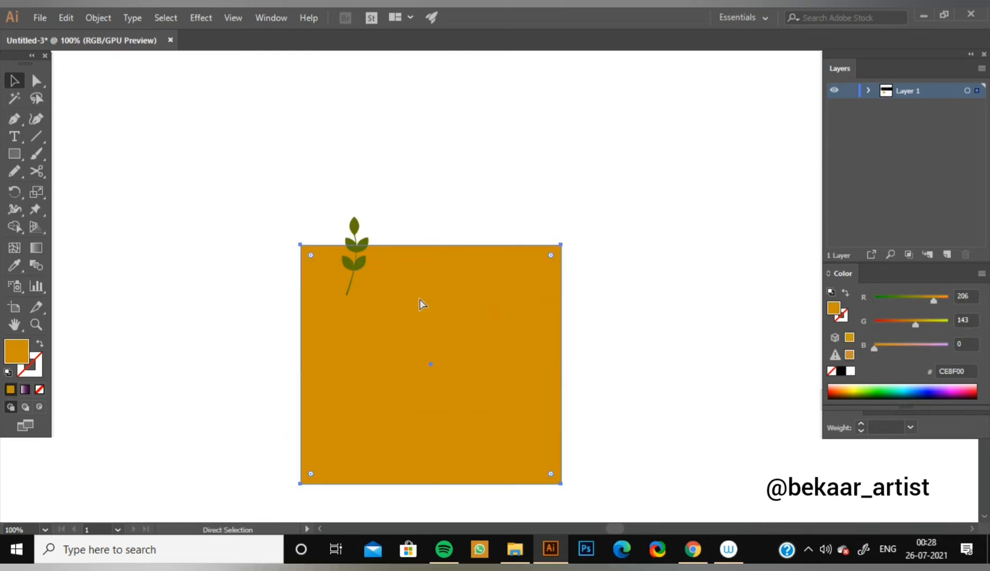
key(ctrl+z)
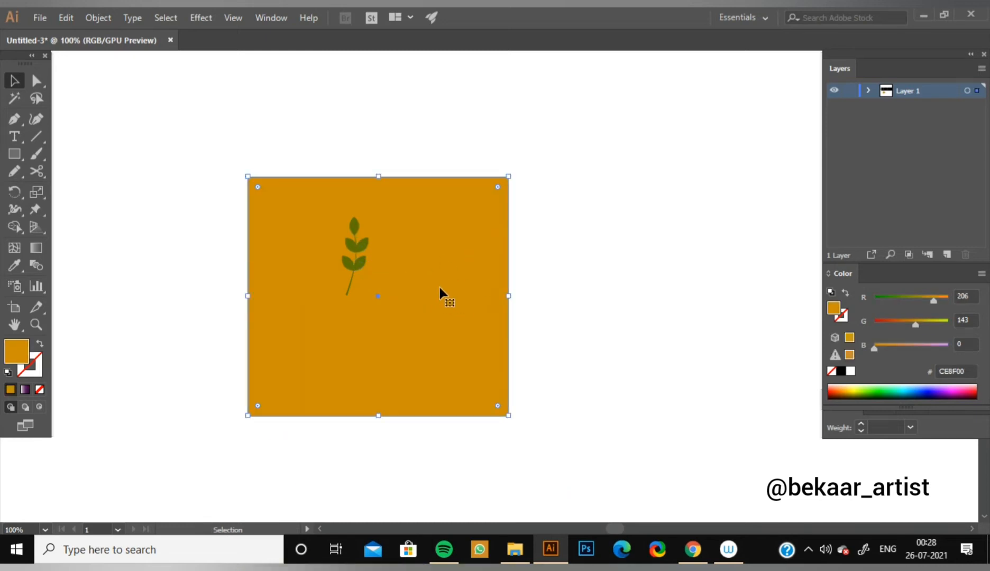
key(ctrl)
key(ctrl+shift+a)
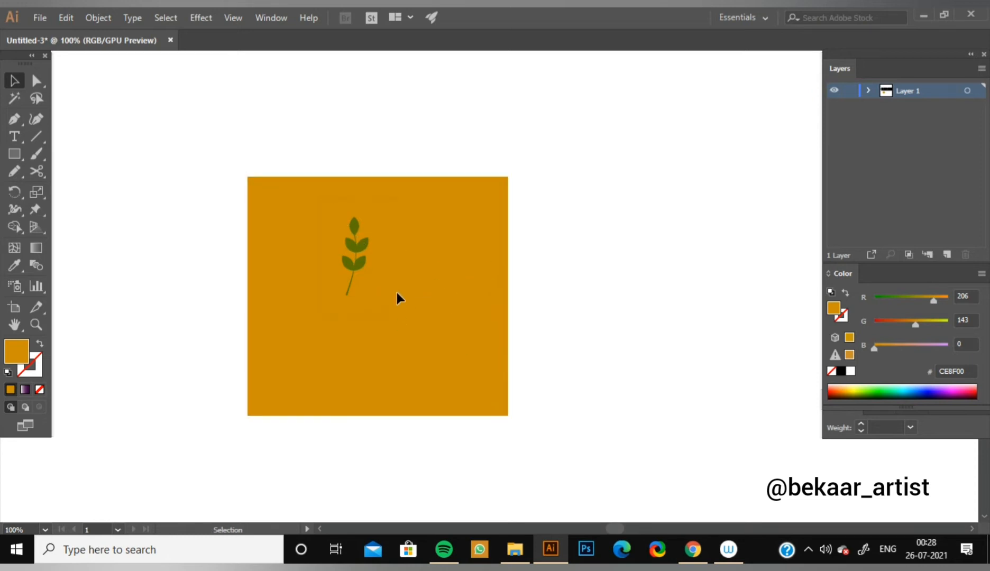
Copy the sprig to the rectangle's lower right area and scale the copy to about two-thirds size.
click(365, 267)
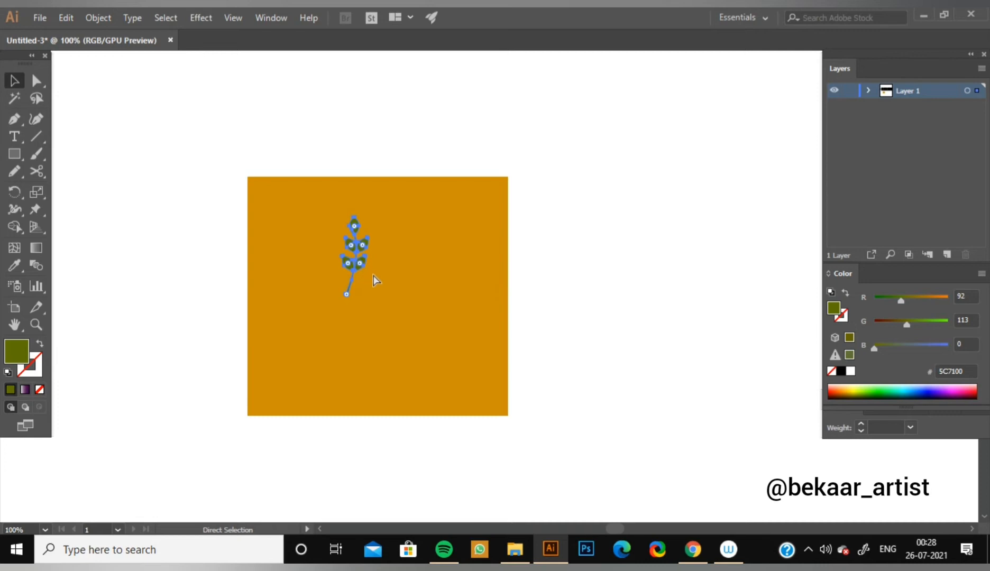
drag(374, 280, 429, 341)
drag(442, 284, 435, 314)
click(503, 292)
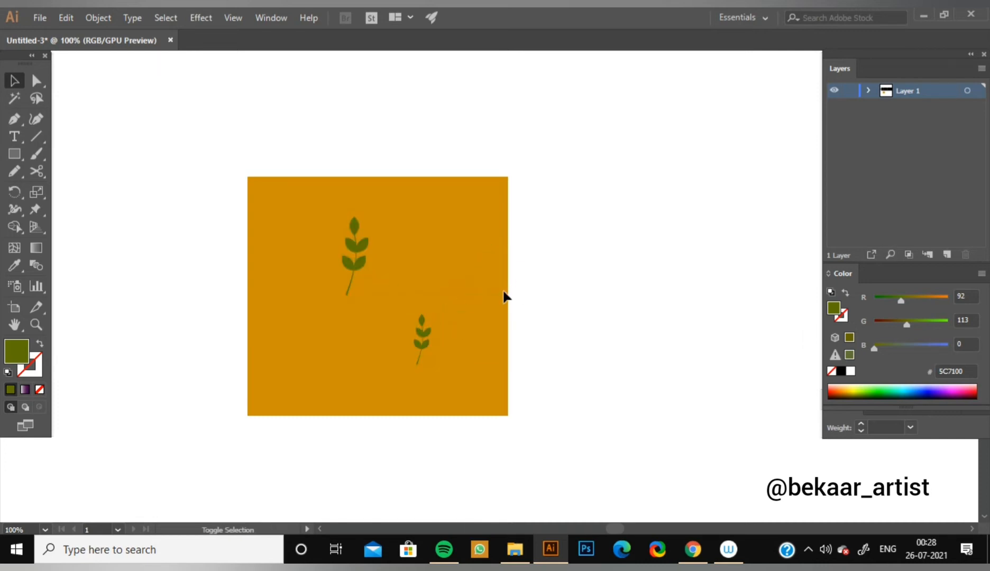
Paste a full-size copy of the sprig and place it near the rectangle's upper right corner.
key(ctrl+v)
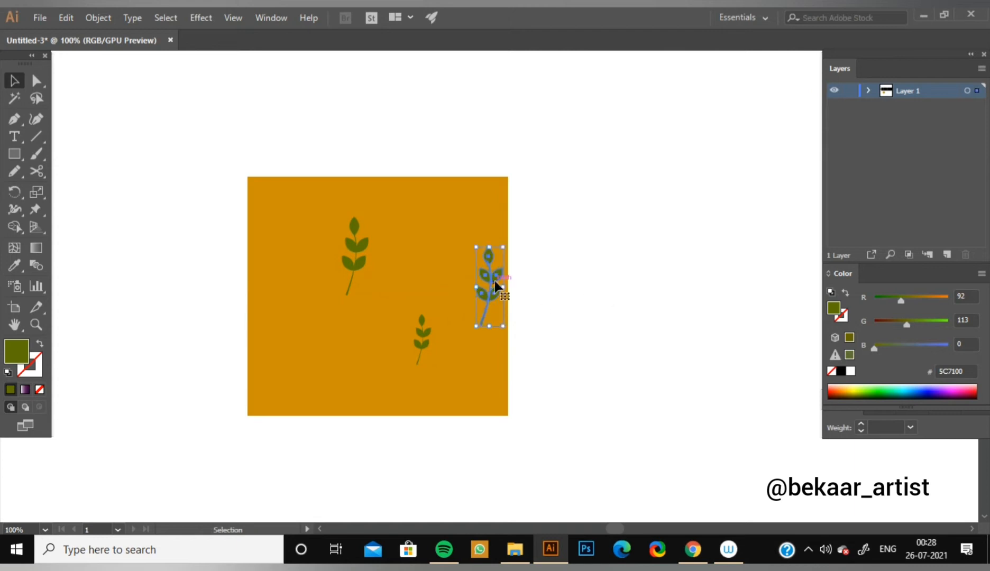
drag(495, 283, 460, 245)
click(528, 260)
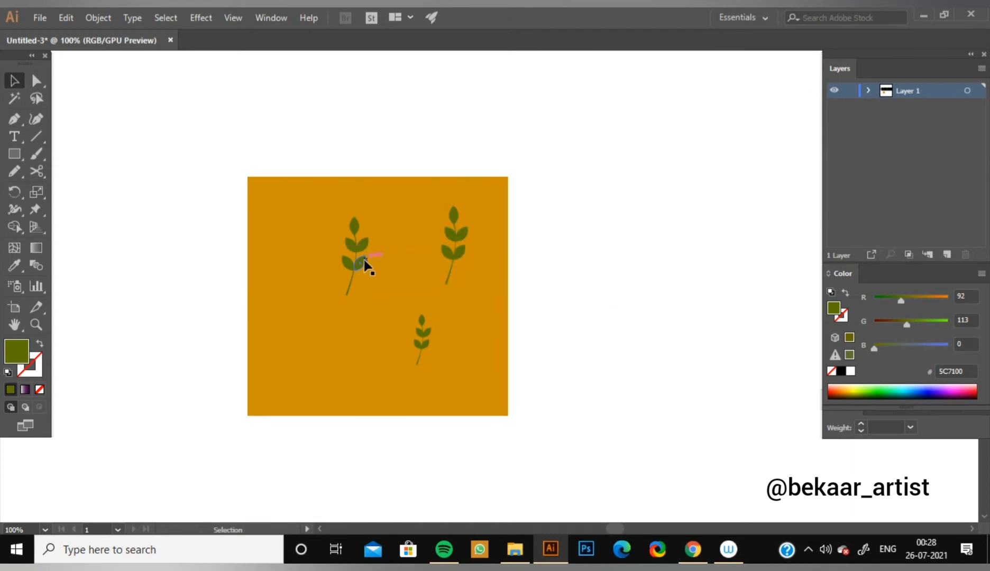
Paste another full-size sprig near the rectangle's lower left corner and rotate it counterclockwise so its tip leans left.
key(ctrl+v)
drag(499, 309, 291, 355)
drag(306, 394, 351, 346)
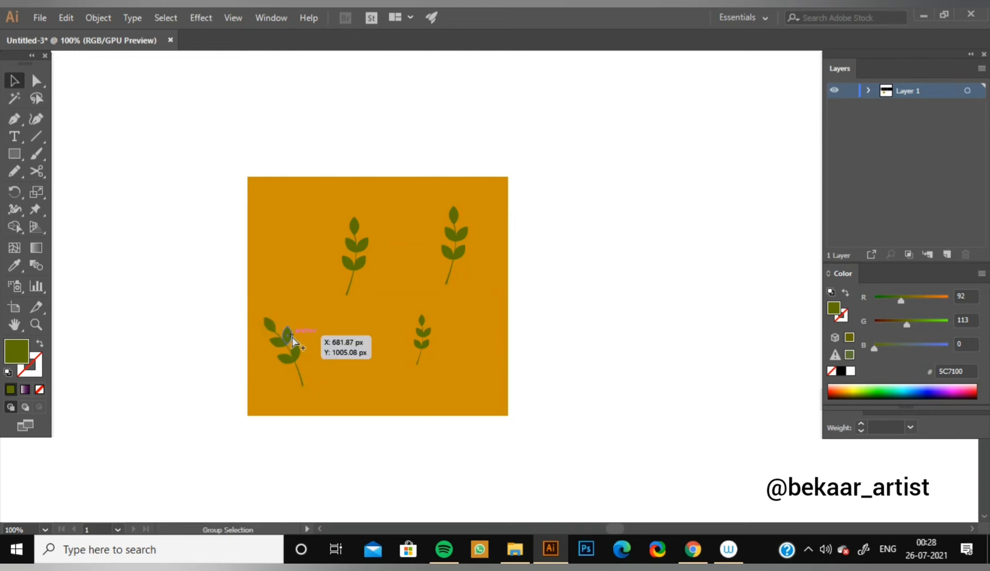
ctrl+alt+drag(291, 337, 302, 245)
key(ctrl+z)
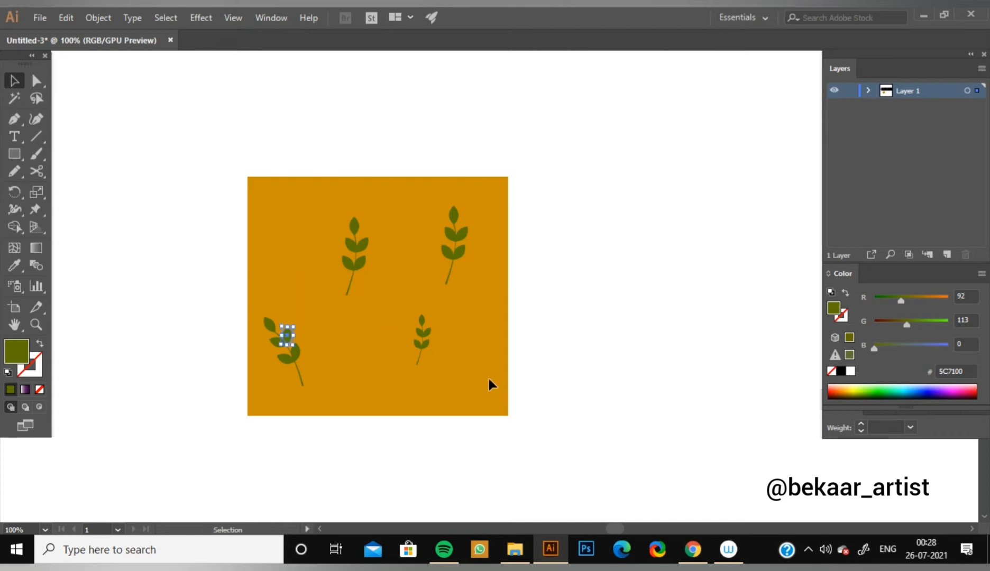
alt+drag(297, 356, 325, 271)
key(ctrl+z)
click(333, 311)
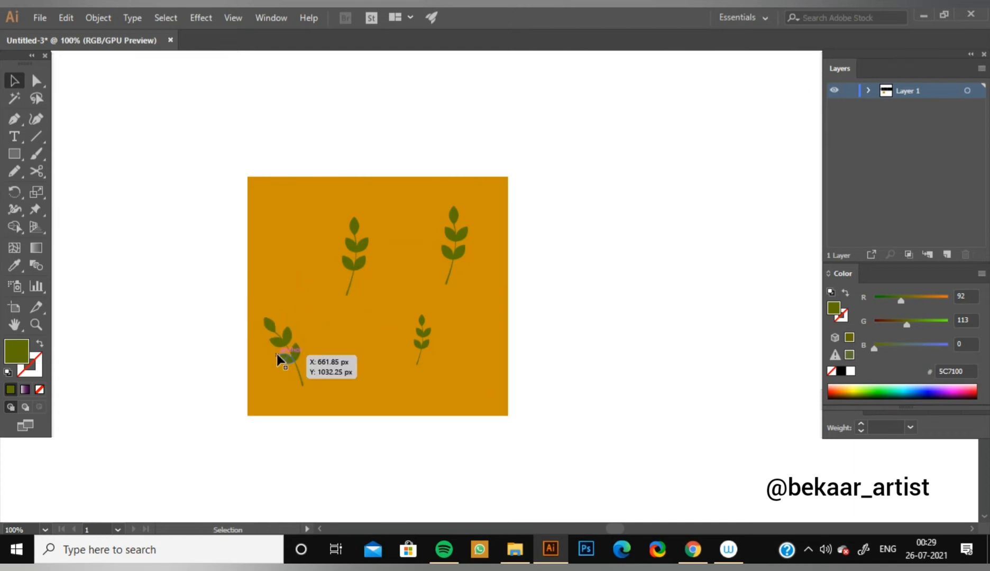
Copy the small sprig to the rectangle's upper left corner and rotate it to lie sideways, tip pointing left.
click(429, 317)
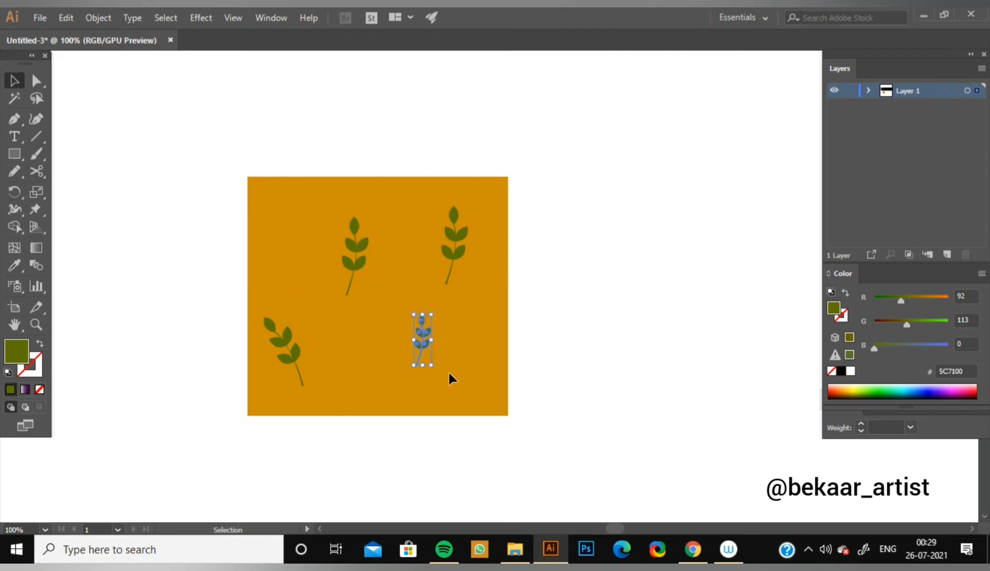
key(ctrl)
key(ctrl+v)
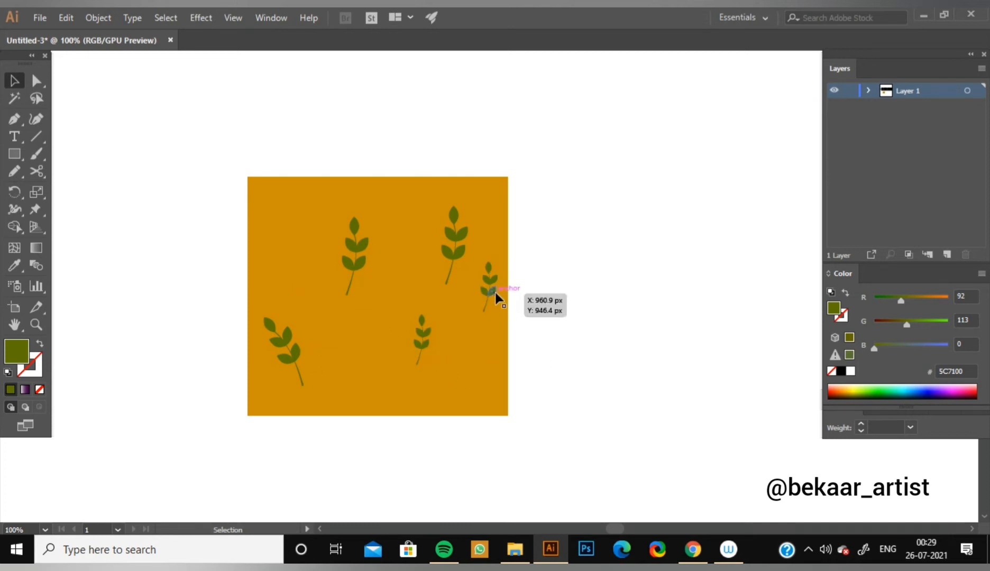
drag(491, 294, 338, 176)
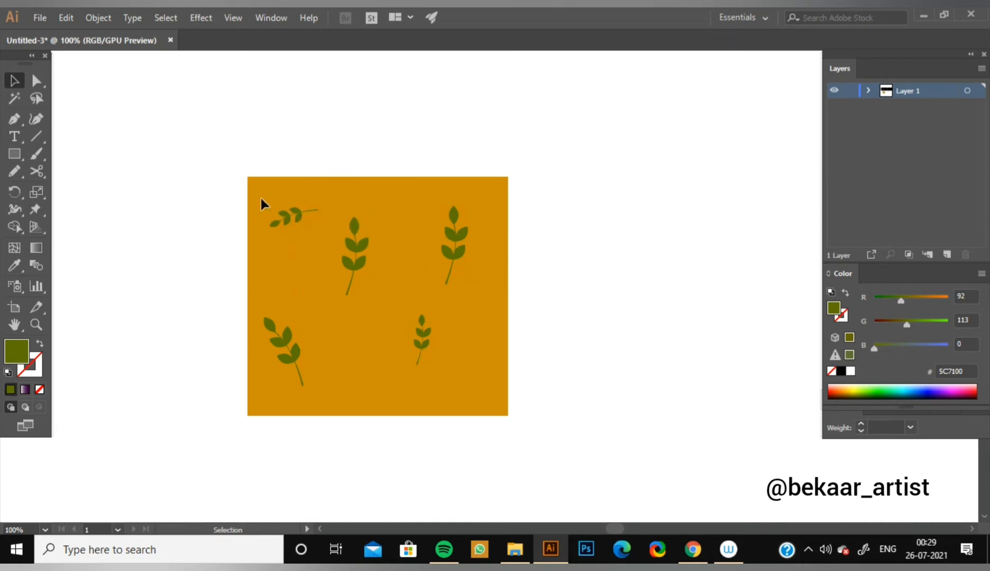
Copy the small sideways sprig and place the copy in the lower middle of the orange rectangle.
key(ctrl+c)
key(ctrl+v)
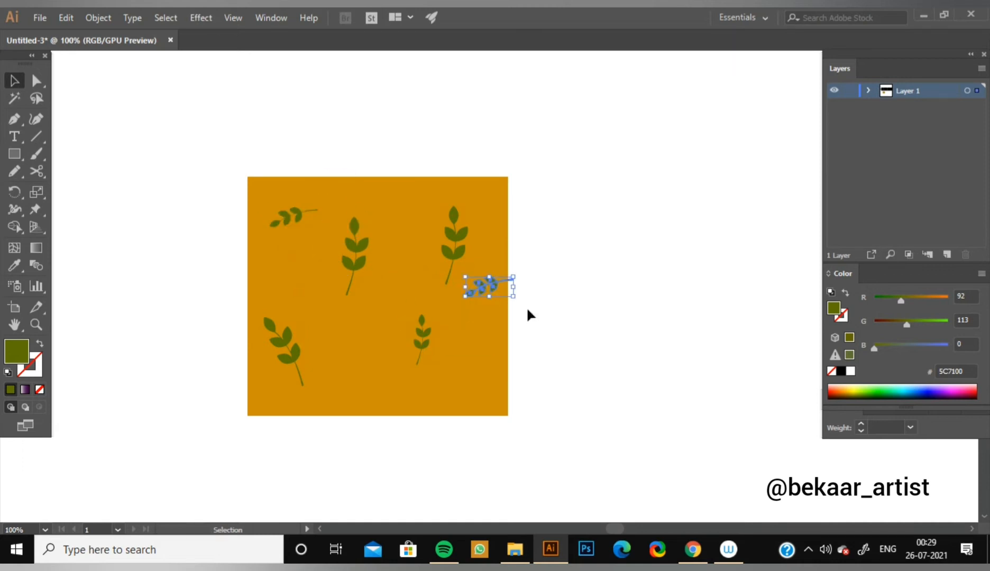
drag(488, 291, 378, 324)
Copy the leaning lower-left sprig, rotating the copy to lie sideways with its tip pointing left near the rectangle's lower right corner.
click(294, 363)
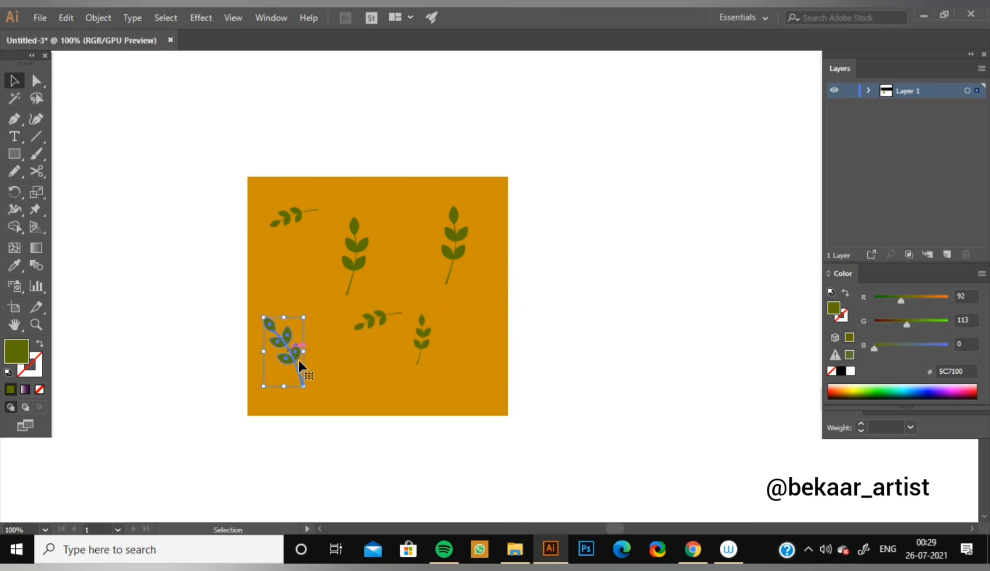
key(ctrl+c)
key(ctrl+v)
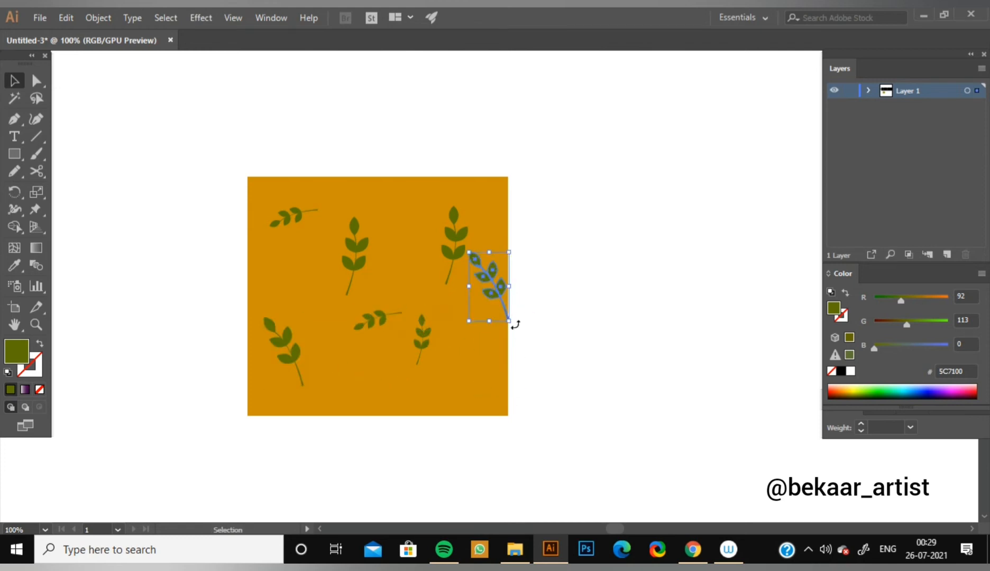
drag(514, 324, 460, 397)
Space the upper-right, upper-middle and two small lower sprigs more evenly, and rotate the upper-middle sprig clockwise so its tip points to the upper right.
mouse_move(452, 247)
mouse_down()
mouse_move(462, 227)
mouse_move(458, 235)
mouse_up()
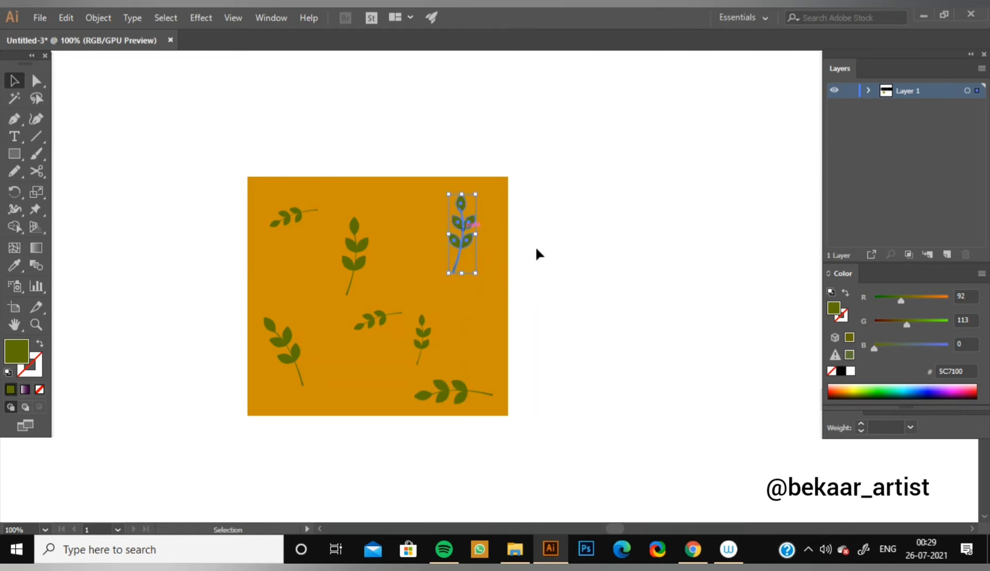
drag(360, 262, 364, 255)
drag(429, 332, 458, 306)
drag(363, 326, 359, 341)
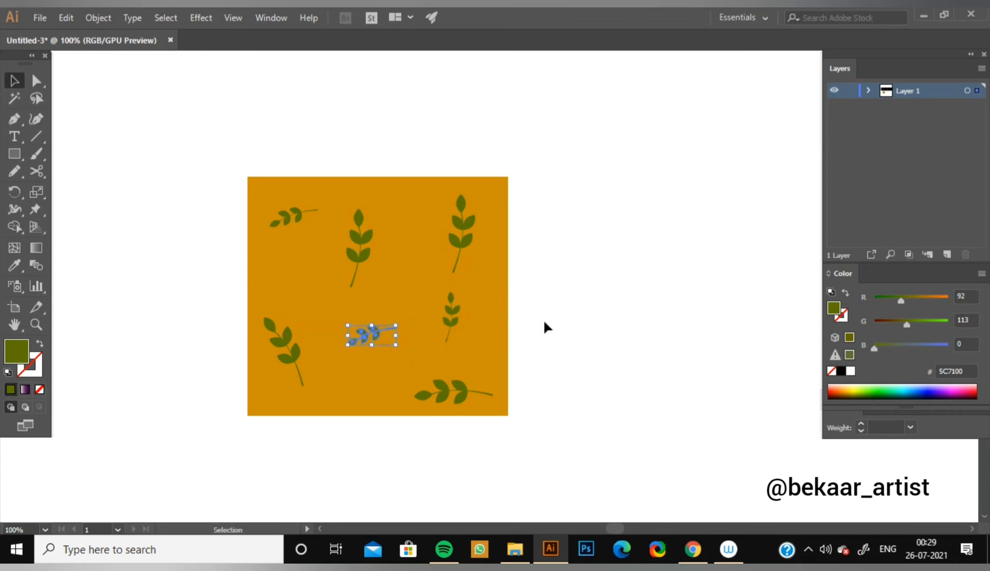
drag(380, 291, 334, 311)
scroll(538, 330, down, 2)
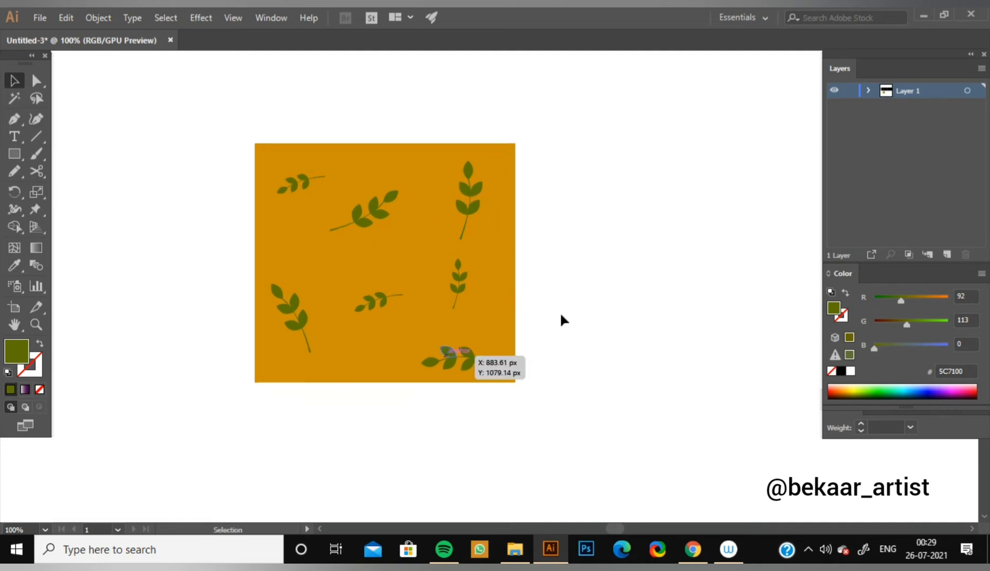
key(ctrl+minus)
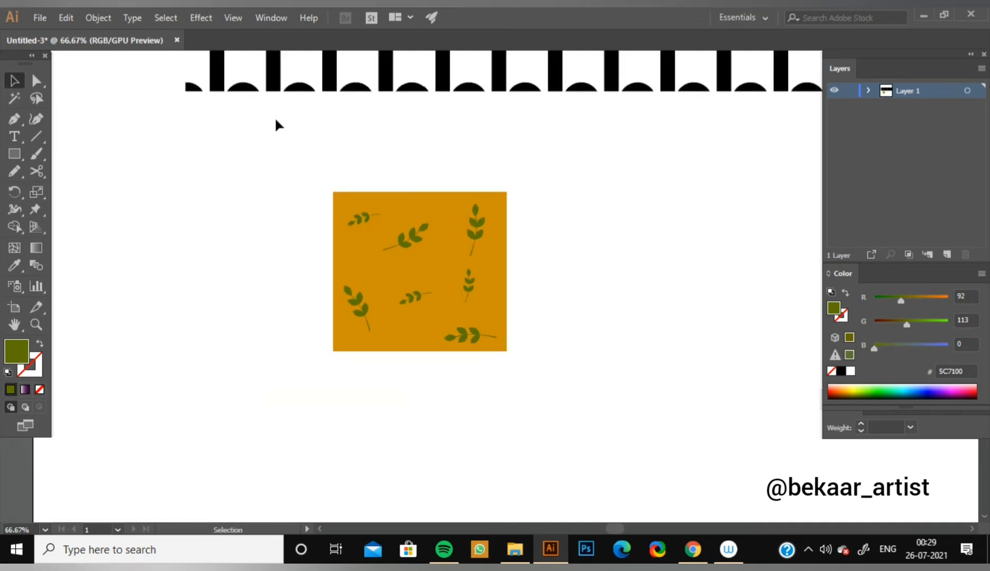
click(97, 22)
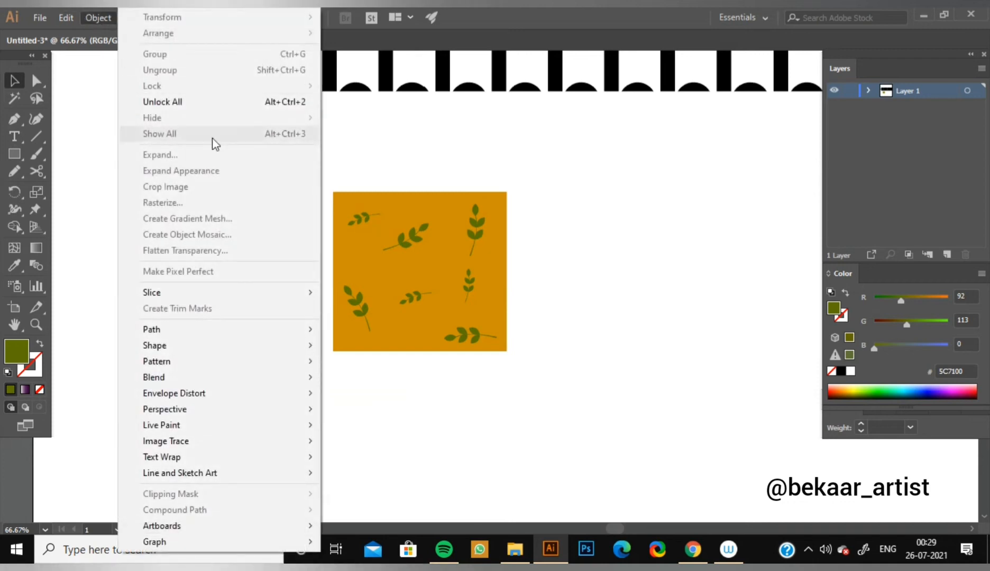
click(459, 202)
key(ctrl+plus)
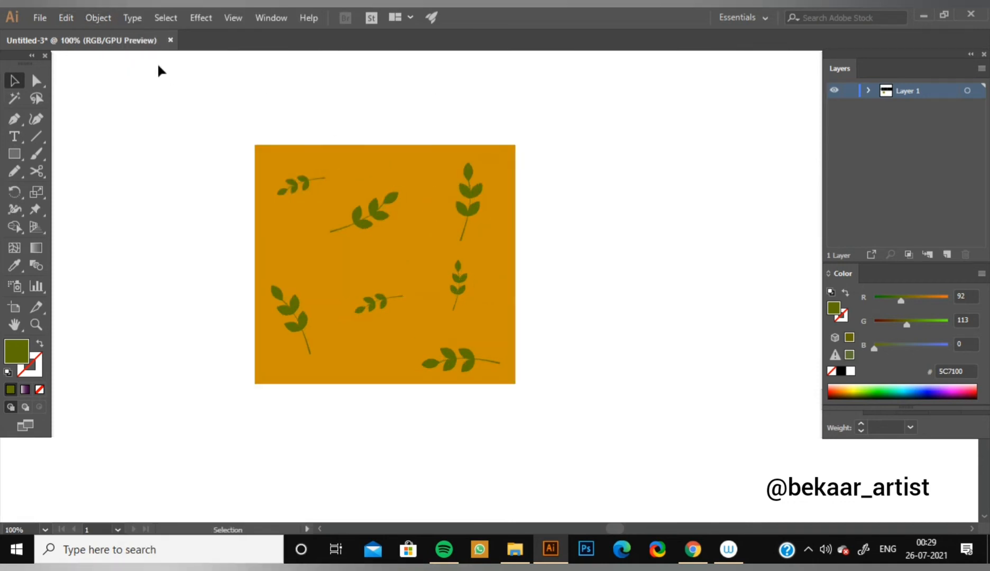
Unlock all objects and shrink the orange rectangle from its upper right and lower left corners to fit closely around the sprigs.
click(95, 17)
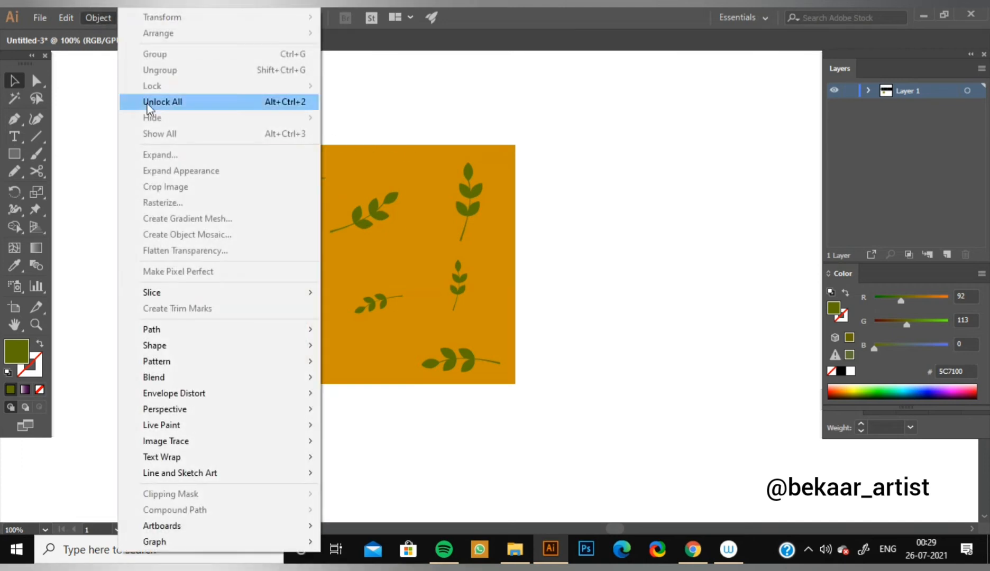
click(153, 104)
drag(517, 145, 504, 154)
click(576, 210)
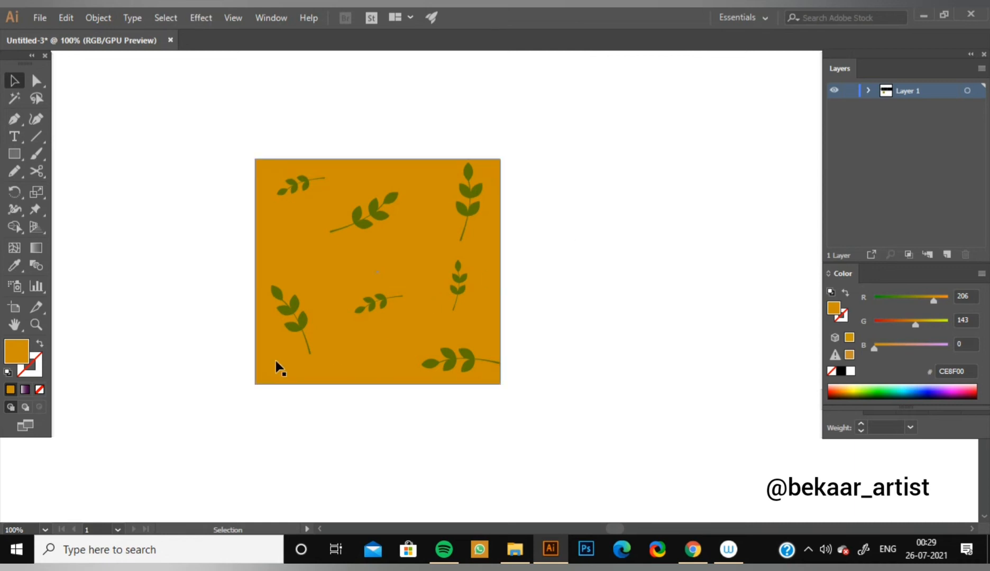
drag(258, 386, 262, 376)
click(683, 359)
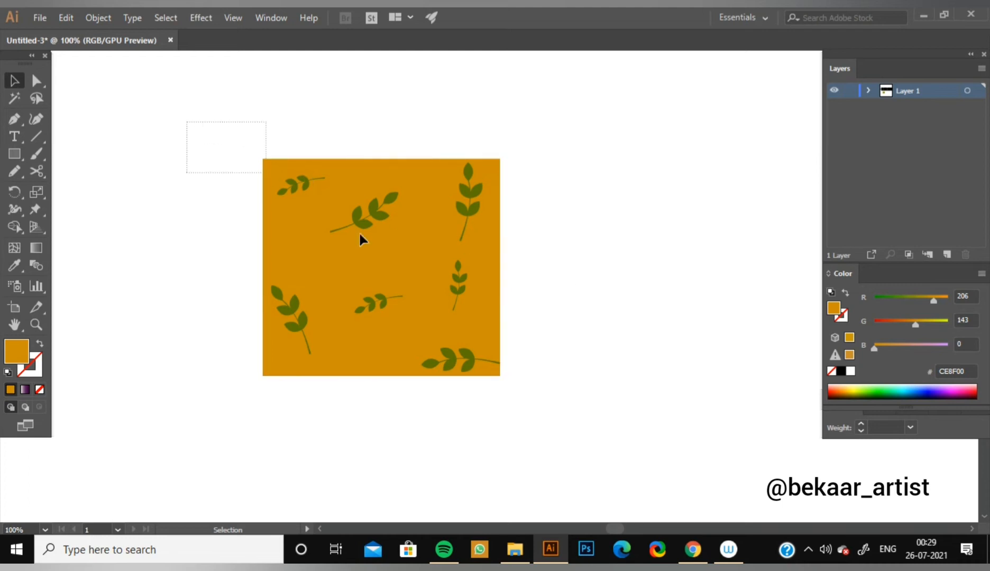
Select the orange rectangle together with all its sprigs and make a new pattern from them.
drag(360, 234, 371, 249)
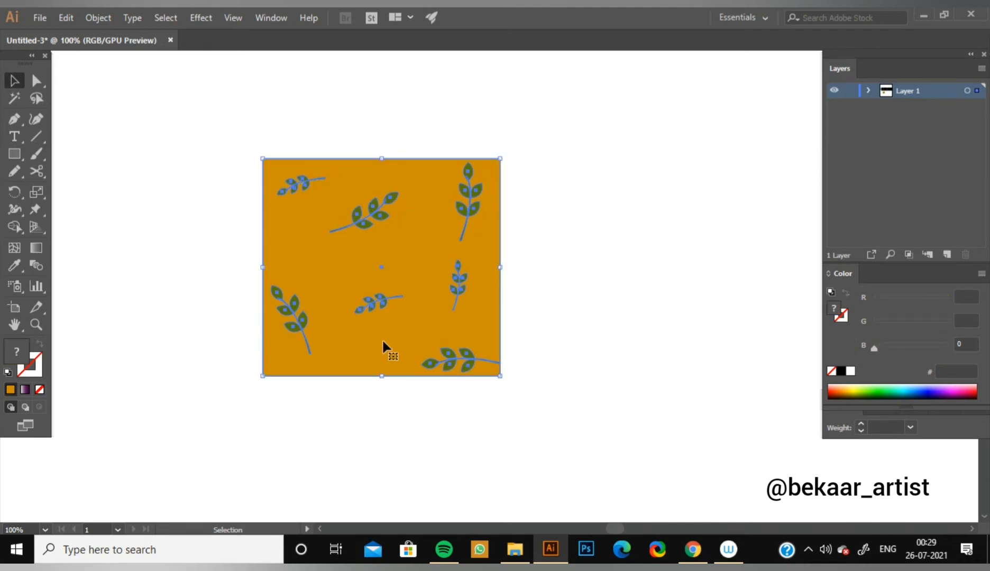
key(a)
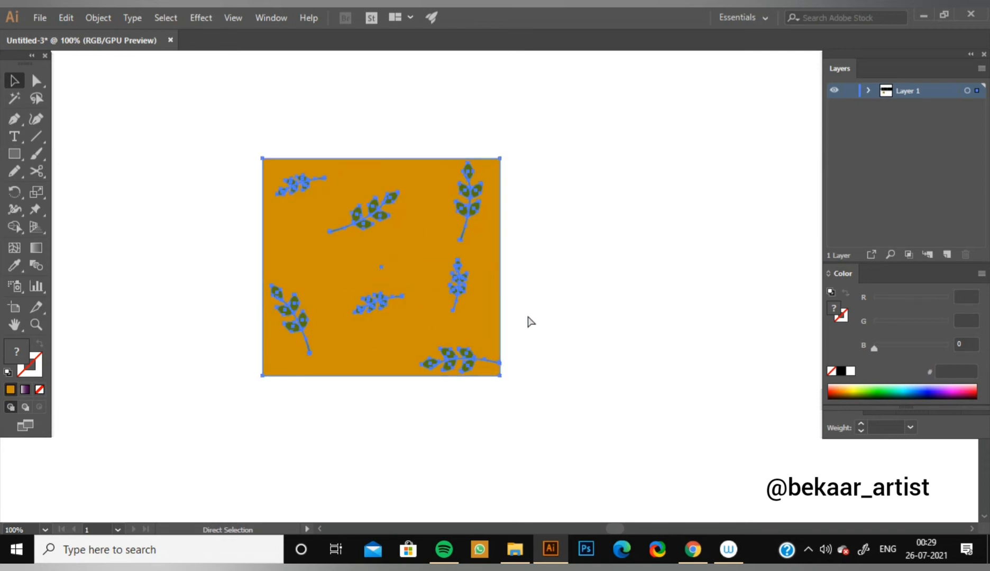
key(v)
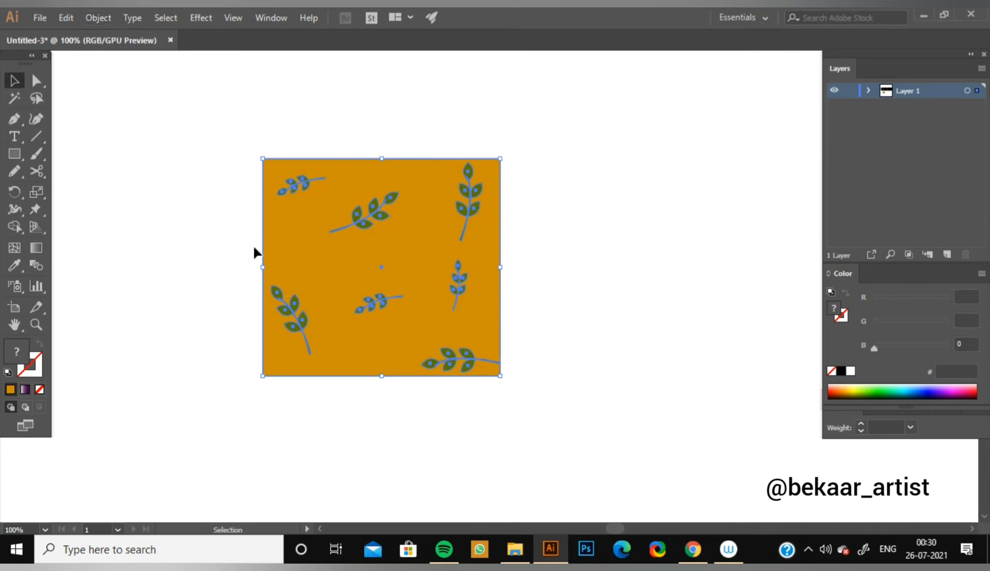
click(95, 18)
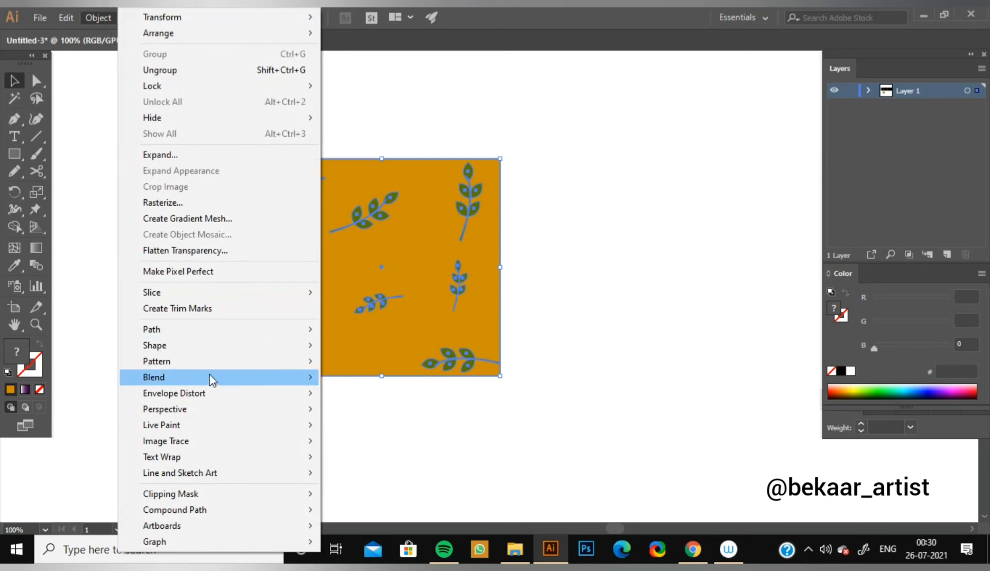
mouse_move(169, 364)
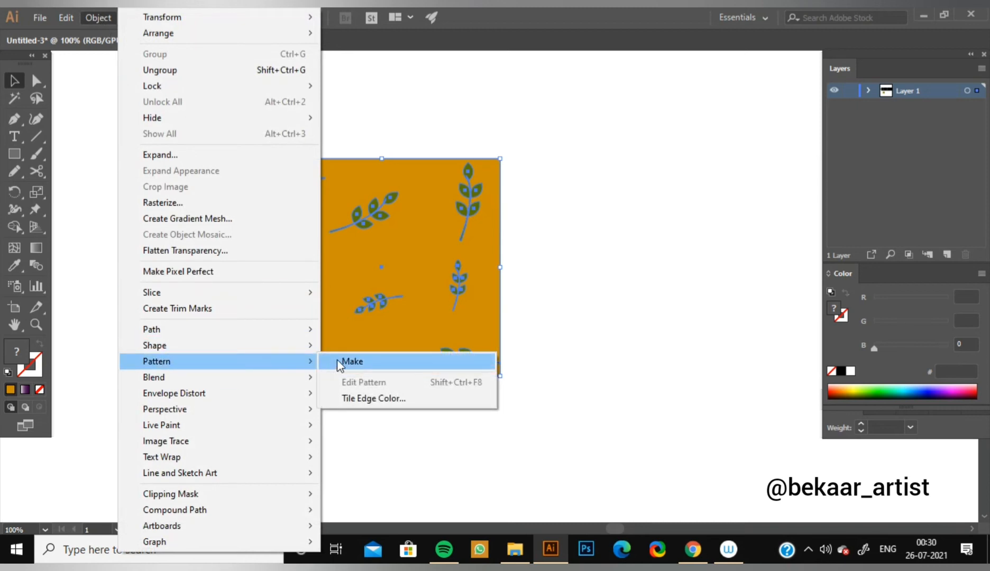
click(380, 361)
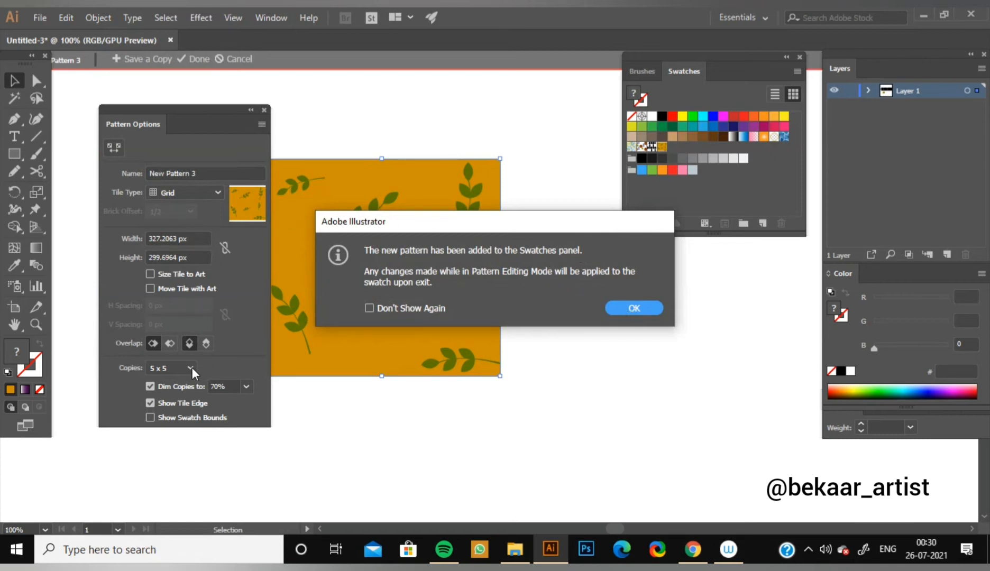
click(654, 309)
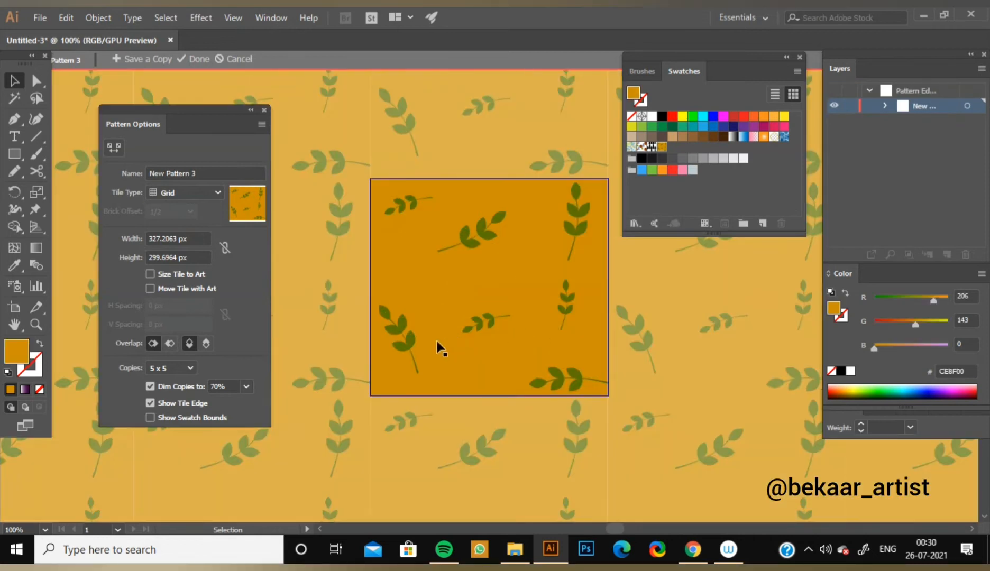
Try 9 x 9 copies for the pattern preview and settle on 3 x 3.
click(188, 368)
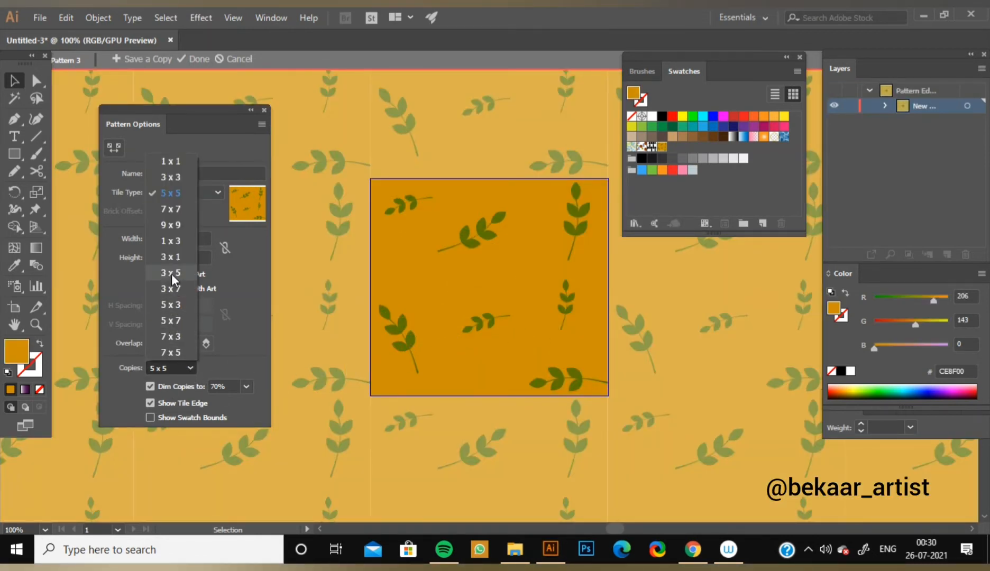
click(170, 225)
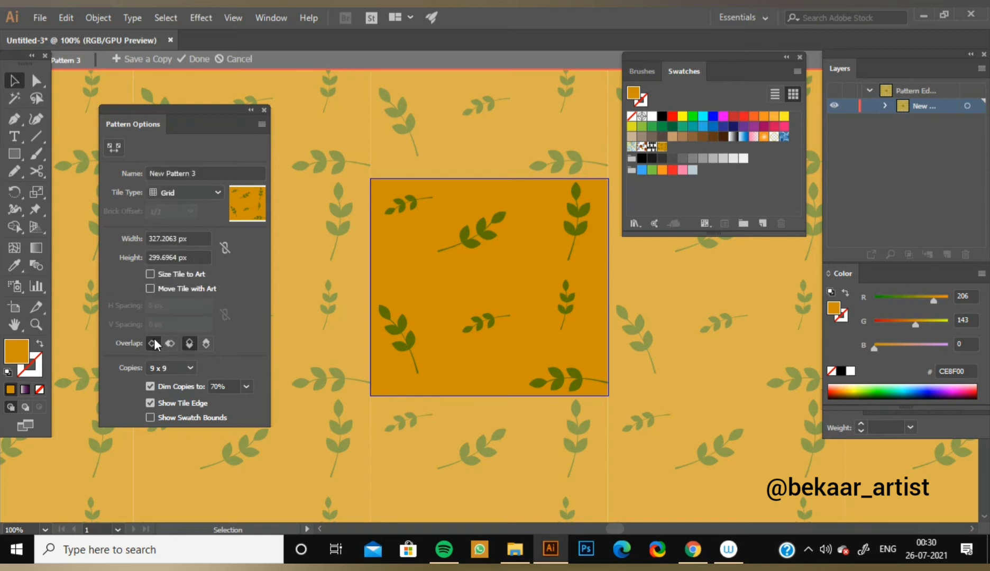
click(189, 367)
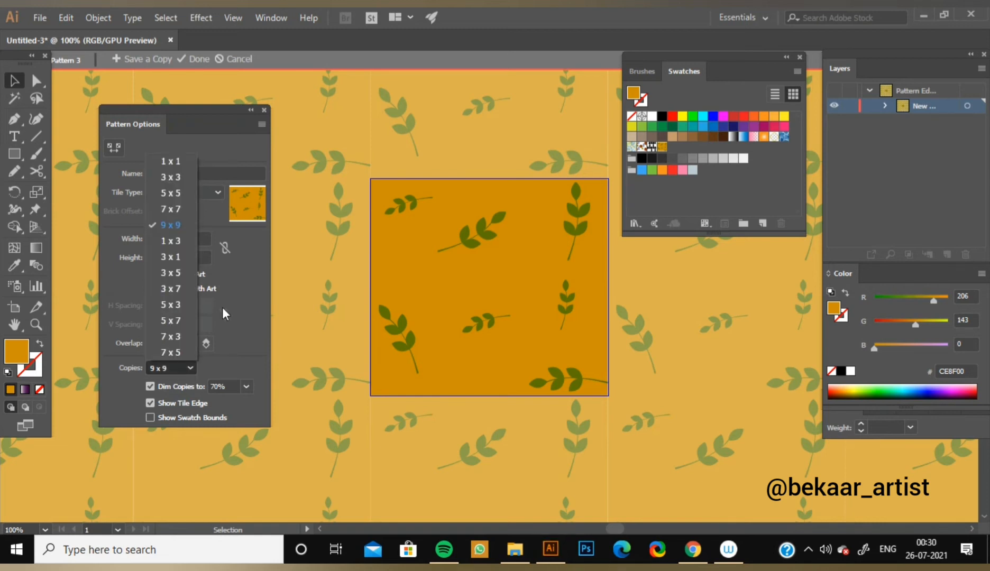
click(176, 179)
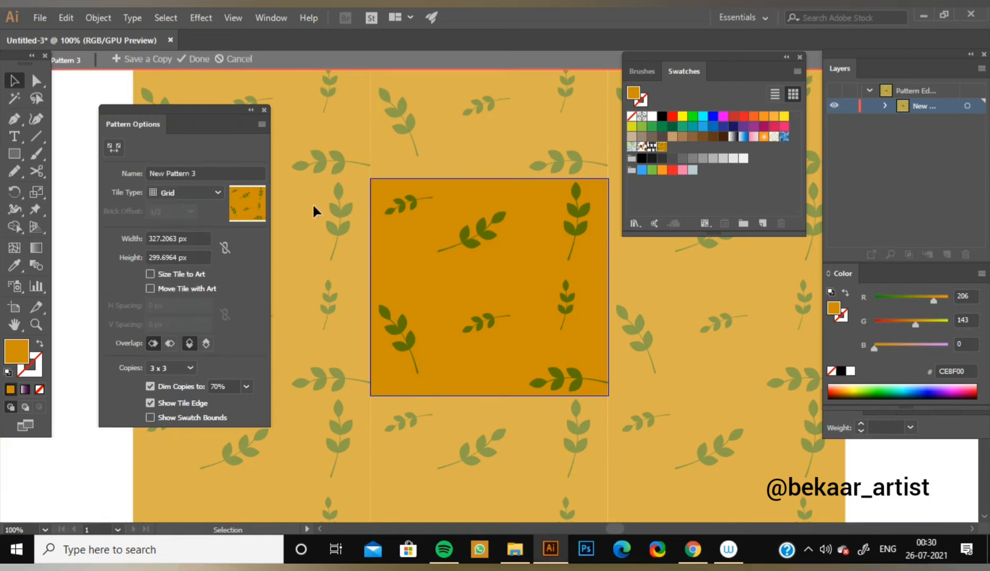
Try the Brick by Row tile type for the leaf pattern and return it to Grid.
click(208, 195)
click(213, 224)
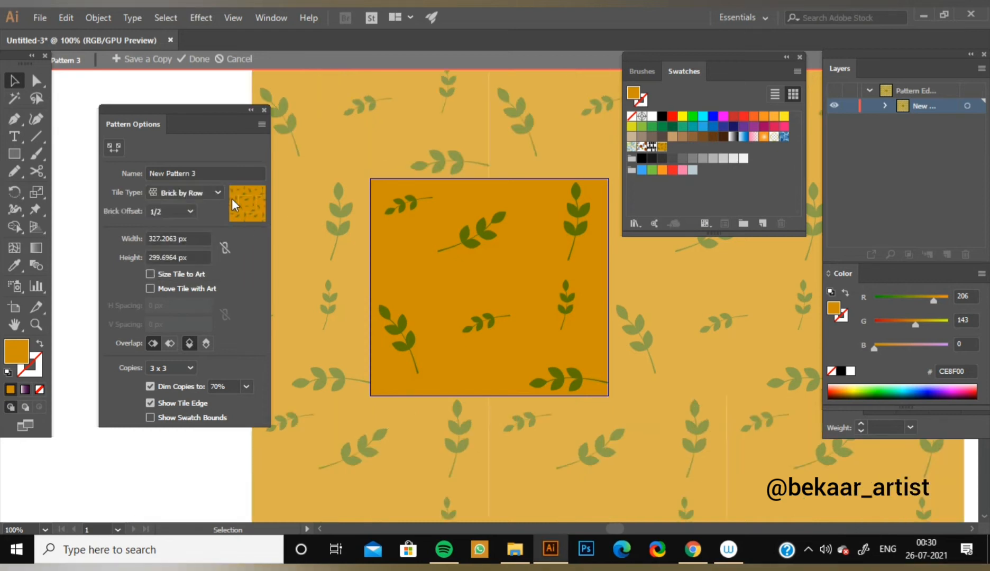
click(206, 193)
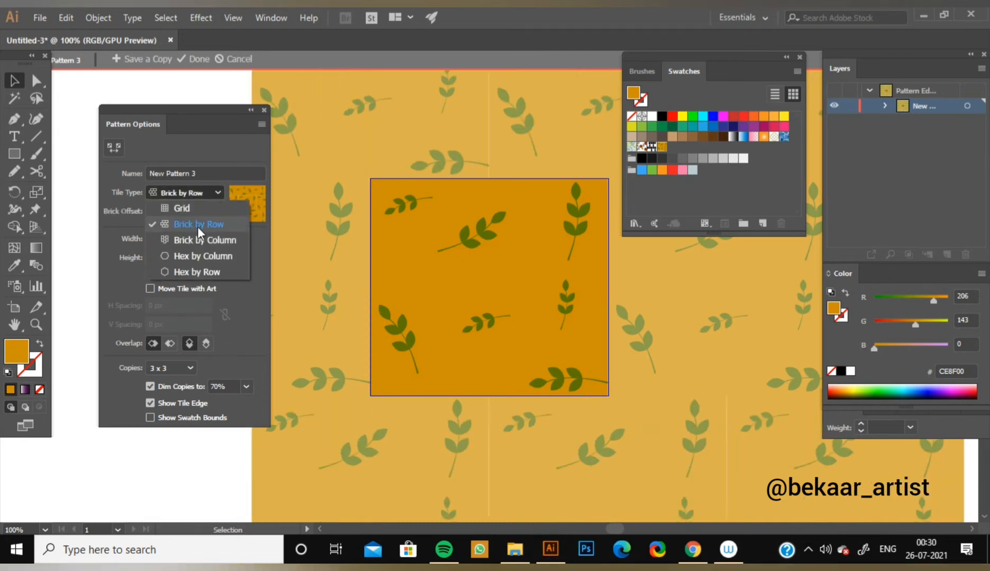
click(154, 209)
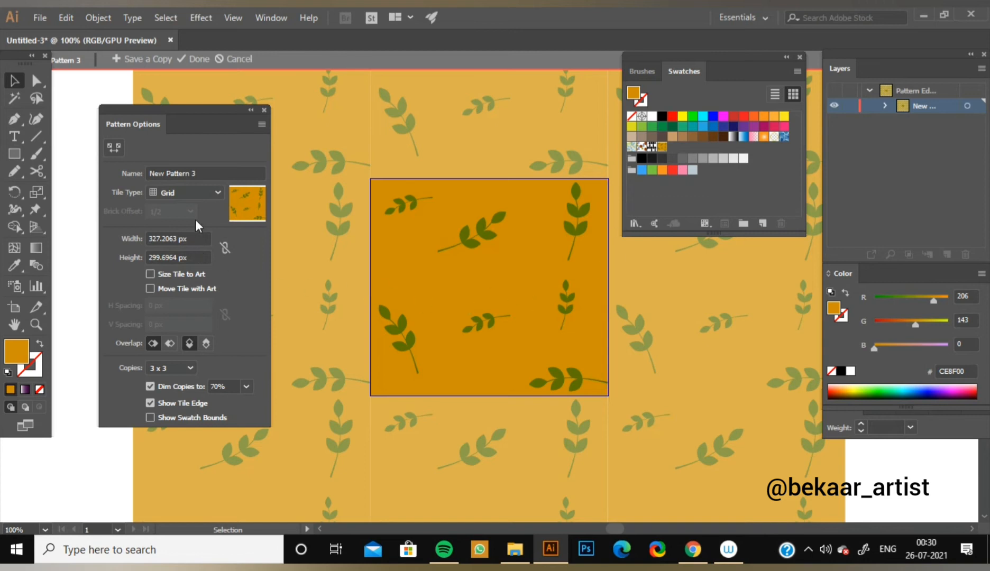
Inspect the seams between the pattern tiles, set the tile width to 327 px and finish editing the pattern.
key(ctrl+equal)
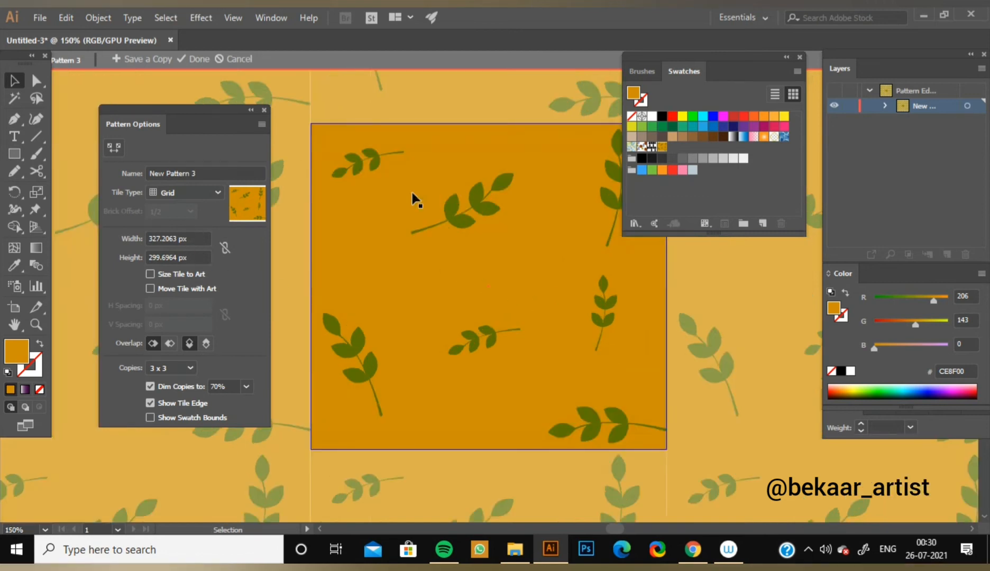
drag(330, 165, 407, 263)
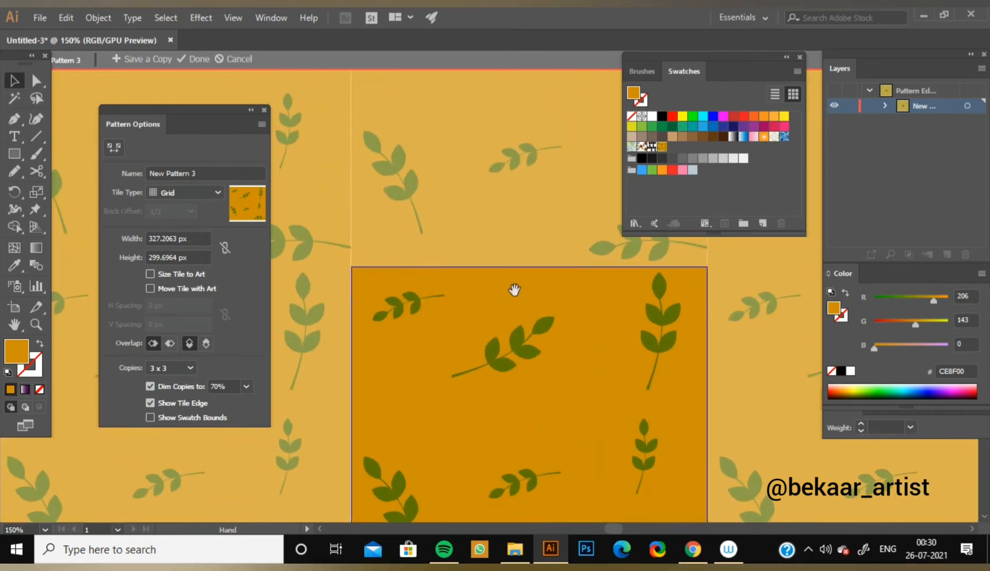
drag(514, 290, 430, 159)
drag(548, 413, 661, 239)
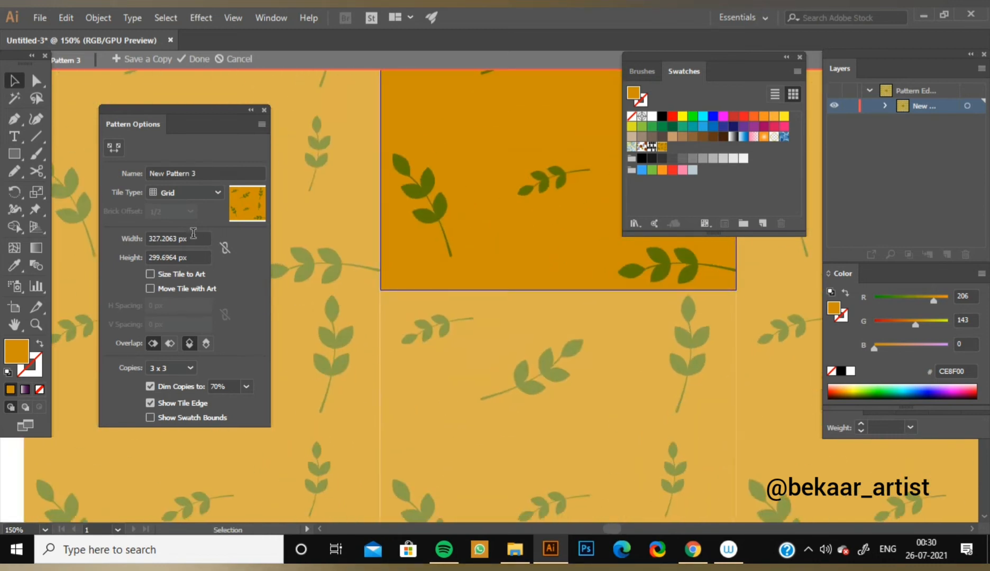
key(Down)
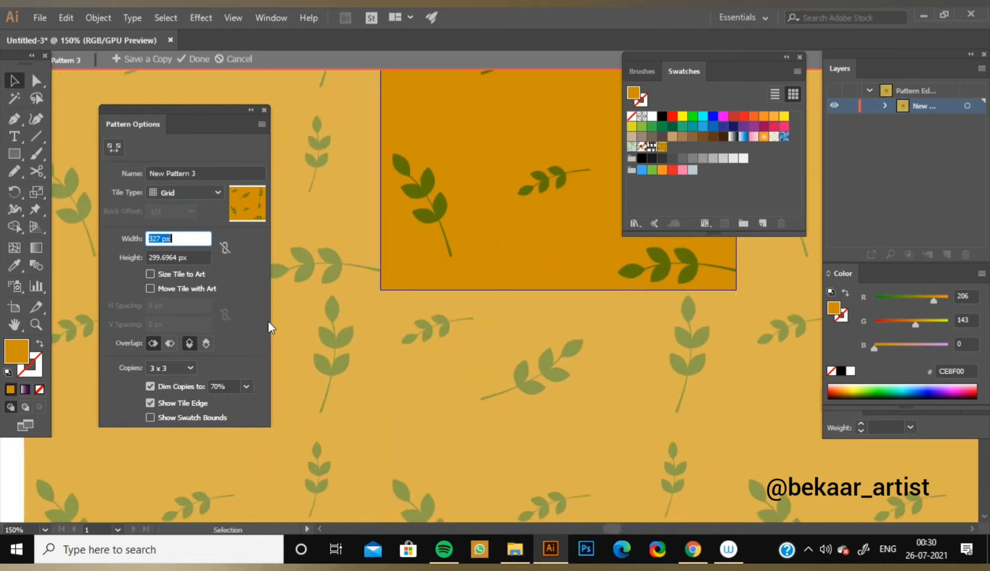
click(406, 379)
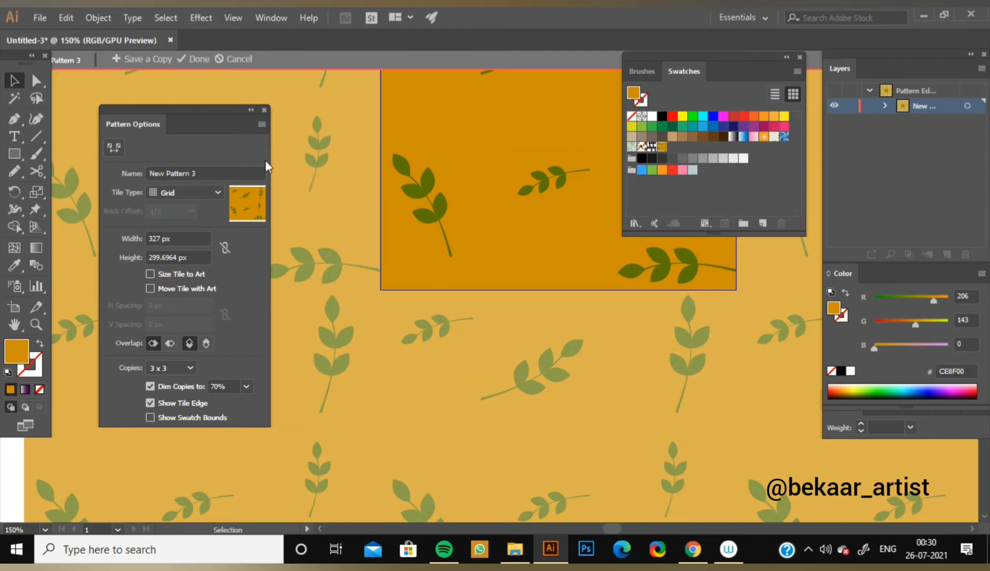
click(185, 59)
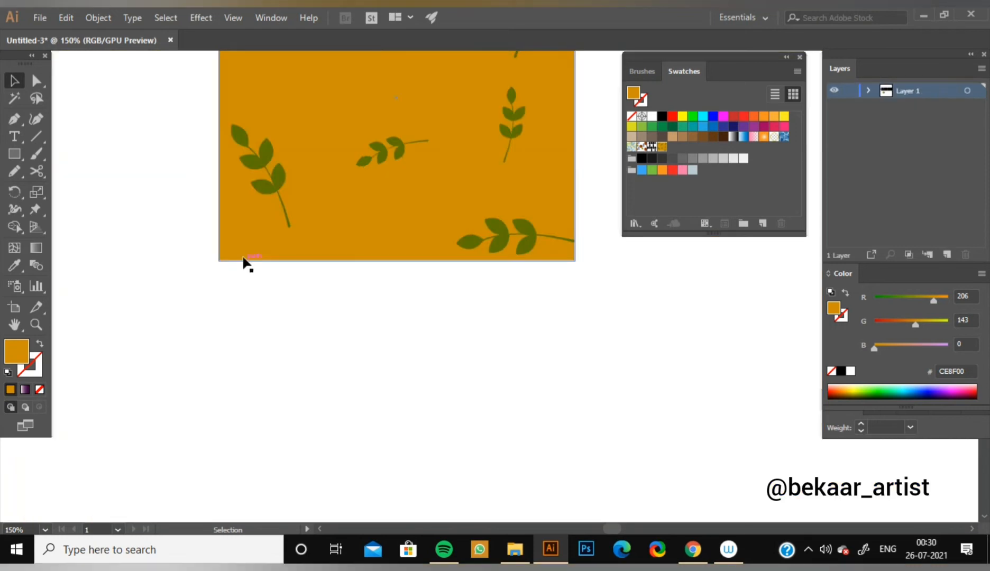
Select the orange tile with all its sprigs and move it to the artboard's left edge, below the circle-and-bar motif.
key(ctrl+minus)
key(ctrl+minus)
key(ctrl+minus)
key(ctrl+minus)
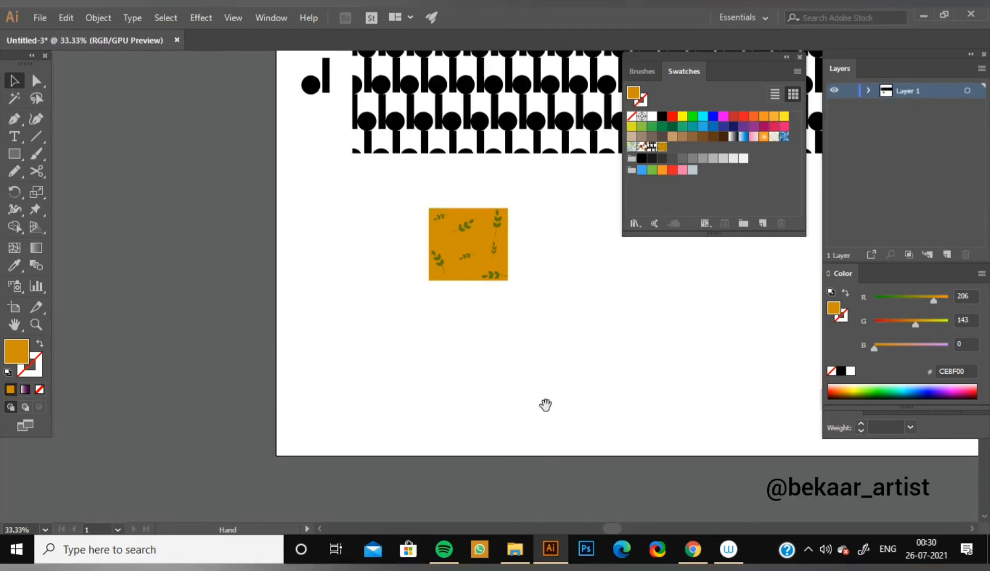
drag(546, 405, 269, 388)
drag(347, 413, 469, 373)
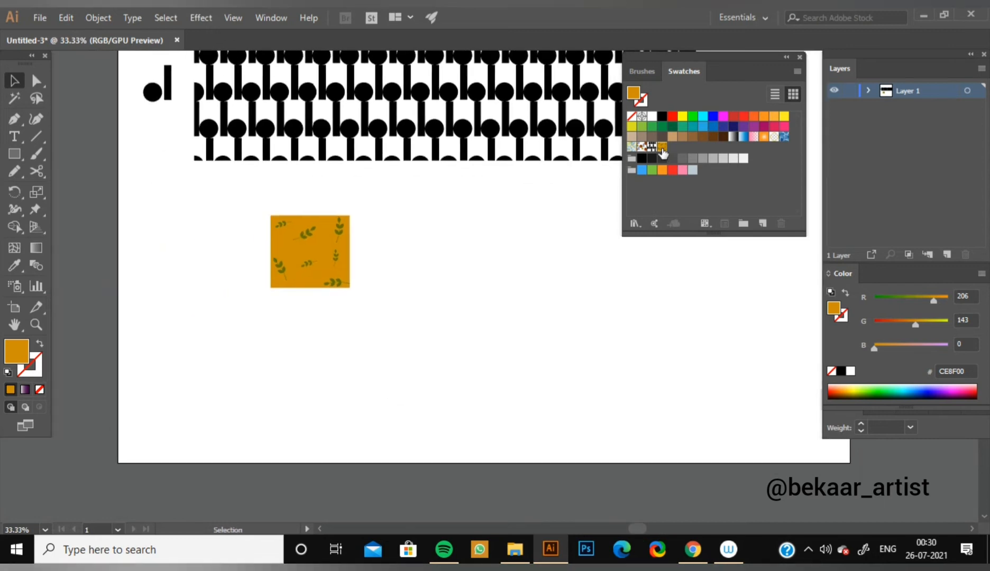
drag(237, 207, 406, 334)
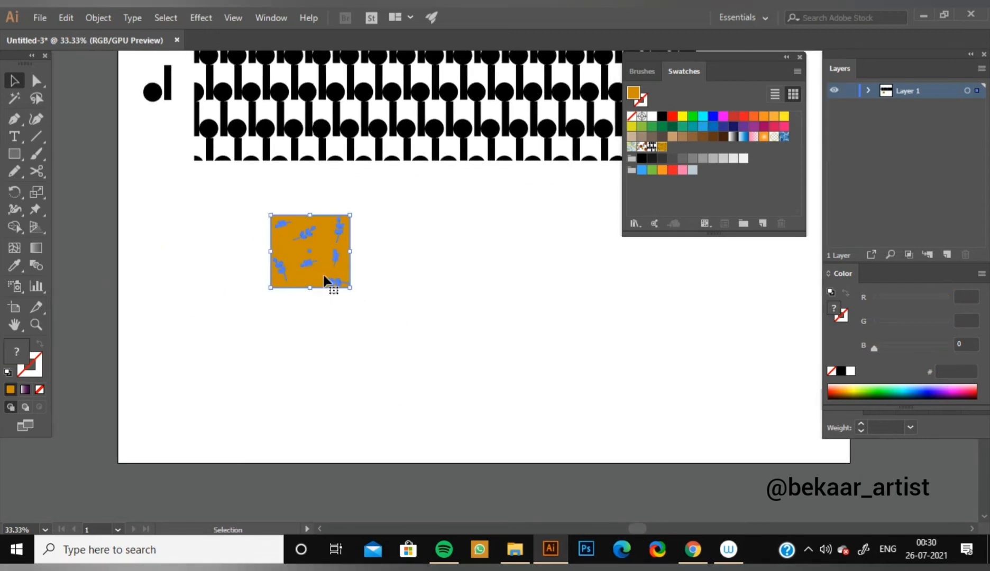
drag(322, 274, 172, 312)
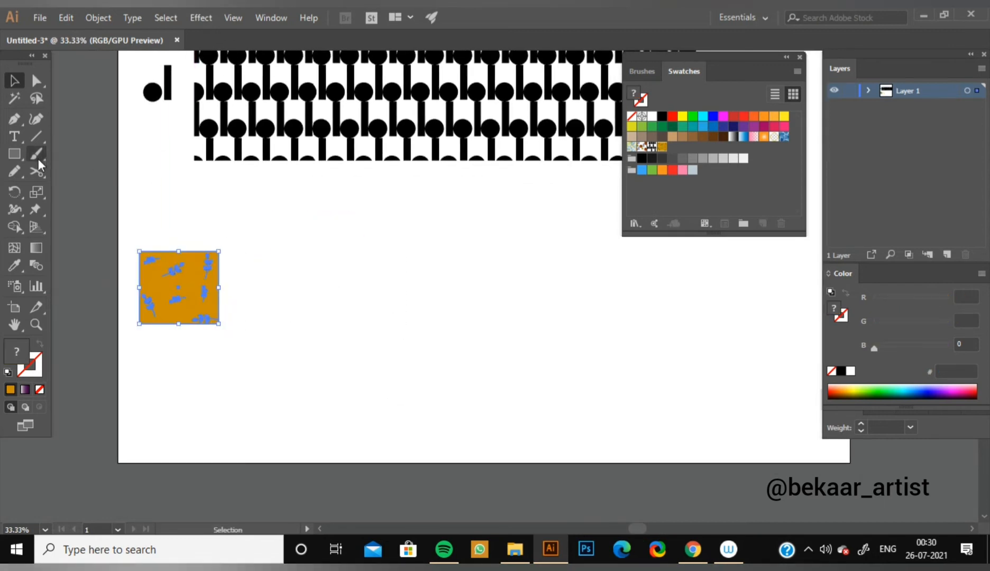
Draw a large rectangle beside the orange tile, nearly to the artboard's right edge, and fill it with the leaf pattern swatch.
drag(25, 148, 88, 153)
drag(238, 216, 842, 445)
click(662, 147)
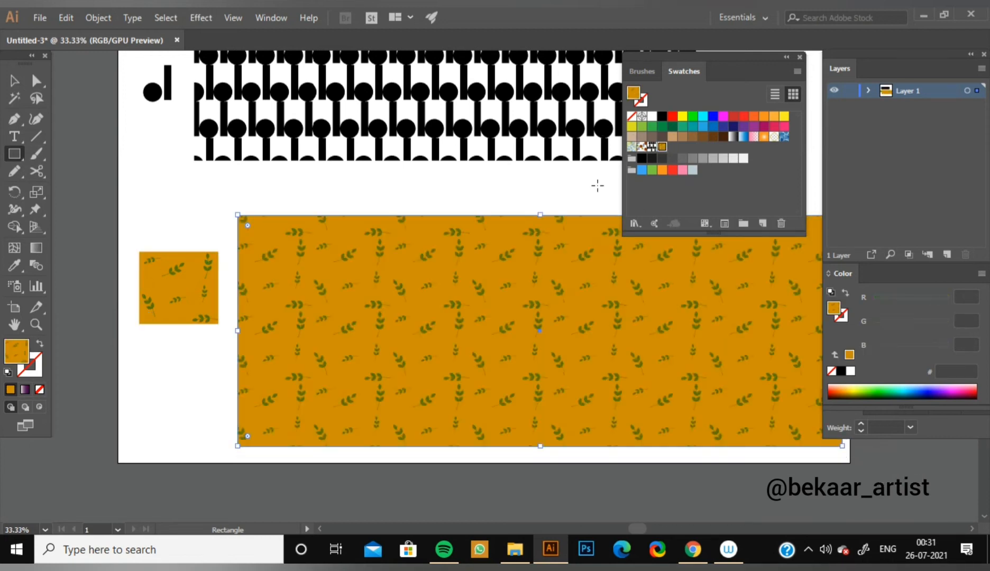
click(15, 80)
click(167, 213)
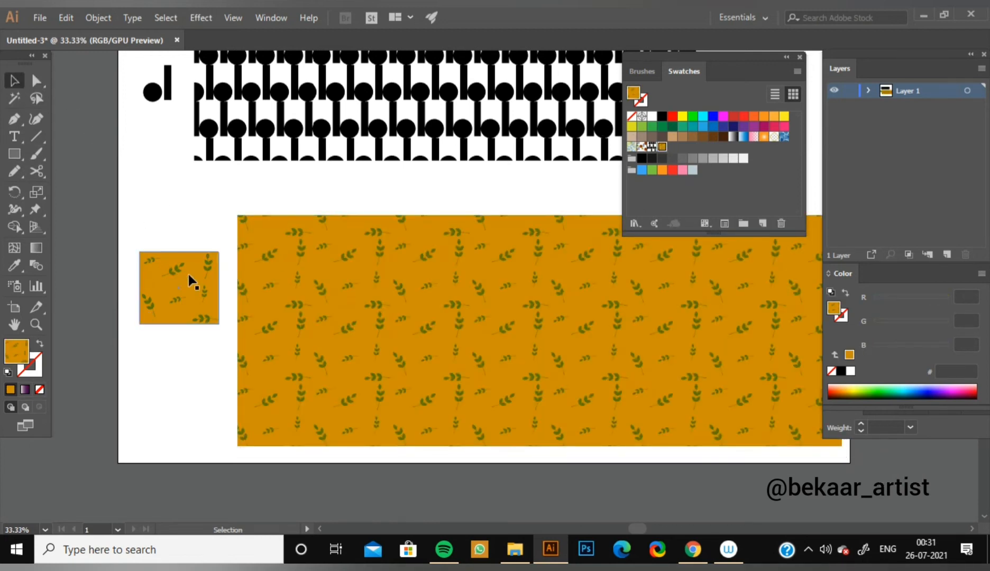
Examine the leaf pattern fill up close for how the sprigs repeat across the tiles.
key(ctrl+plus)
key(ctrl+plus)
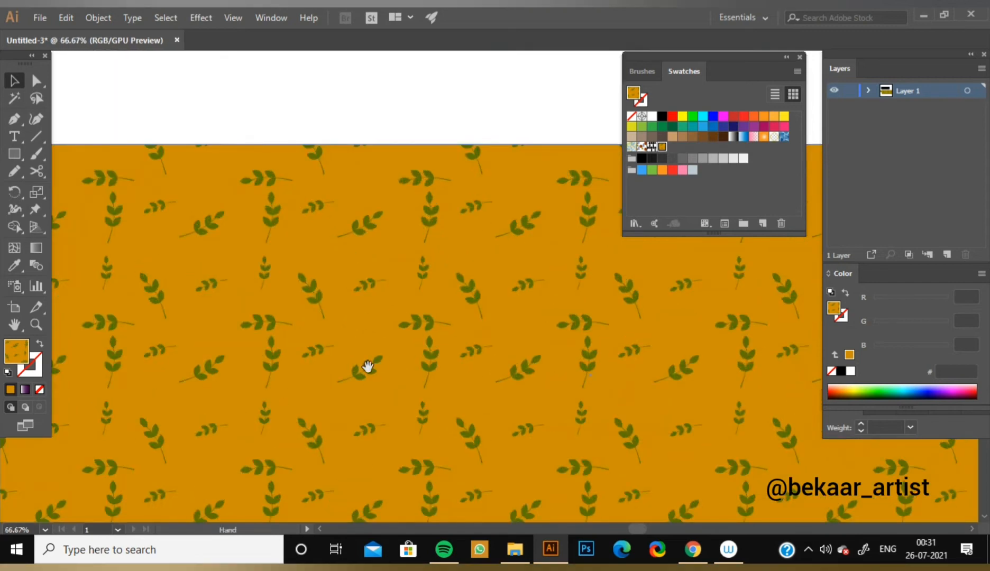
drag(367, 369, 379, 345)
key(ctrl+plus)
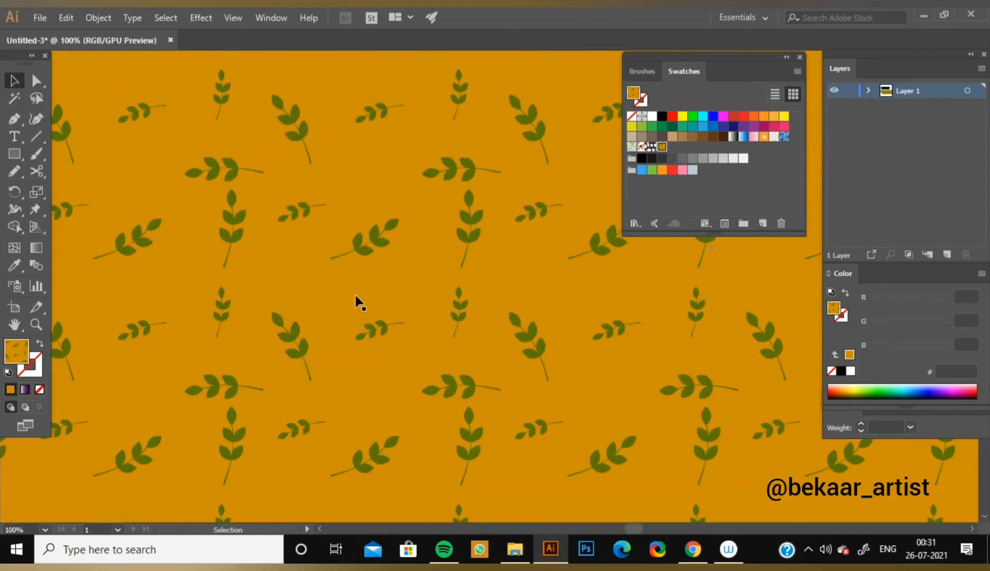
drag(303, 247, 582, 284)
drag(465, 227, 393, 245)
drag(574, 313, 349, 144)
key(ctrl+minus)
key(ctrl+minus)
key(ctrl+minus)
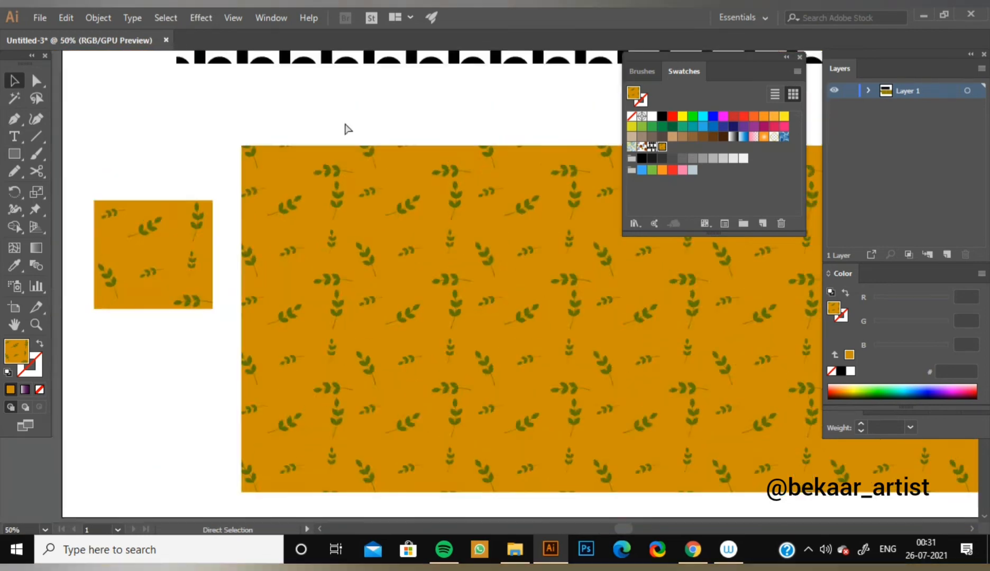
key(ctrl+minus)
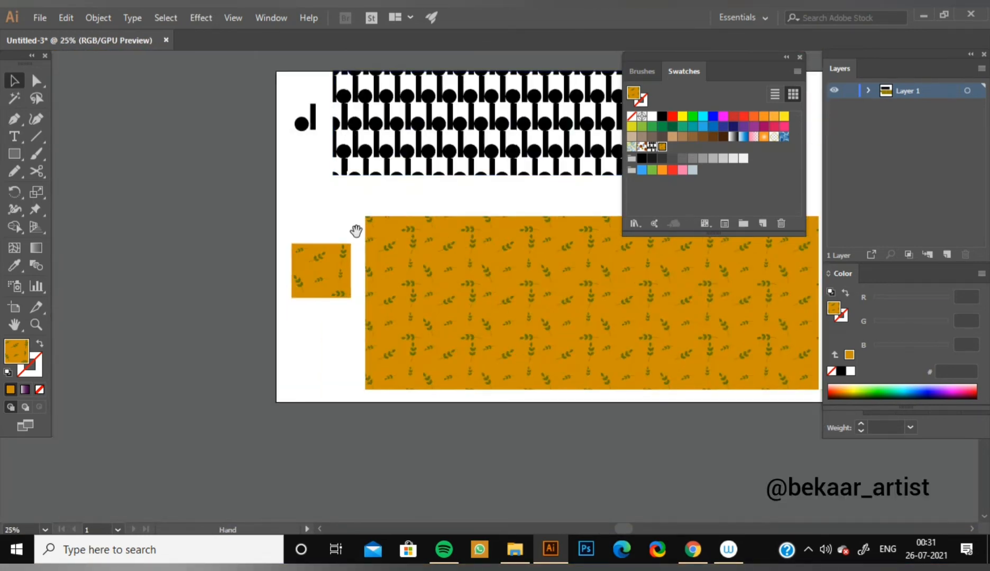
Reposition the black-and-white pattern rectangle at the artboard's upper part and nudge the leaf-pattern rectangle below it.
drag(356, 228, 272, 249)
drag(308, 142, 312, 115)
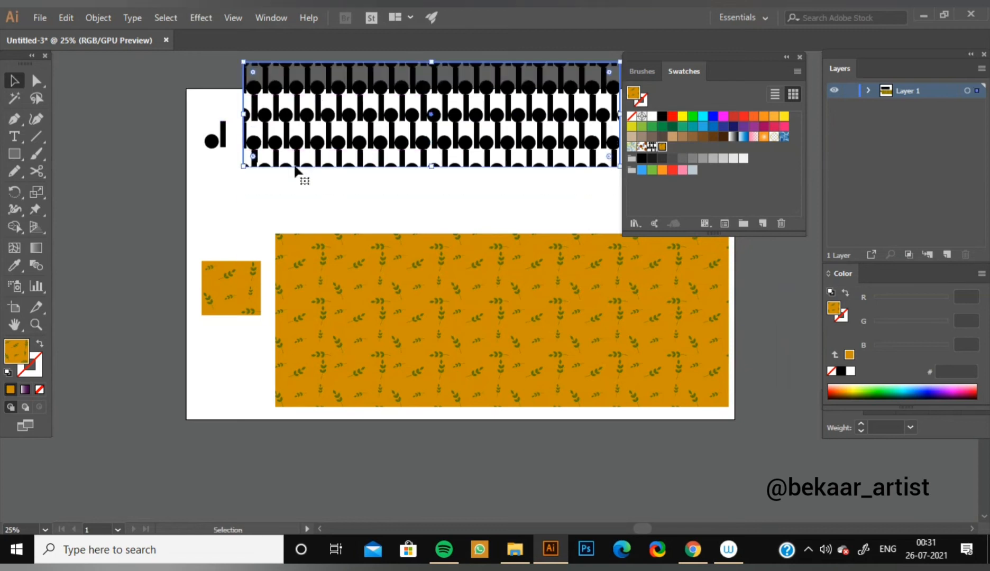
drag(443, 123, 447, 150)
click(222, 214)
drag(466, 255, 443, 185)
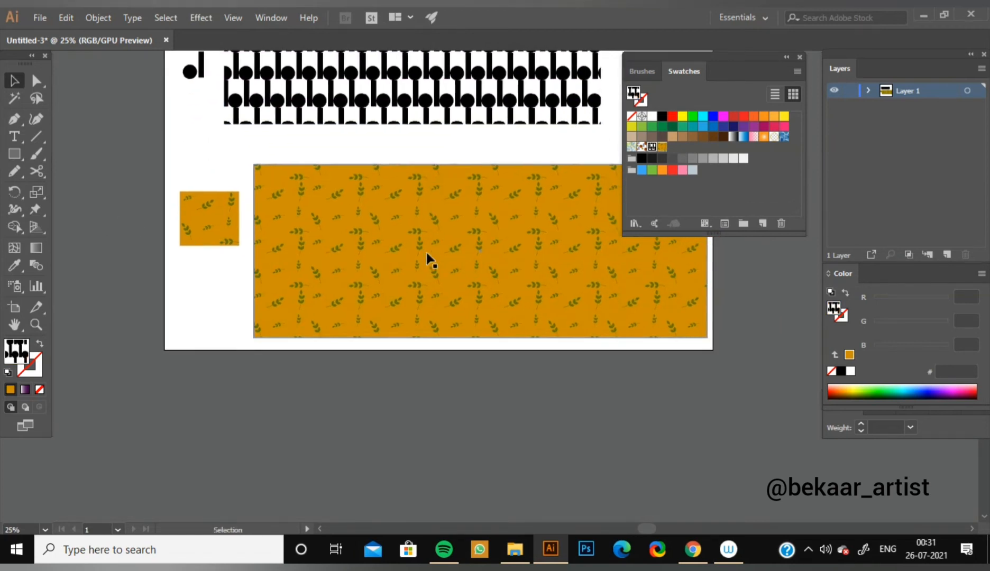
drag(427, 258, 433, 278)
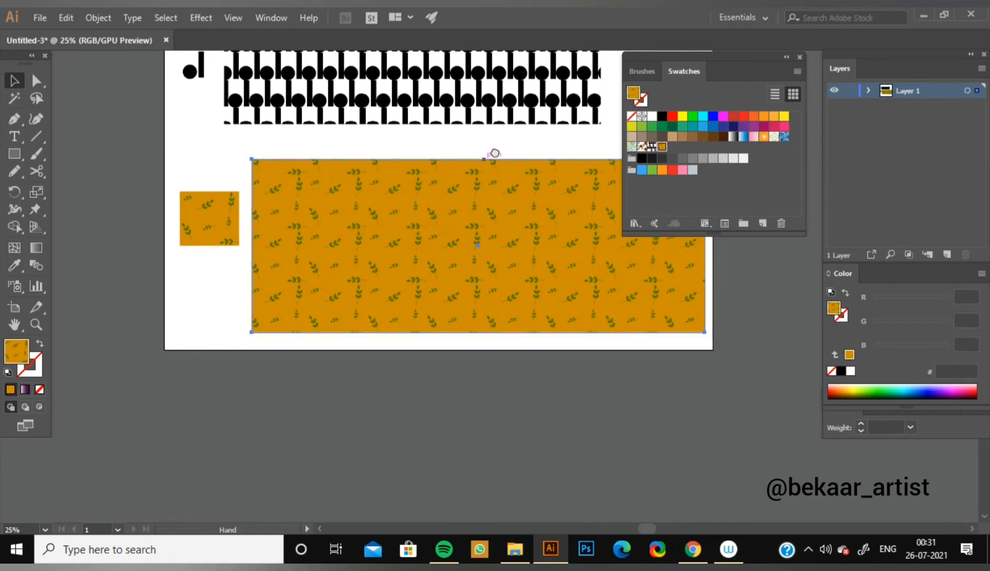
scroll(487, 159, up, 4)
drag(428, 150, 447, 166)
drag(730, 52, 746, 50)
drag(506, 100, 467, 93)
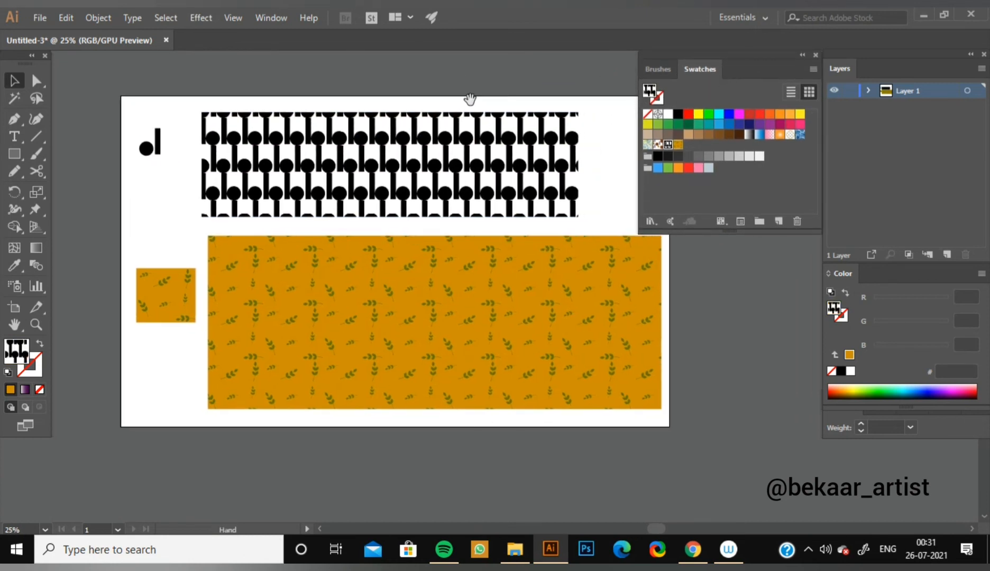
Lock Layer 1, add a new layer above it and hide Layer 1.
click(849, 91)
click(948, 256)
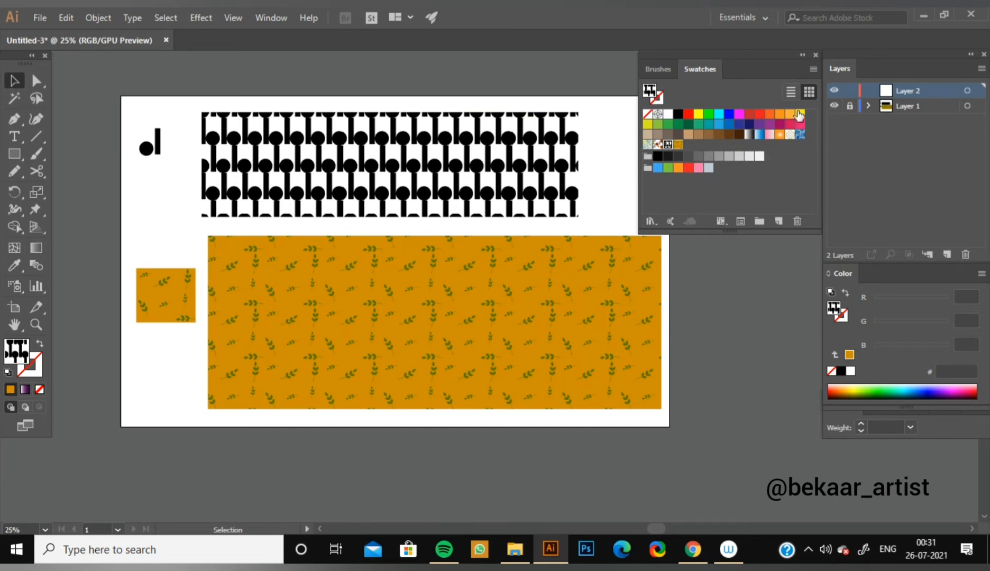
click(834, 106)
Place the fashion figure image from the desktop onto the empty artboard in Layer 2.
key(ctrl+plus)
key(space)
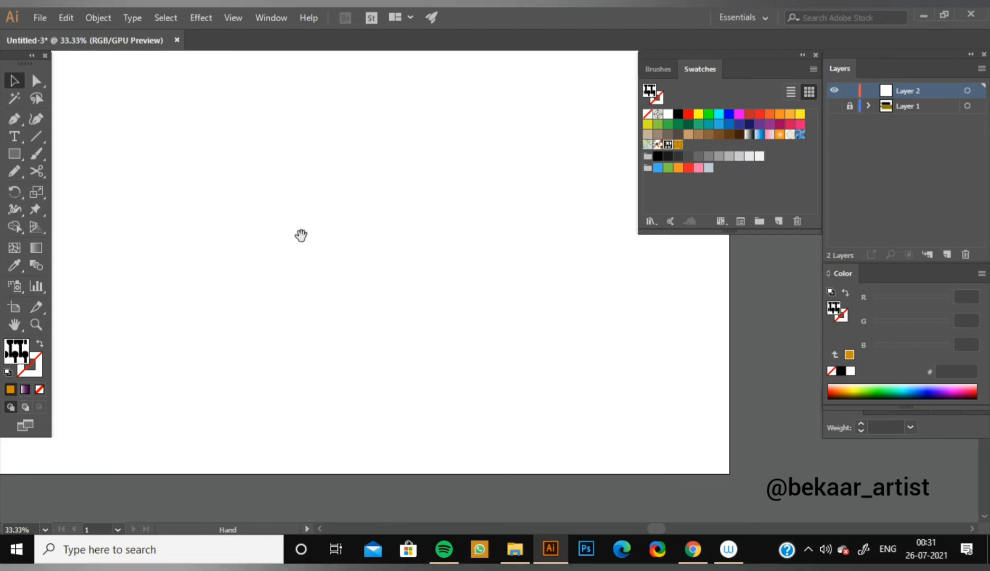
drag(301, 236, 358, 320)
key(ctrl+plus)
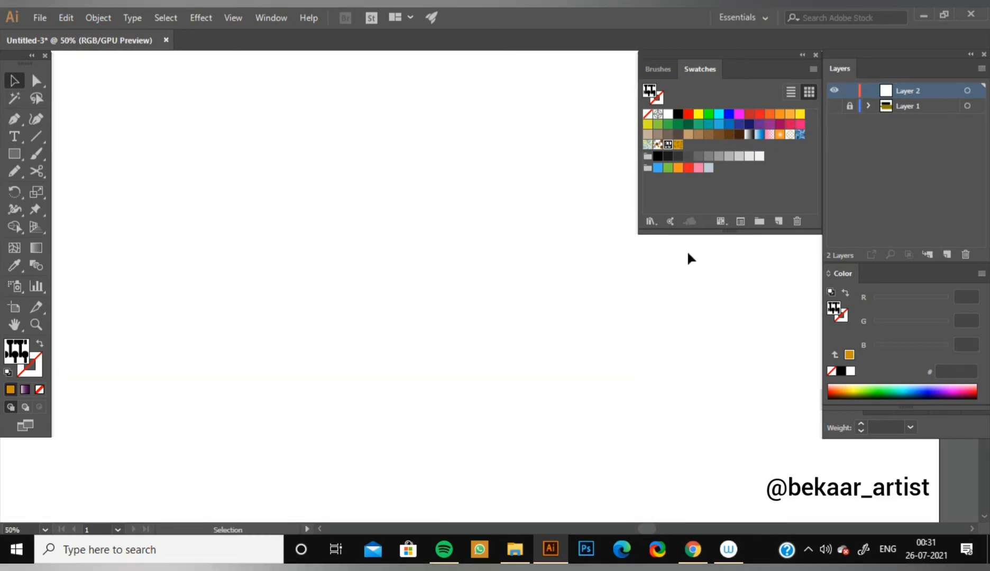
click(923, 13)
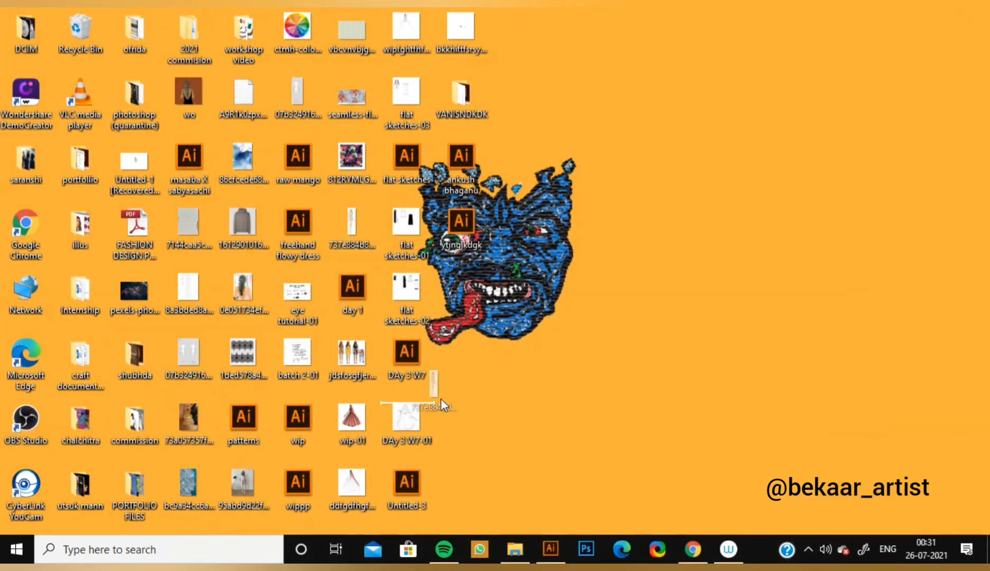
click(514, 549)
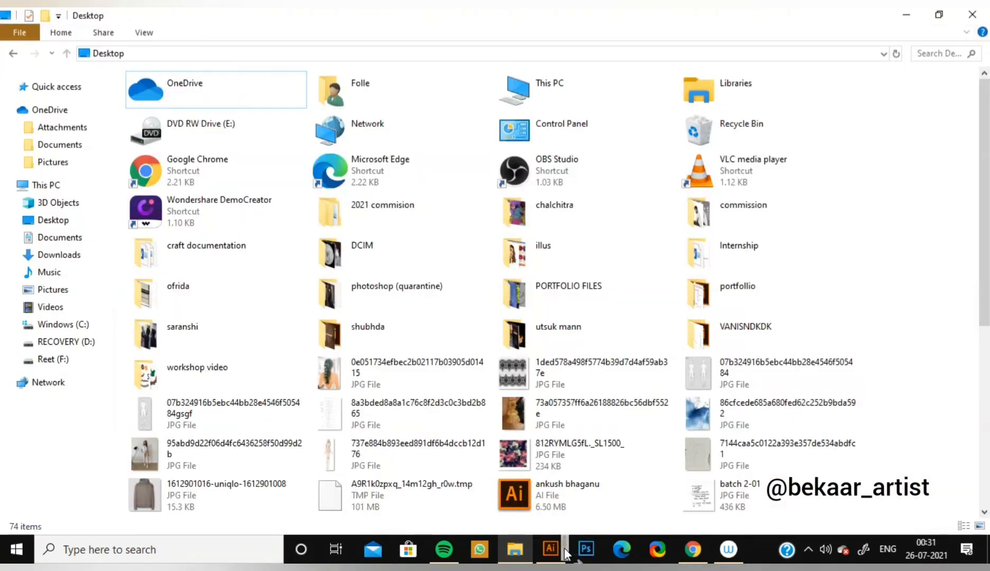
drag(565, 554, 434, 330)
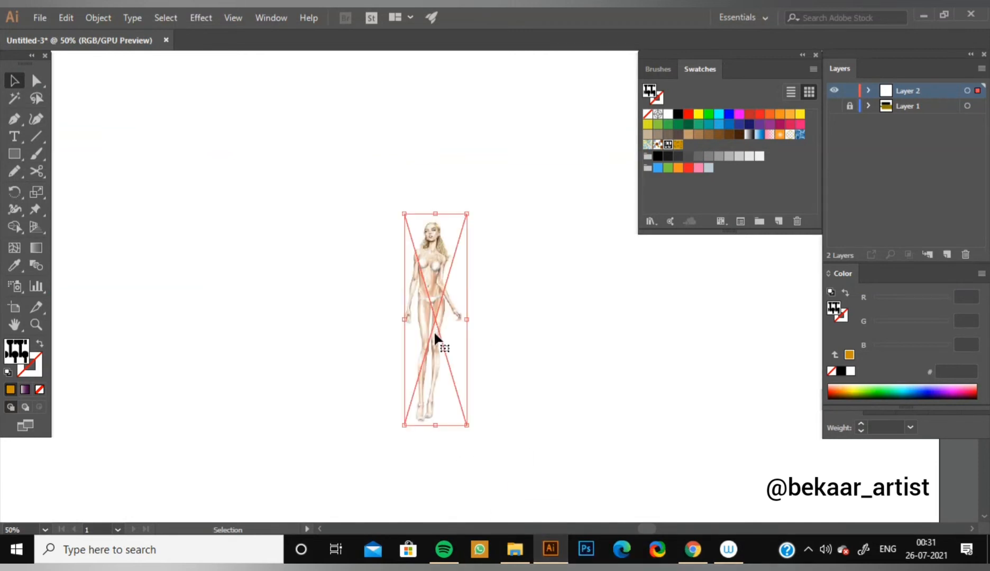
Move the fashion figure towards the artboard's upper left and enlarge it to nearly the full artboard height.
click(561, 244)
key(ctrl+minus)
key(ctrl+minus)
key(ctrl+minus)
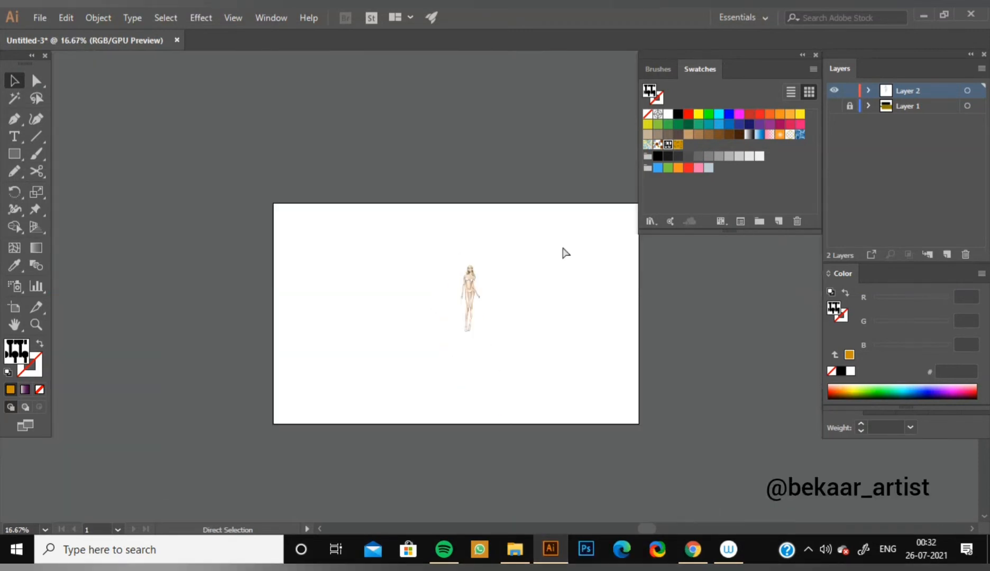
drag(476, 304, 403, 245)
drag(404, 274, 526, 426)
click(530, 366)
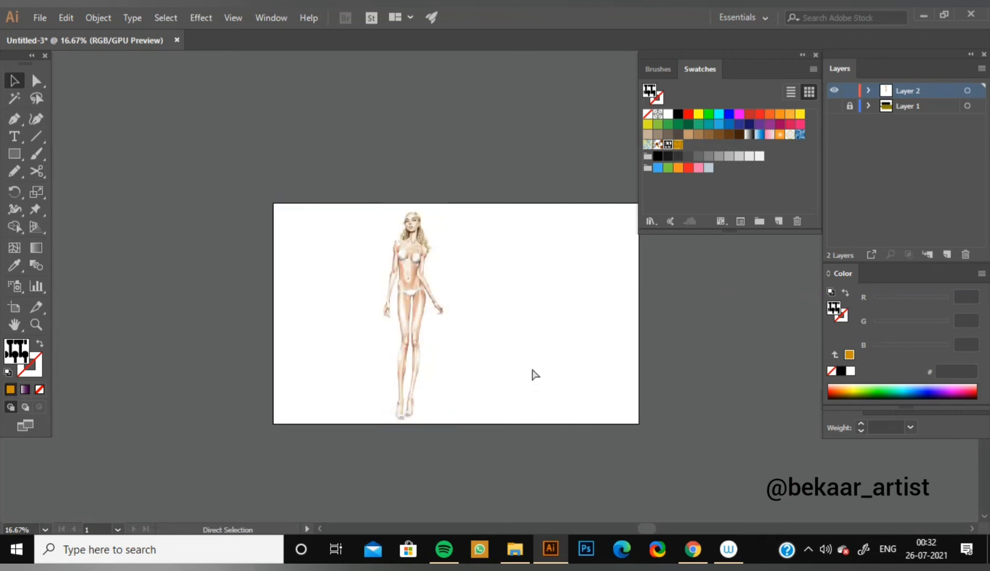
Select the fashion figure image and lock it as a tracing base.
key(ctrl+plus)
key(ctrl+plus)
key(ctrl+plus)
drag(359, 276, 482, 295)
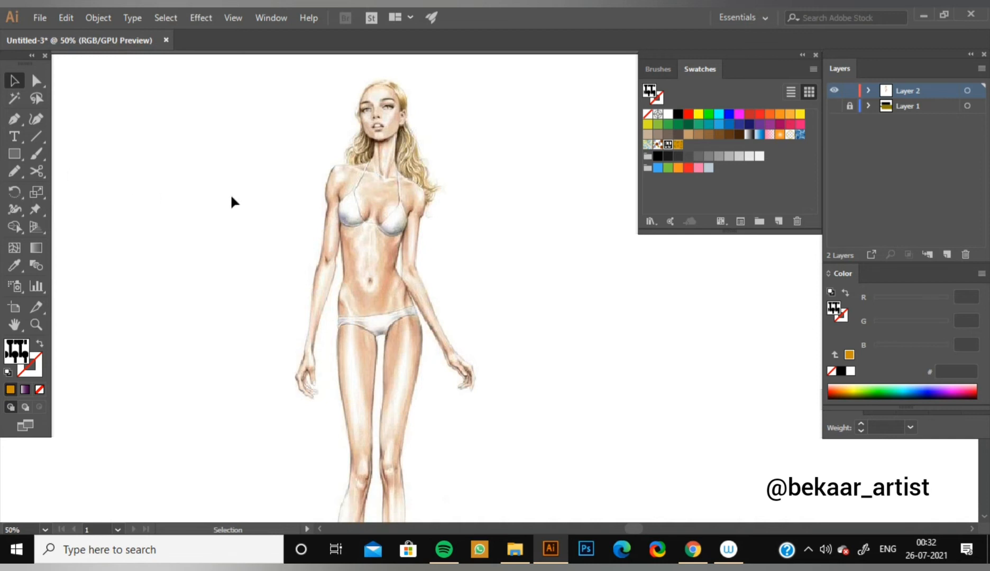
click(331, 194)
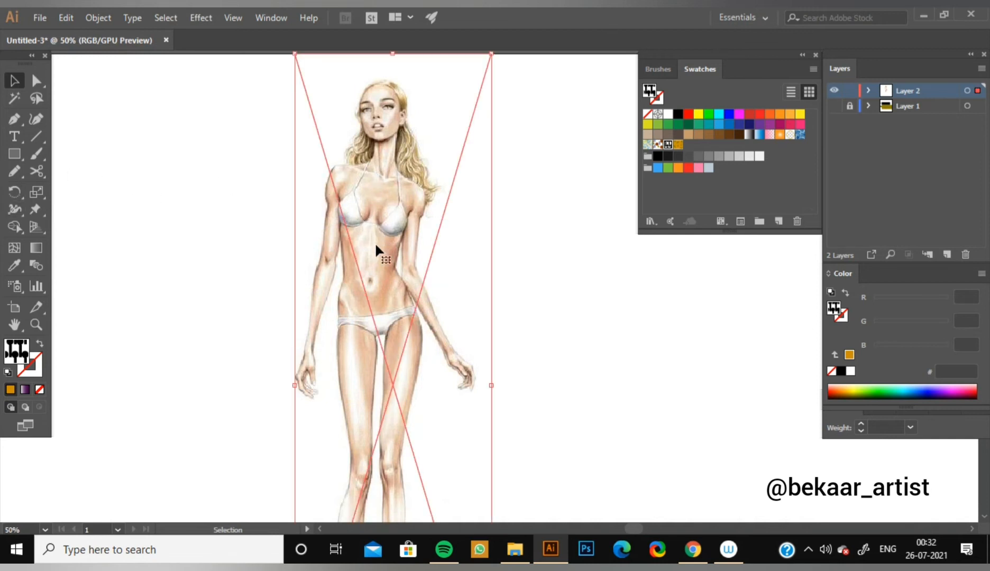
key(a)
key(ctrl+2)
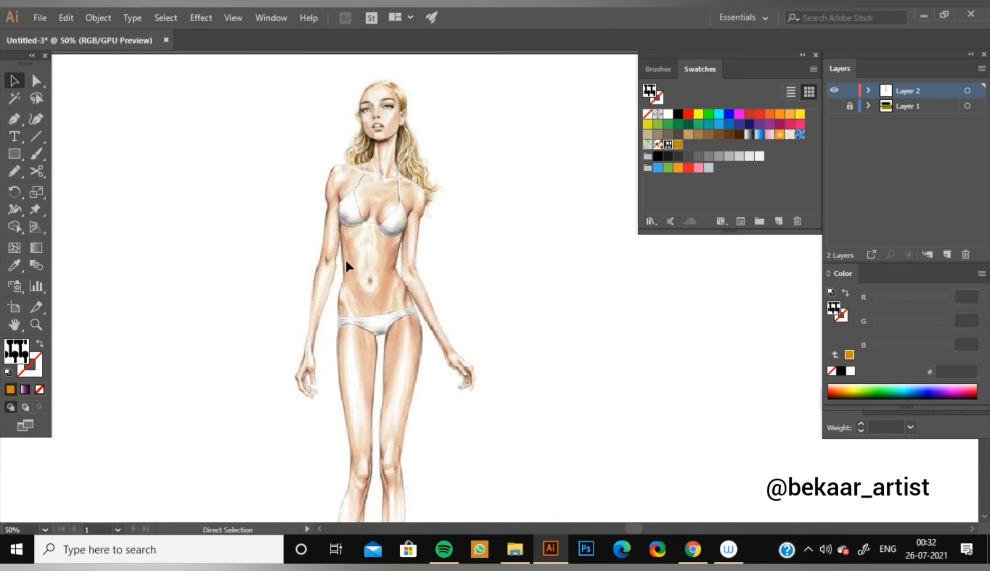
Set up the Pen tool with a black stroke and no fill.
click(14, 122)
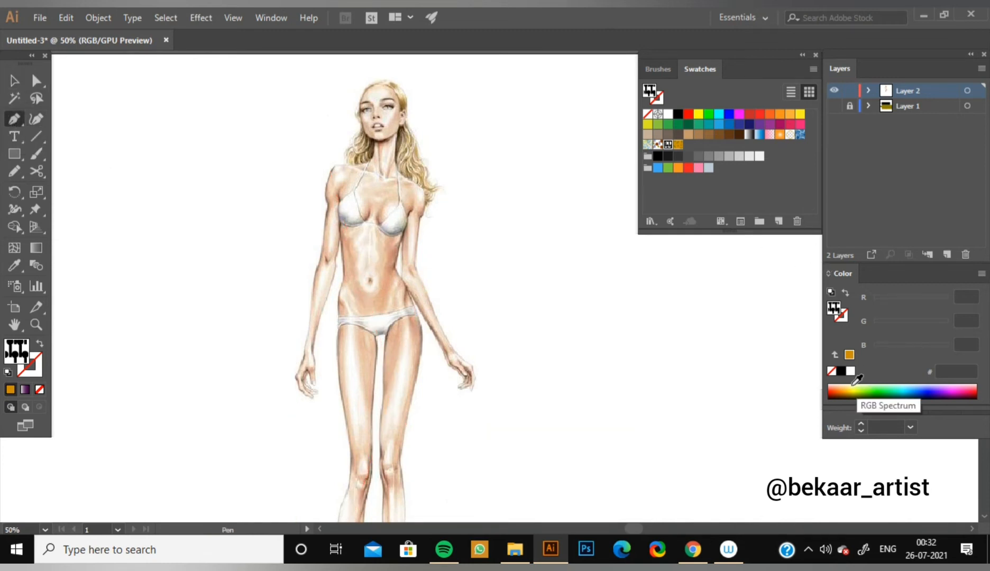
click(841, 371)
click(41, 344)
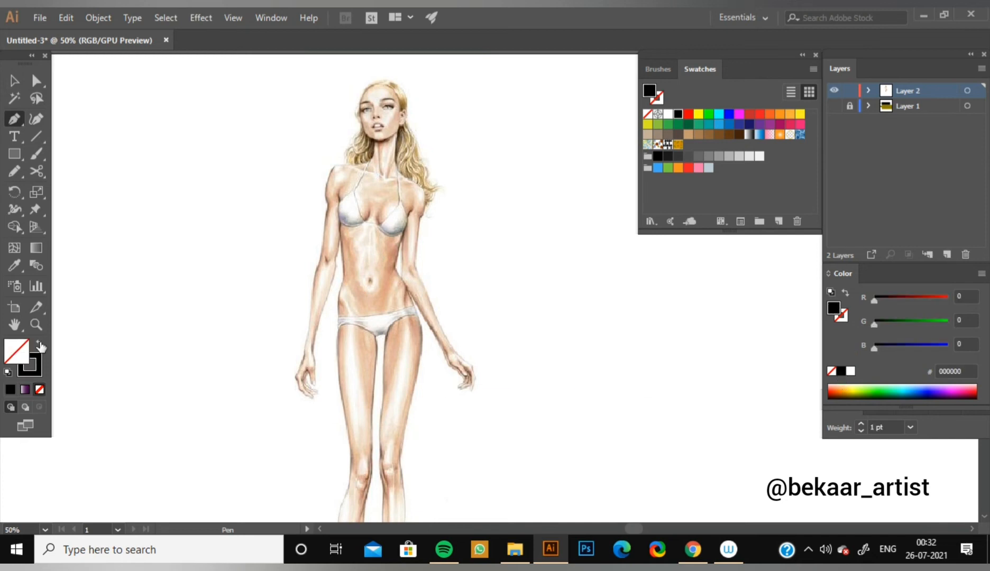
Start the dress outline with a sleeve hem across the figure's left-hand upper arm and a short segment up to the underarm.
key(ctrl+=)
key(ctrl+=)
key(space)
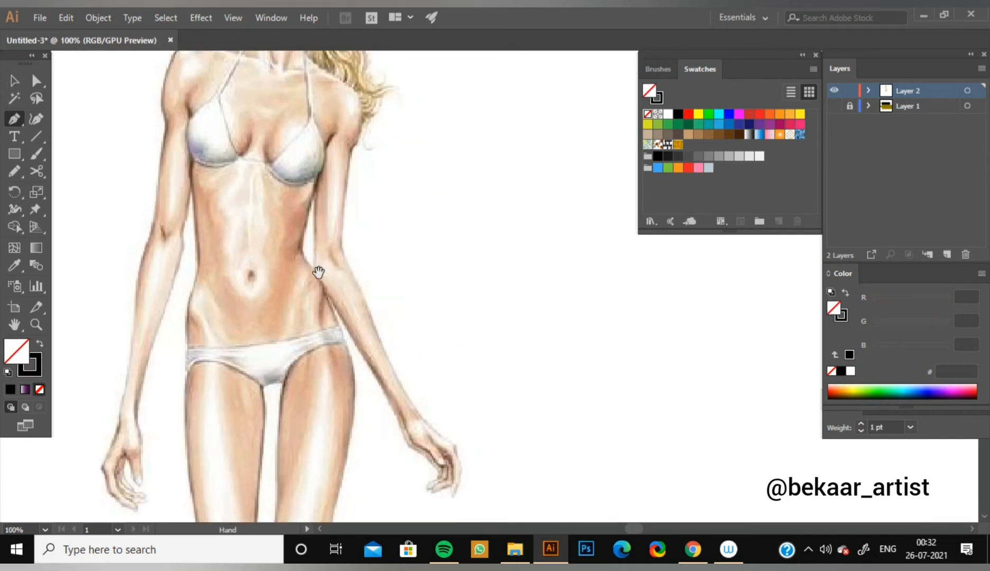
drag(318, 272, 405, 363)
drag(430, 296, 459, 293)
drag(255, 273, 258, 275)
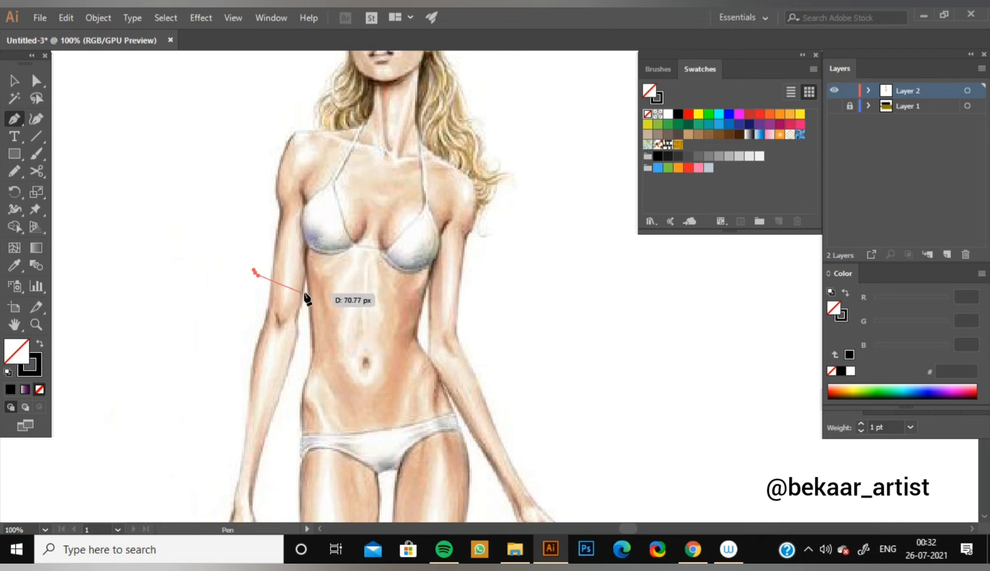
click(302, 289)
click(306, 250)
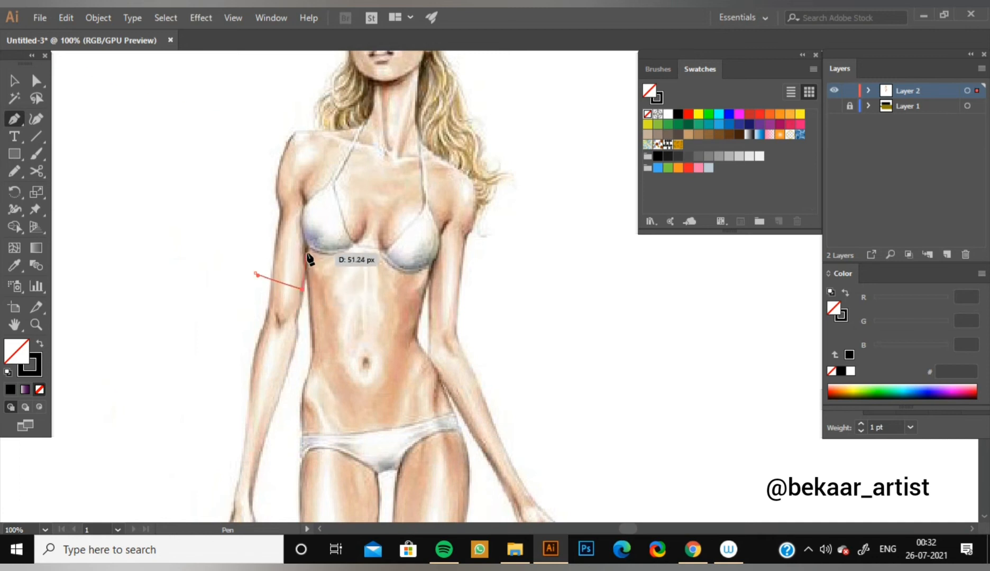
Continue the dress outline in a curve down the figure's left-hand side to mid-thigh and straight across as the hem.
key(space)
drag(319, 366, 356, 195)
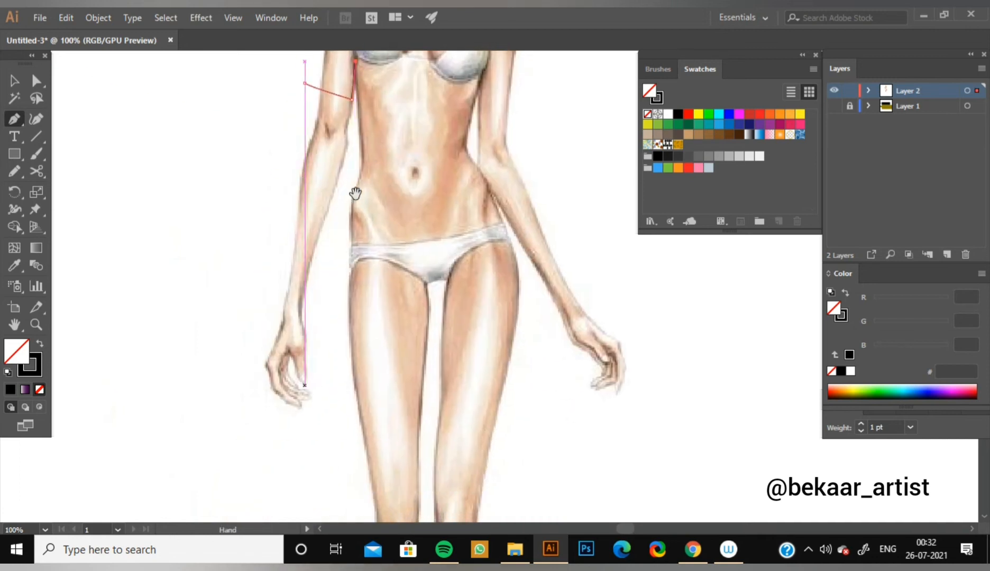
drag(342, 233, 337, 282)
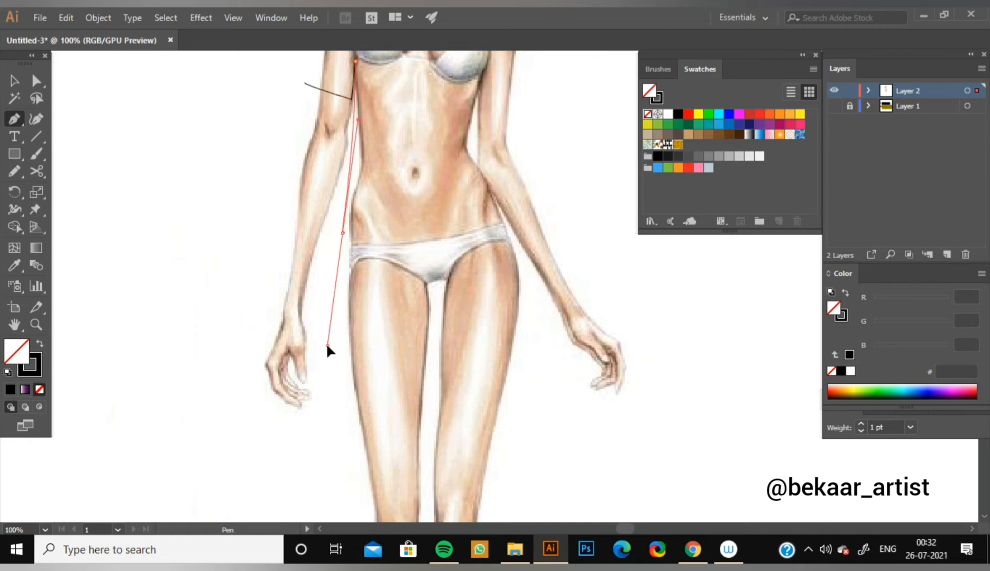
drag(330, 348, 336, 423)
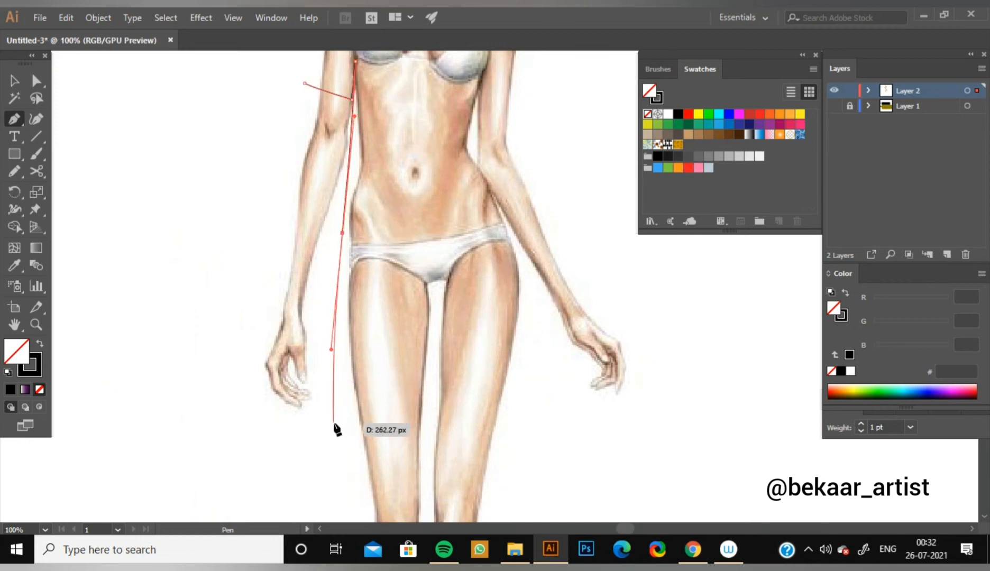
click(333, 423)
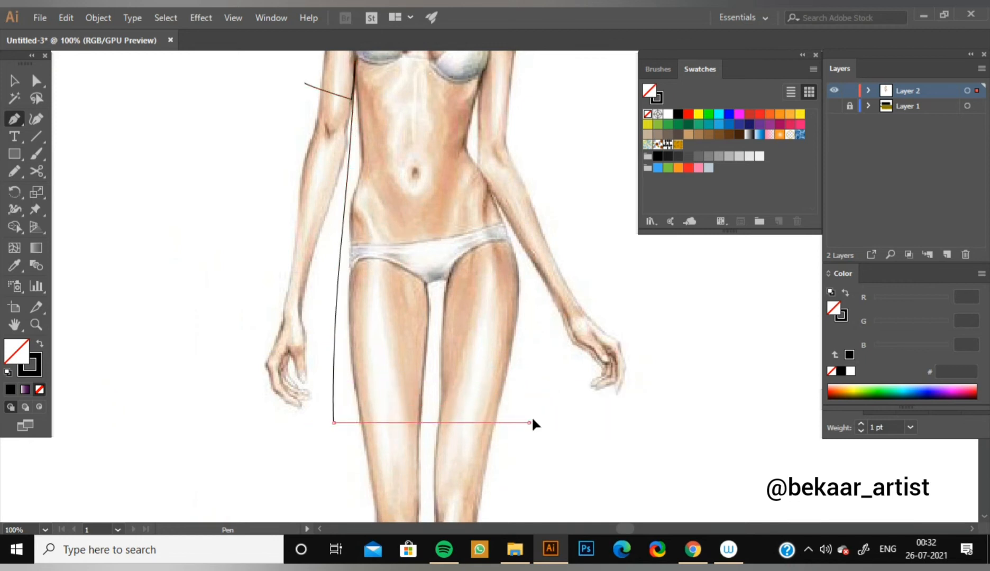
drag(529, 423, 540, 422)
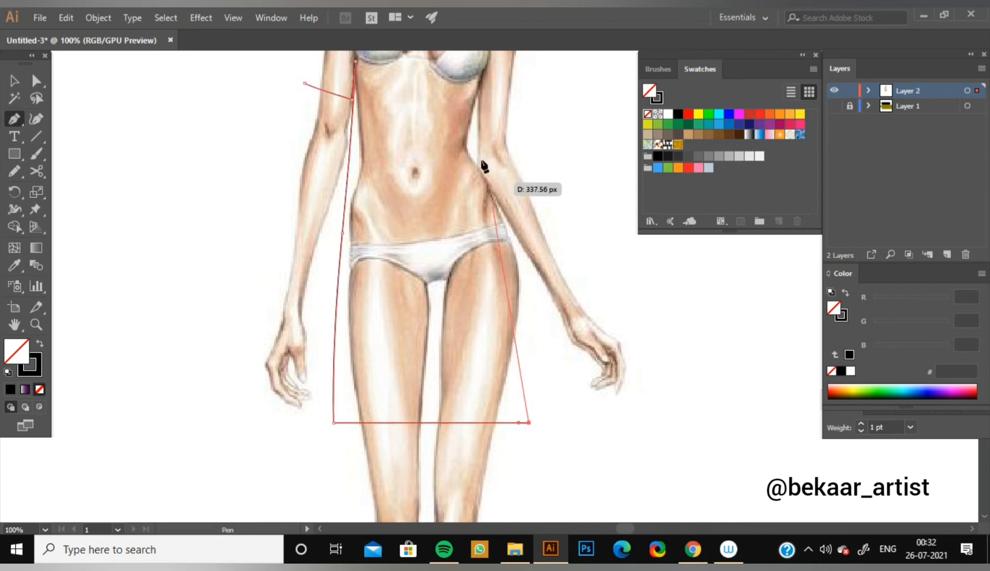
Undo the last hem point, redraw the hem straight across, and curve the dress outline up the figure's right-hand side to the hip.
key(ctrl)
key(ctrl+z)
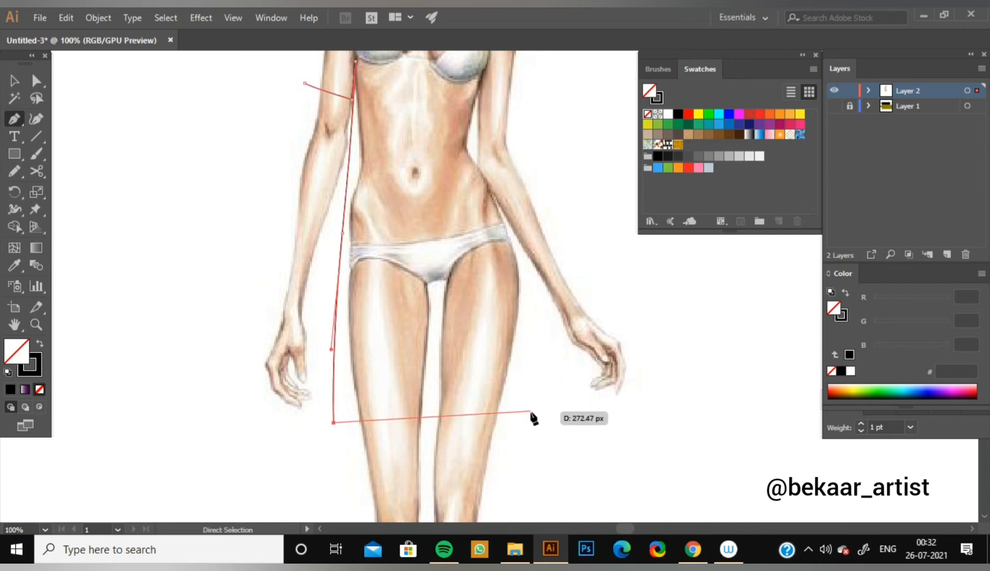
drag(522, 418, 597, 428)
drag(522, 418, 502, 212)
drag(465, 146, 454, 108)
key(space)
drag(495, 192, 509, 329)
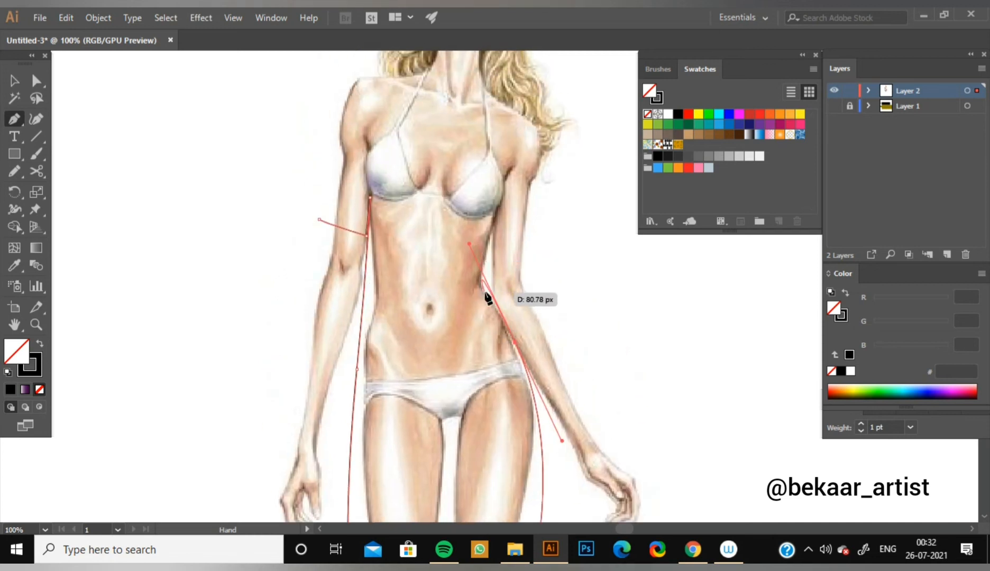
Continue the dress outline from the right-hand hip along the waist up to the underarm.
click(514, 342)
drag(489, 282, 486, 256)
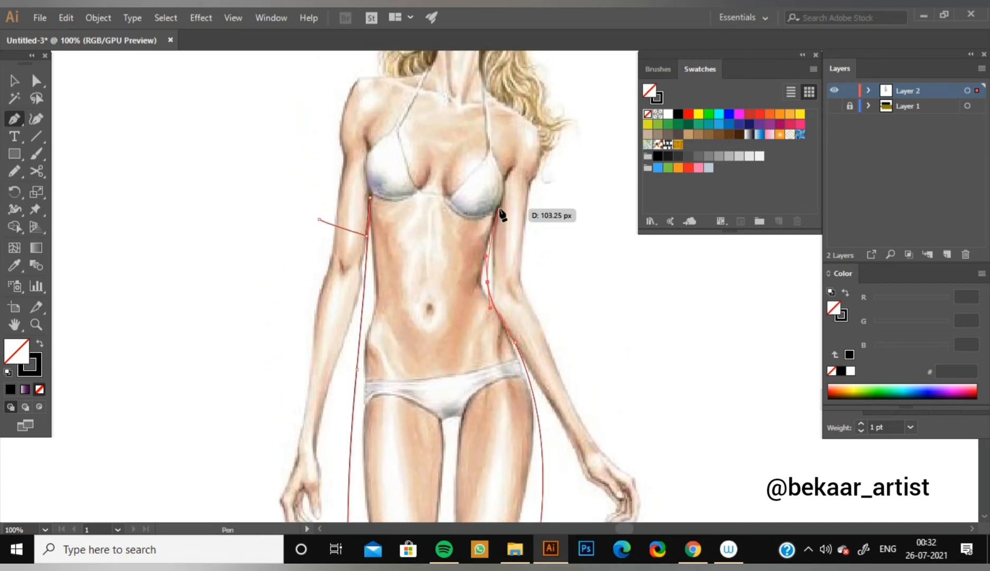
click(499, 210)
scroll(507, 219, up, 3)
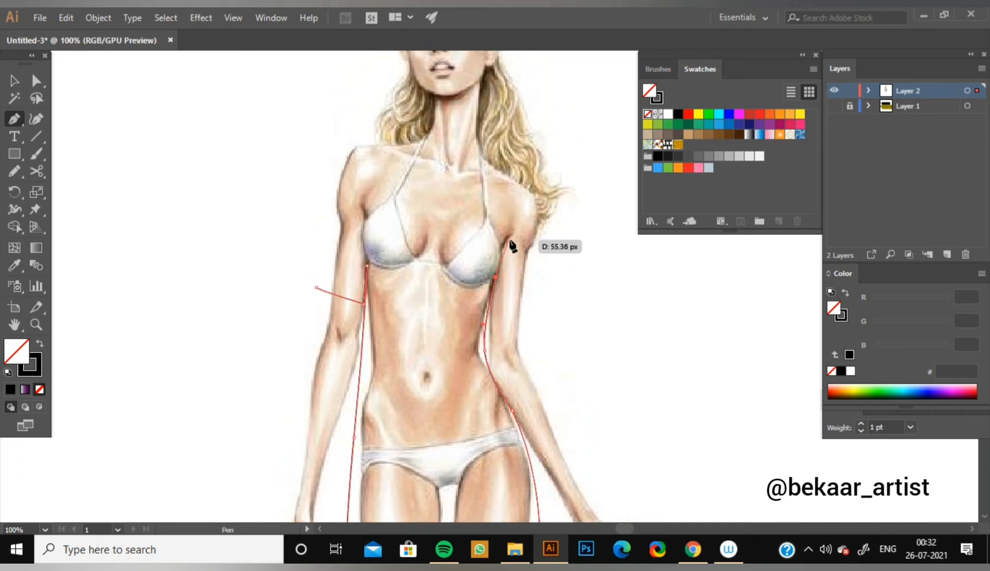
click(509, 239)
ctrl+click(489, 197)
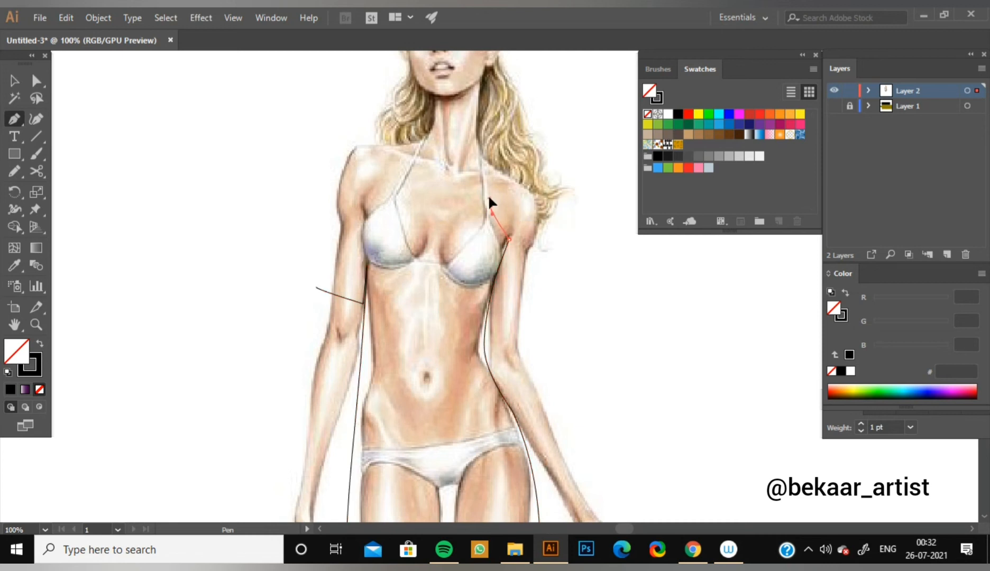
drag(491, 184, 500, 174)
click(492, 165)
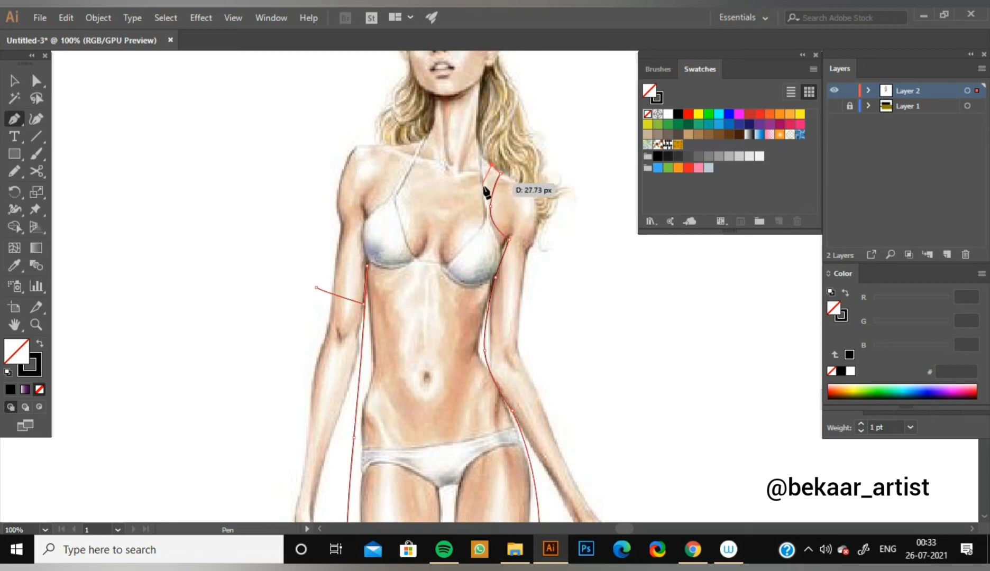
key(ctrl+z)
key(ctrl+z)
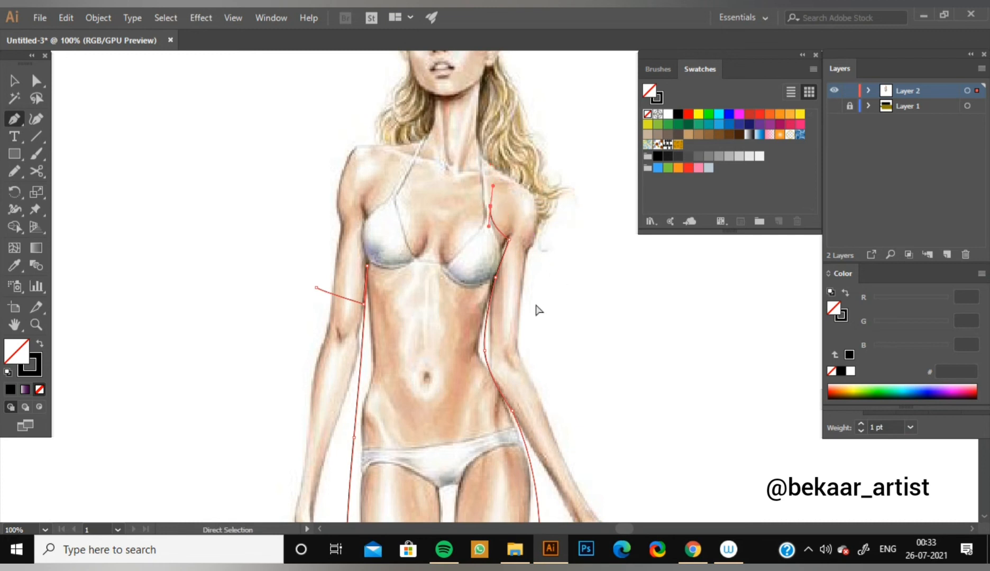
Draw the right-hand sleeve from the underarm down, across the upper arm, up its outer edge and over the shoulder to the neck.
click(488, 322)
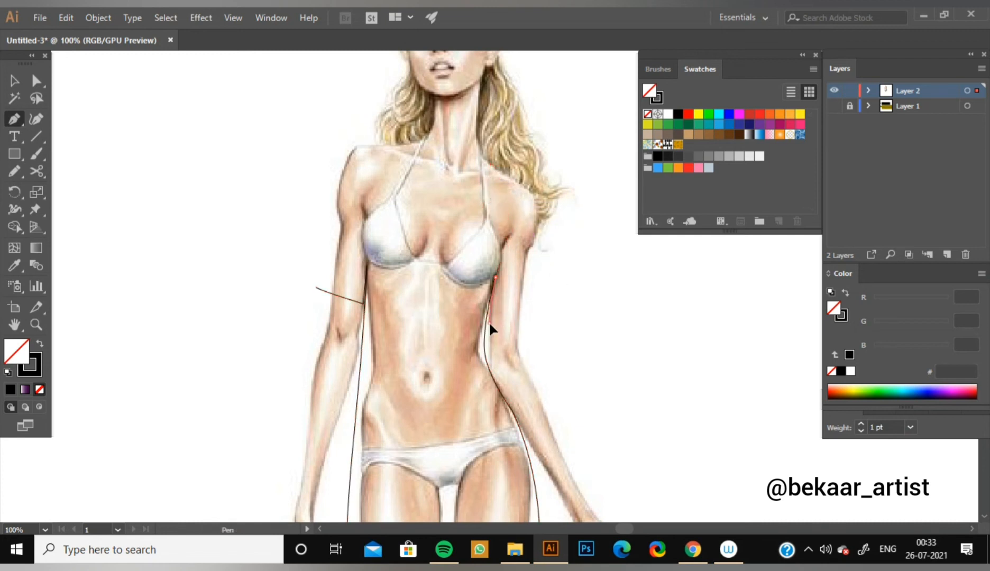
click(528, 324)
click(539, 204)
drag(527, 191, 522, 183)
click(490, 165)
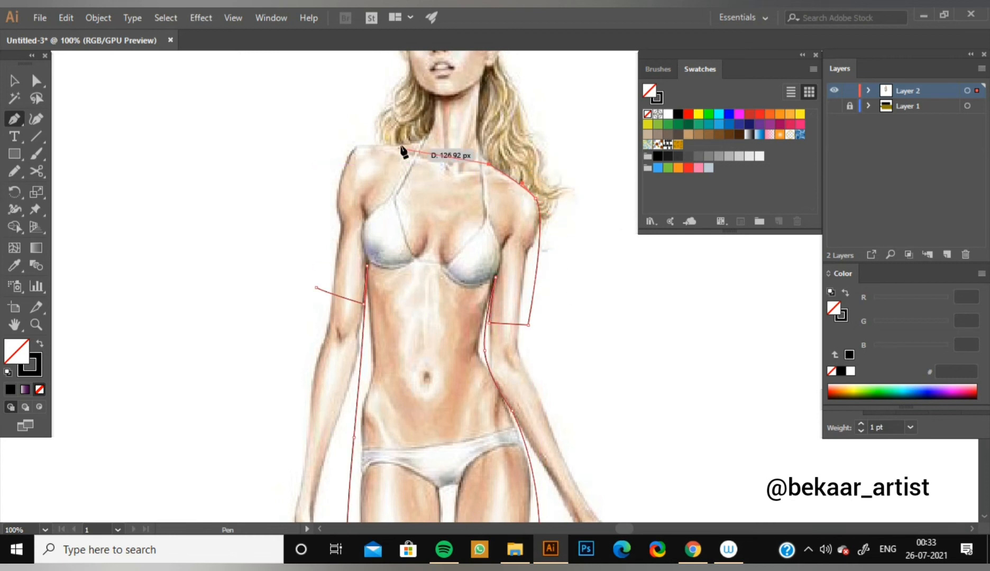
Draw a curved neckline, continue over the left-hand shoulder and close the dress outline at the sleeve hem.
drag(402, 144, 372, 112)
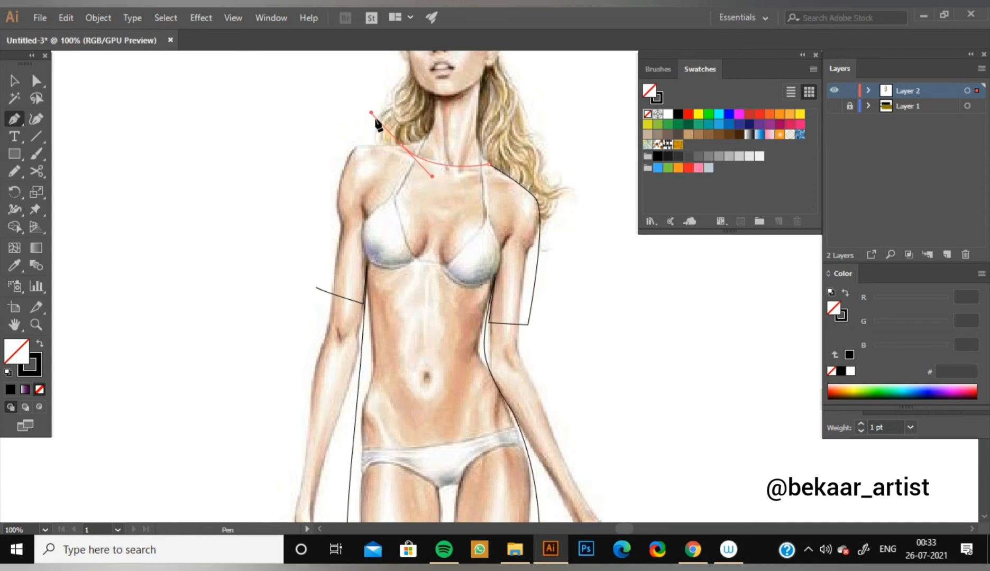
click(402, 145)
drag(357, 147, 337, 182)
click(318, 288)
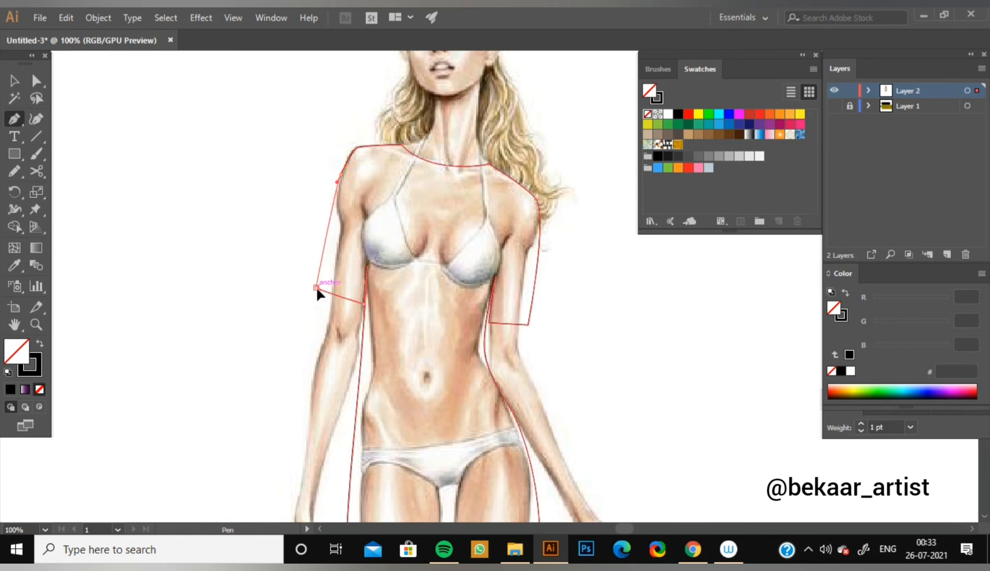
Swap fill and stroke so the dress has a solid black fill without a stroke, and deselect it.
drag(276, 451, 244, 390)
click(40, 345)
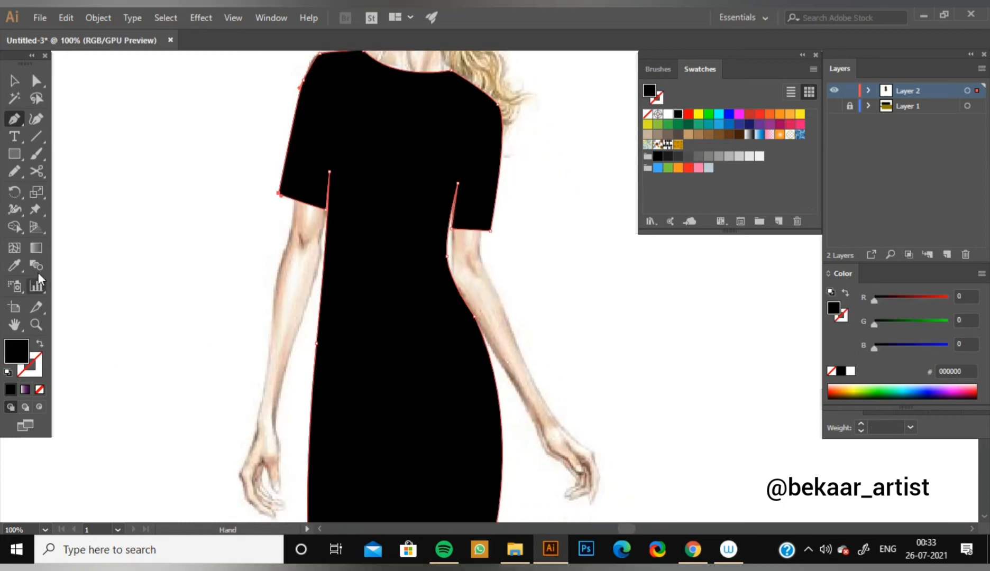
click(14, 80)
click(136, 237)
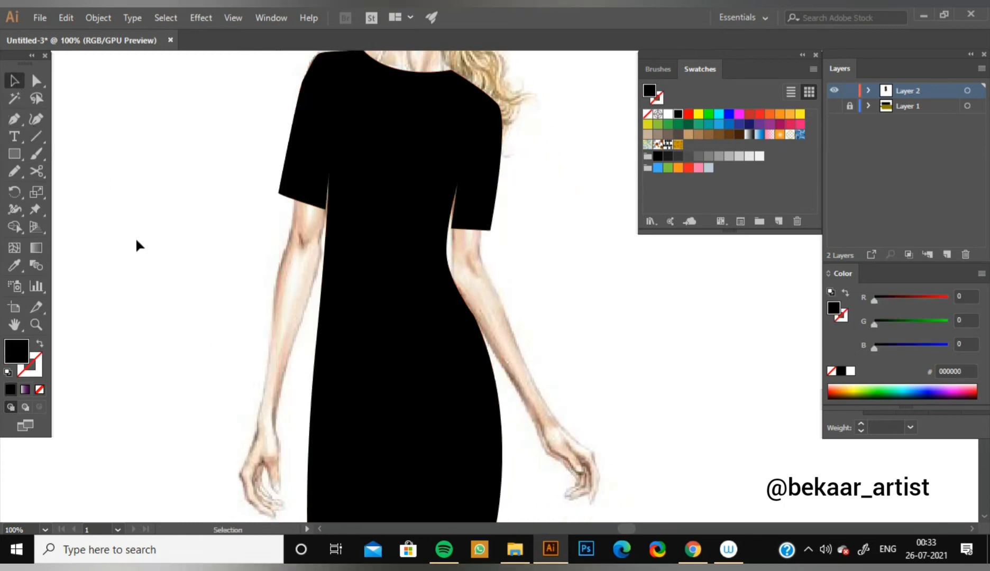
Unlock the fashion figure image and move it with the dress to the left-hand part of the artboard.
key(ctrl+minus)
key(ctrl+minus)
drag(654, 316, 482, 284)
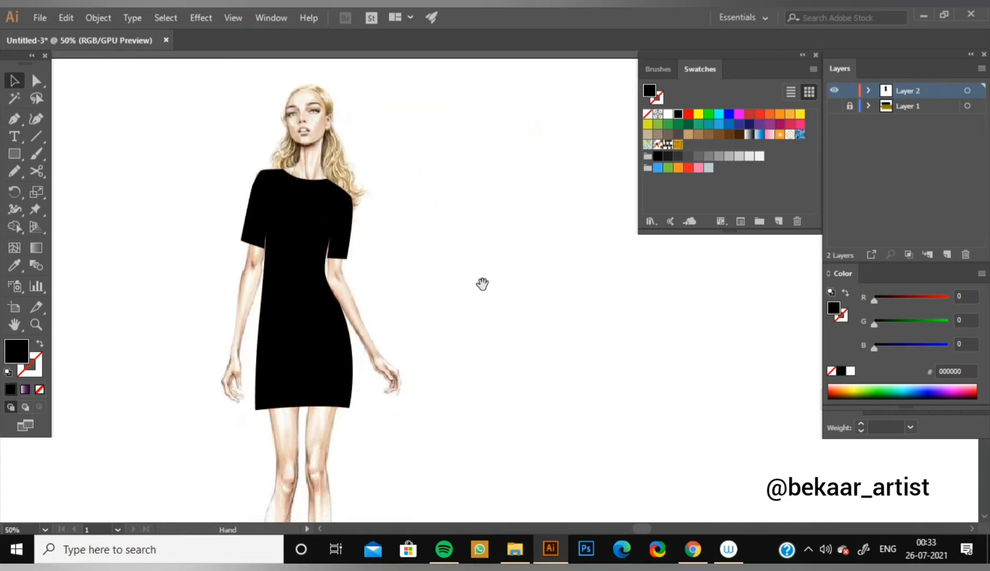
key(ctrl+minus)
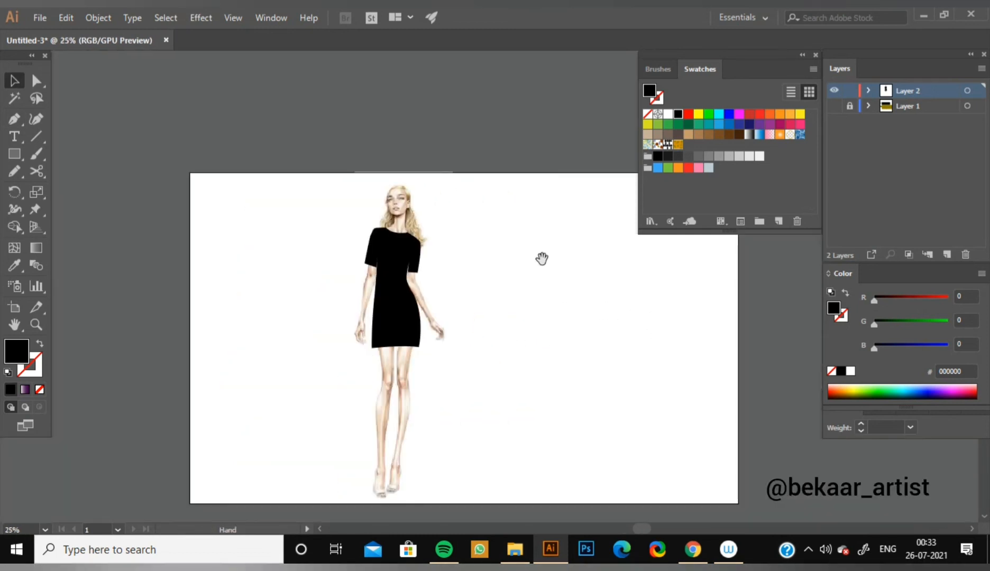
click(98, 18)
click(181, 105)
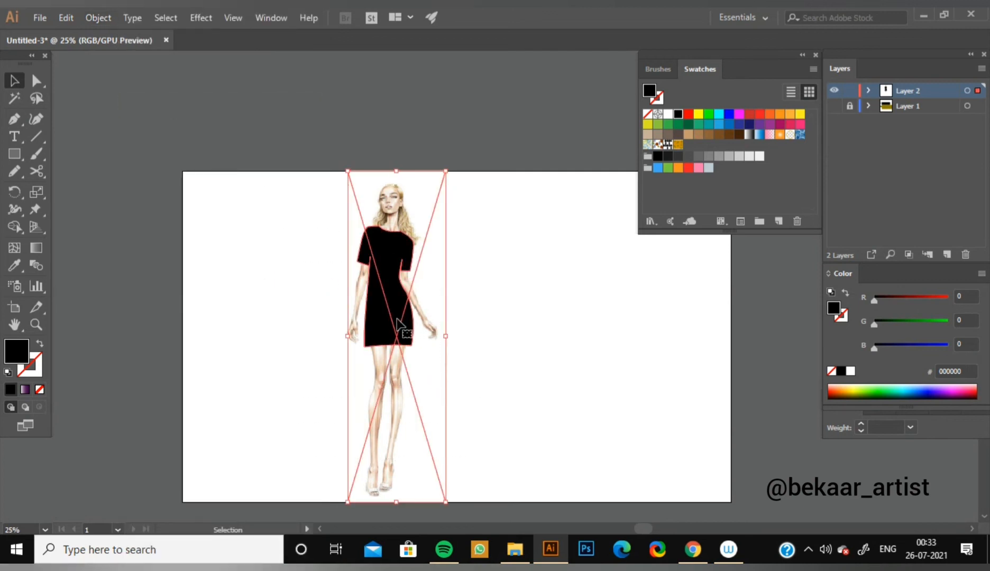
drag(397, 324, 271, 321)
click(473, 326)
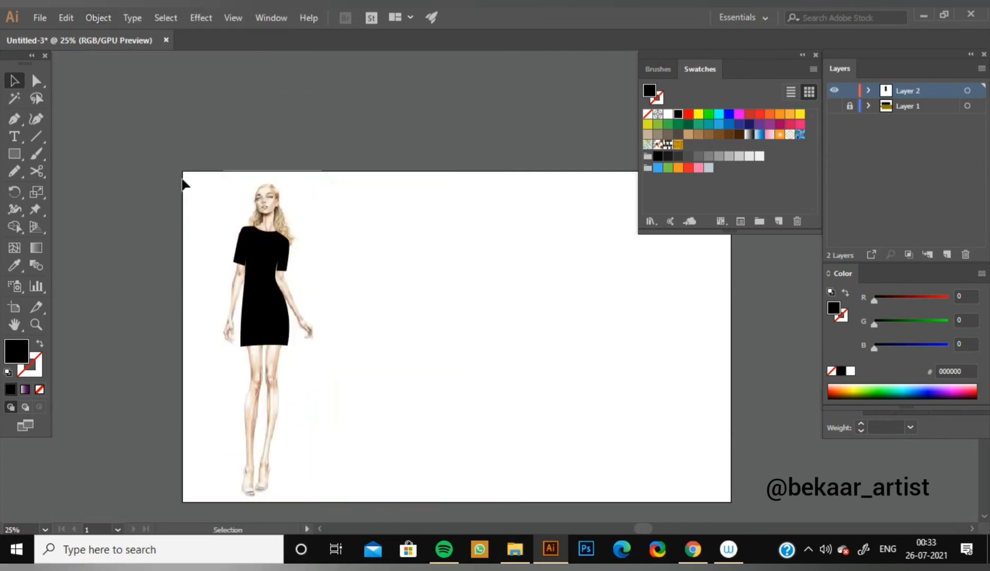
Duplicate the figure with its dress twice, placing the copies side by side to its right.
drag(183, 182, 344, 415)
key(a)
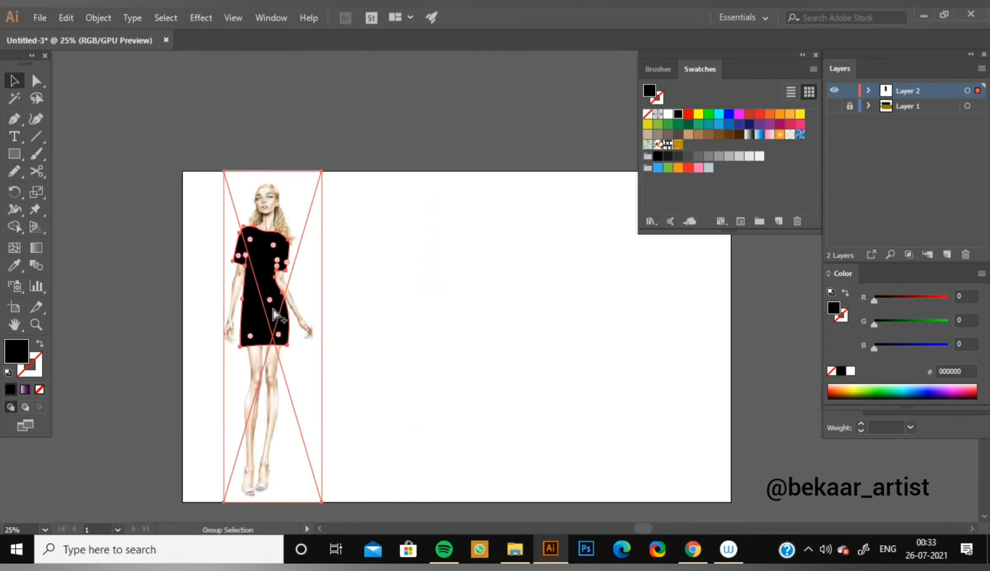
drag(274, 316, 529, 312)
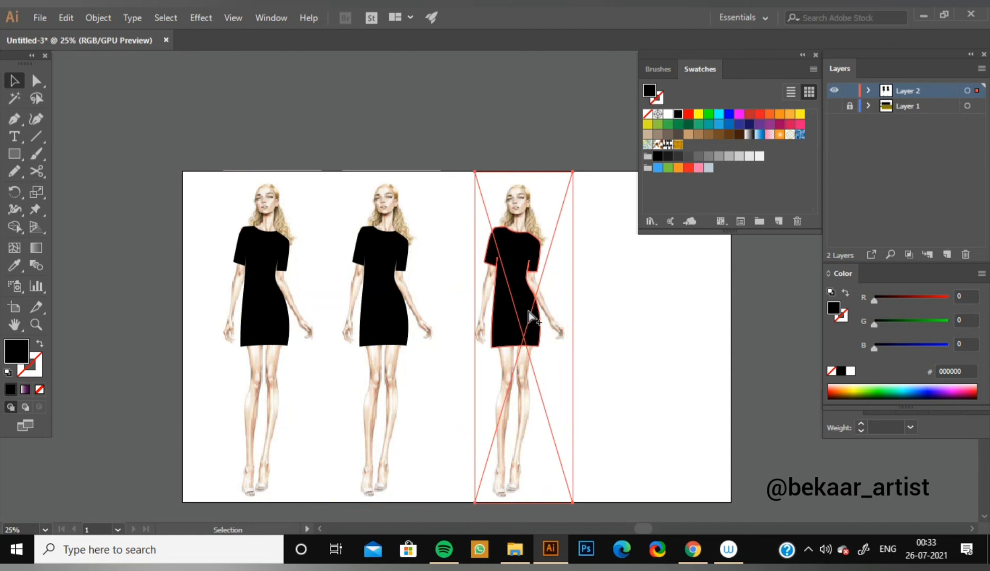
click(622, 328)
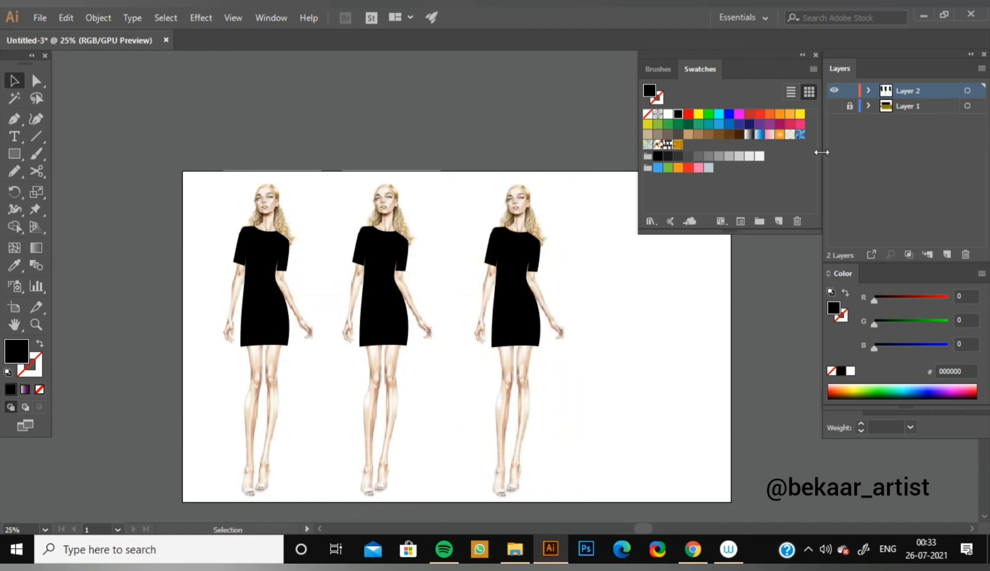
click(835, 108)
click(838, 108)
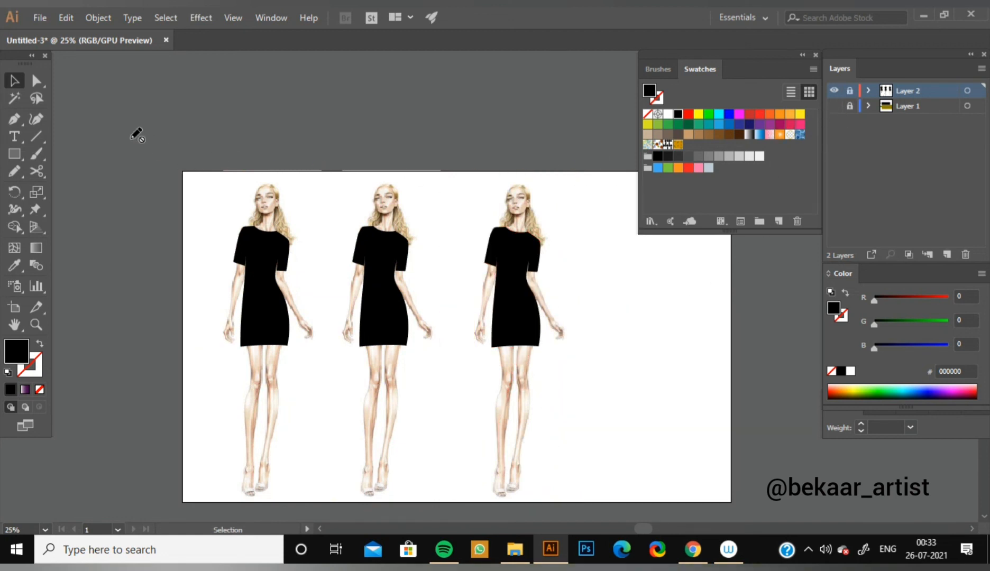
drag(21, 148, 87, 154)
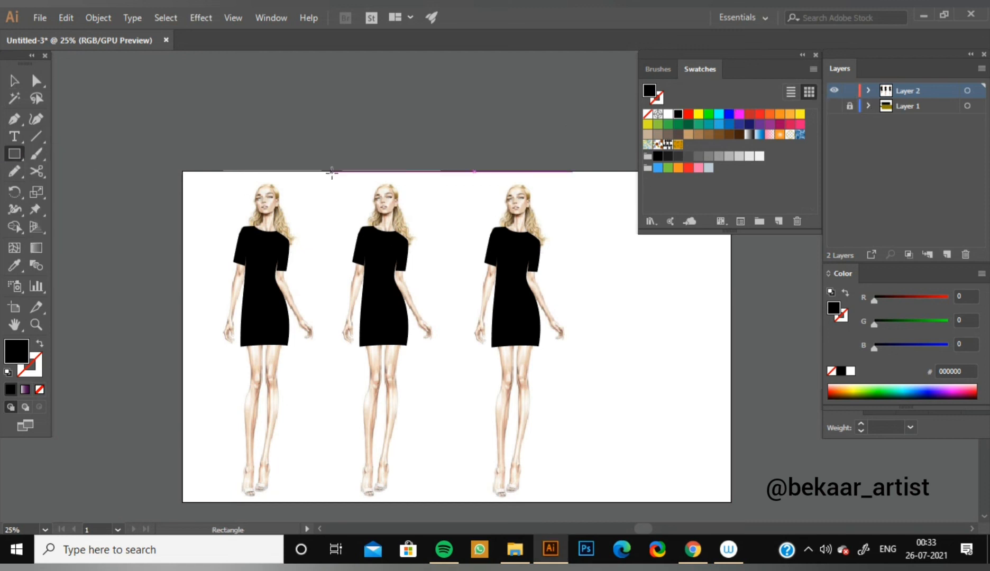
Try the circles, rectangles and stars pattern on the middle figure's dress, and replace it with the black circle-and-bar pattern.
key(ctrl+plus)
drag(454, 228, 470, 202)
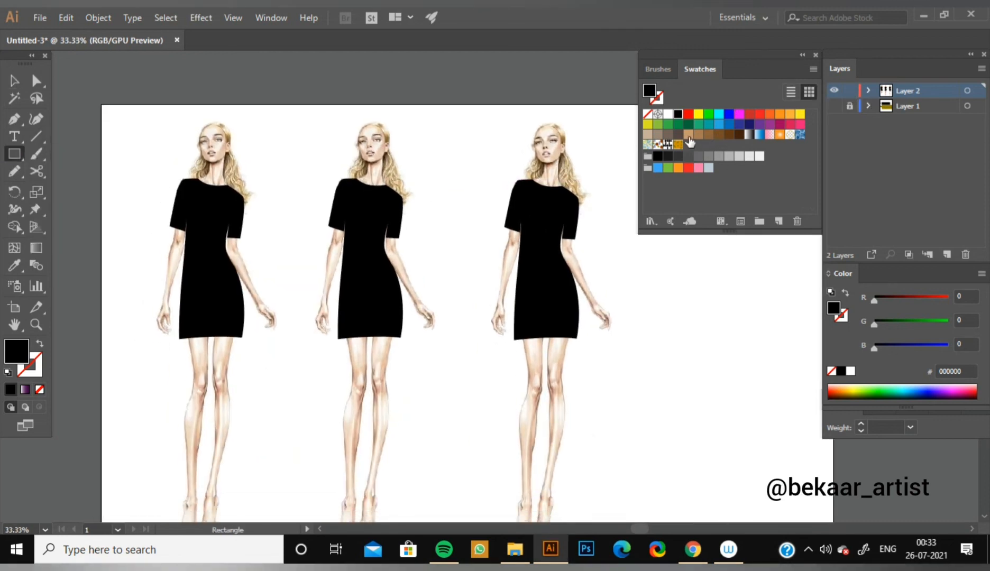
key(v)
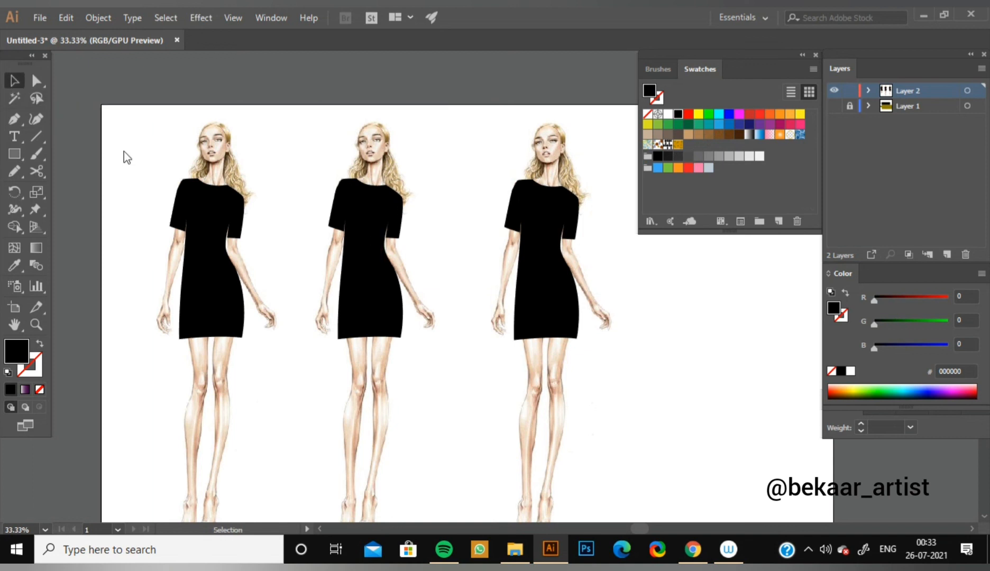
click(372, 227)
click(658, 144)
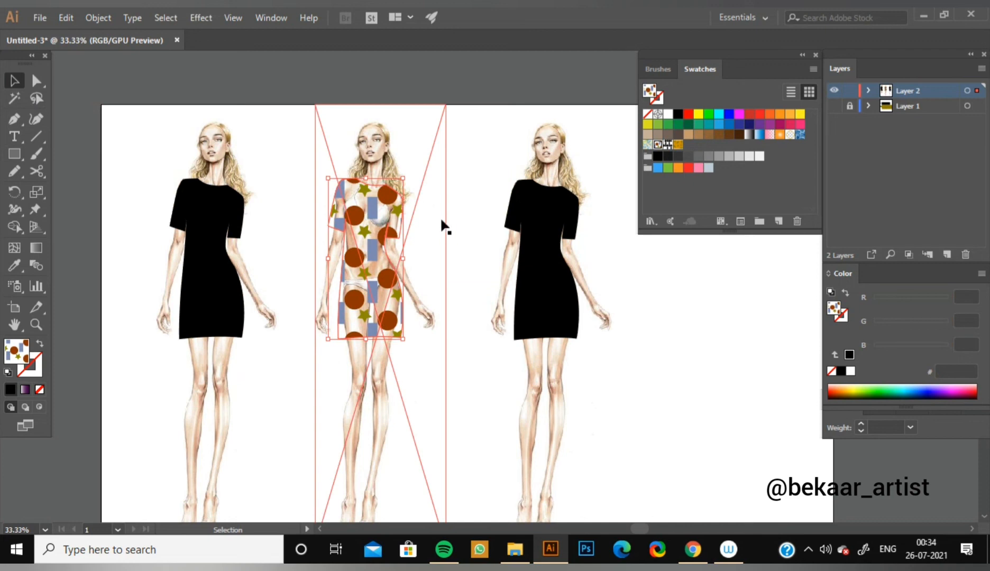
key(ctrl+plus)
key(ctrl+plus)
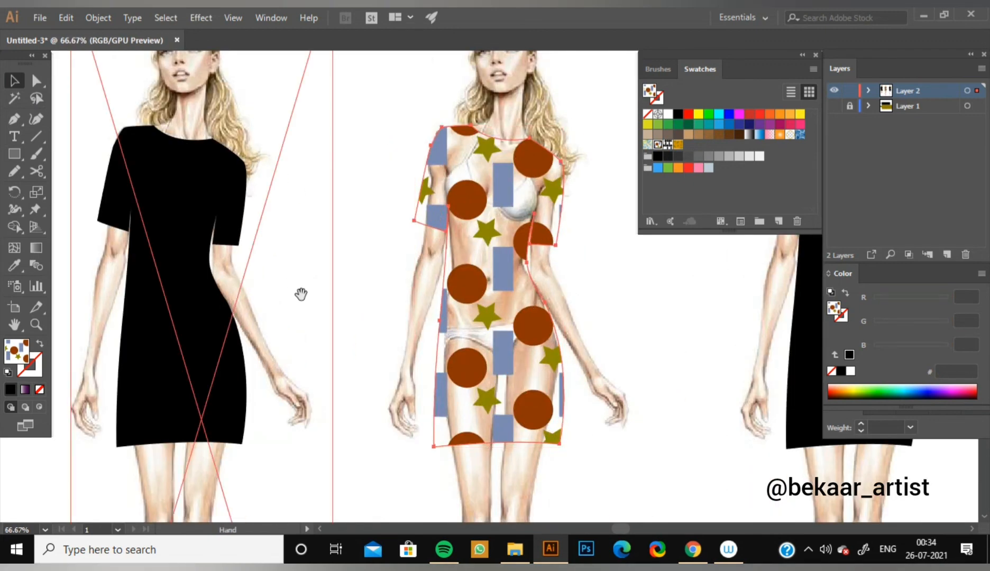
drag(348, 283, 328, 259)
click(668, 144)
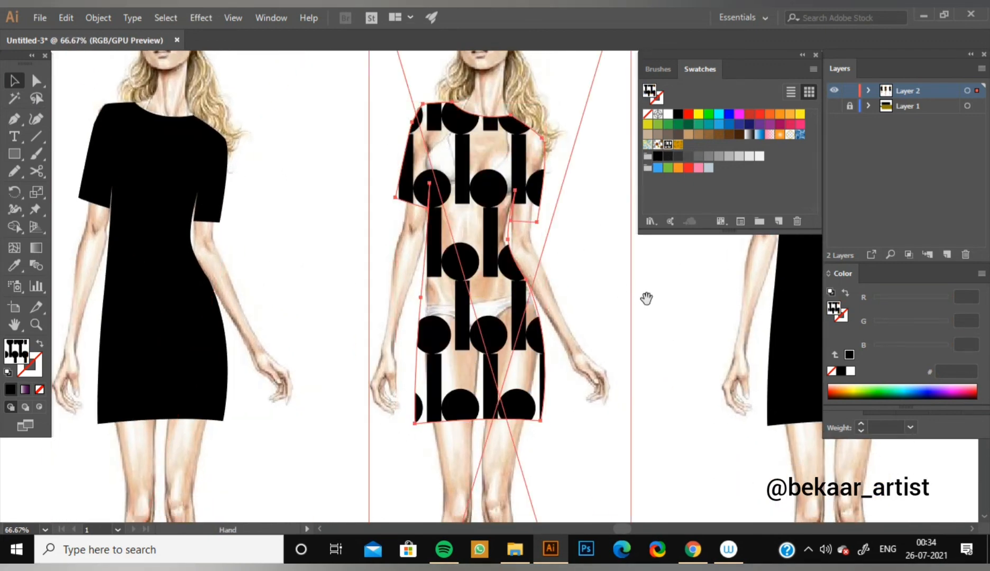
drag(646, 297, 587, 302)
Duplicate the middle figure's patterned dress, placing the copy to the right of the original and partly overlapping it.
key(a)
key(ctrl+plus)
key(v)
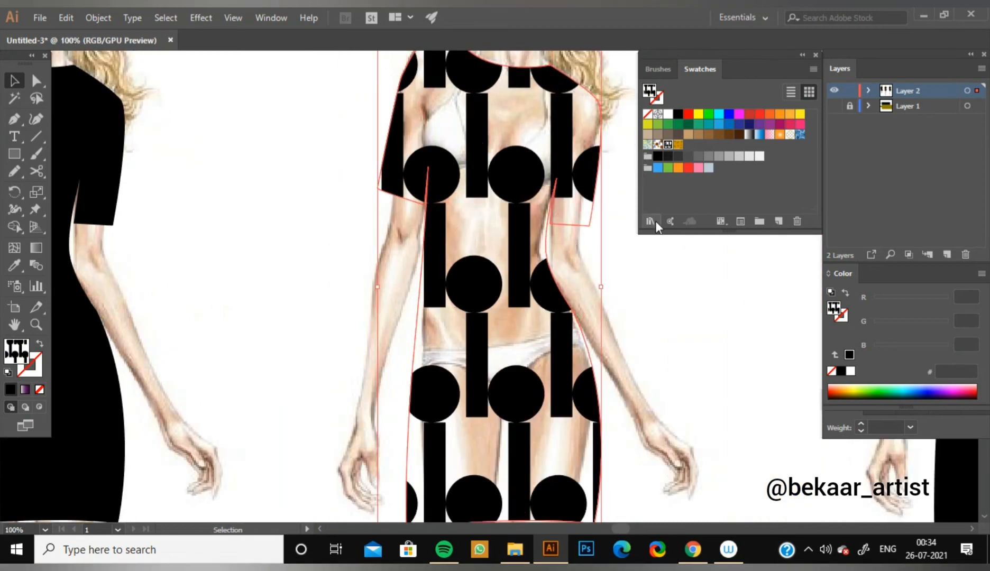
key(ctrl+minus)
key(ctrl+minus)
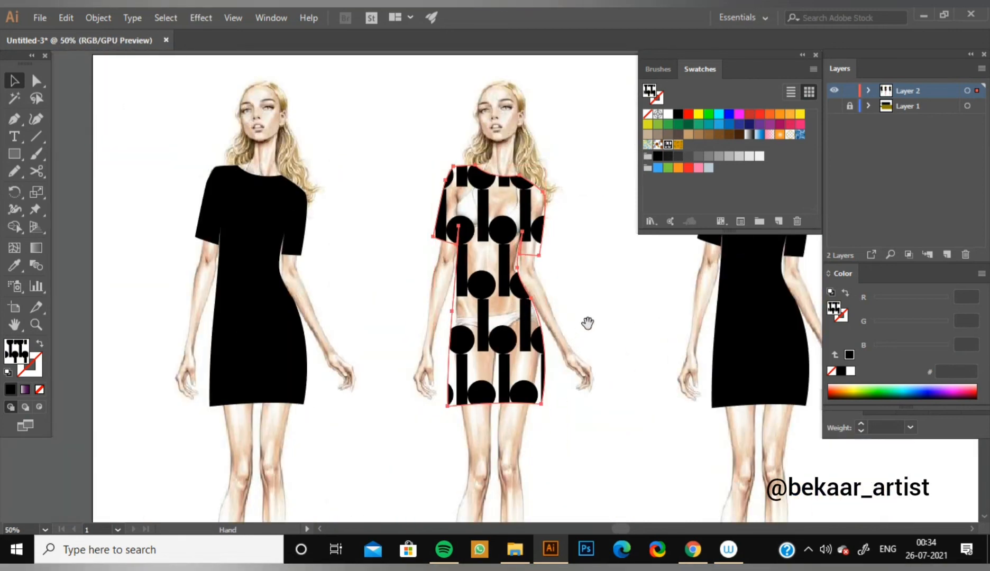
drag(588, 324, 502, 334)
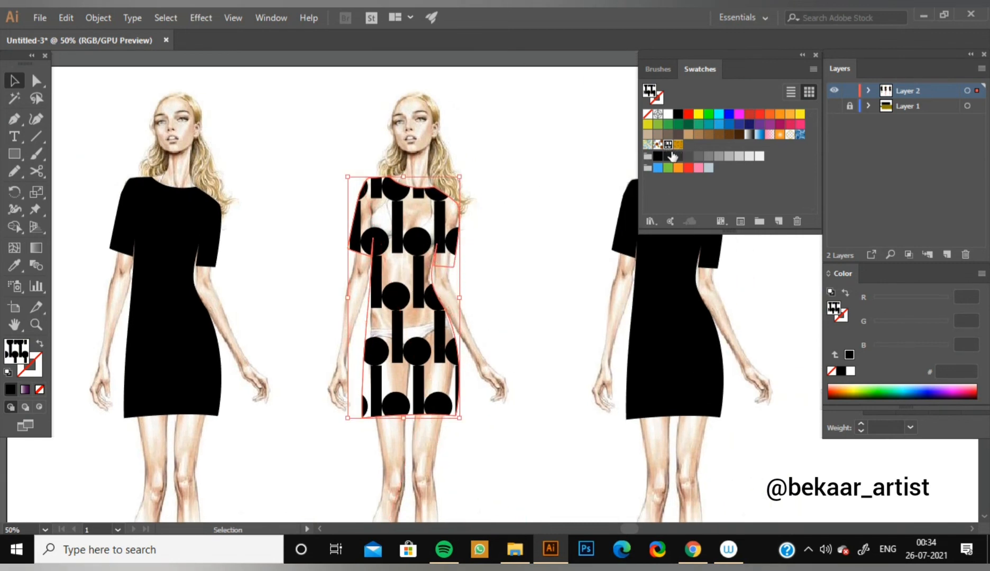
key(a)
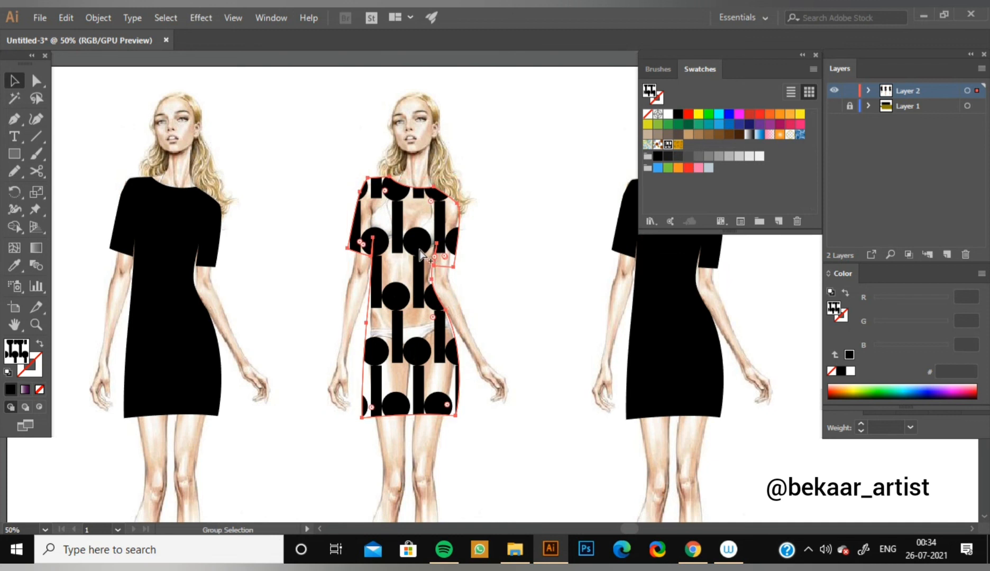
drag(420, 255, 507, 256)
Select the original patterned dress on the middle figure and fill it with solid pink FF70FF.
click(415, 257)
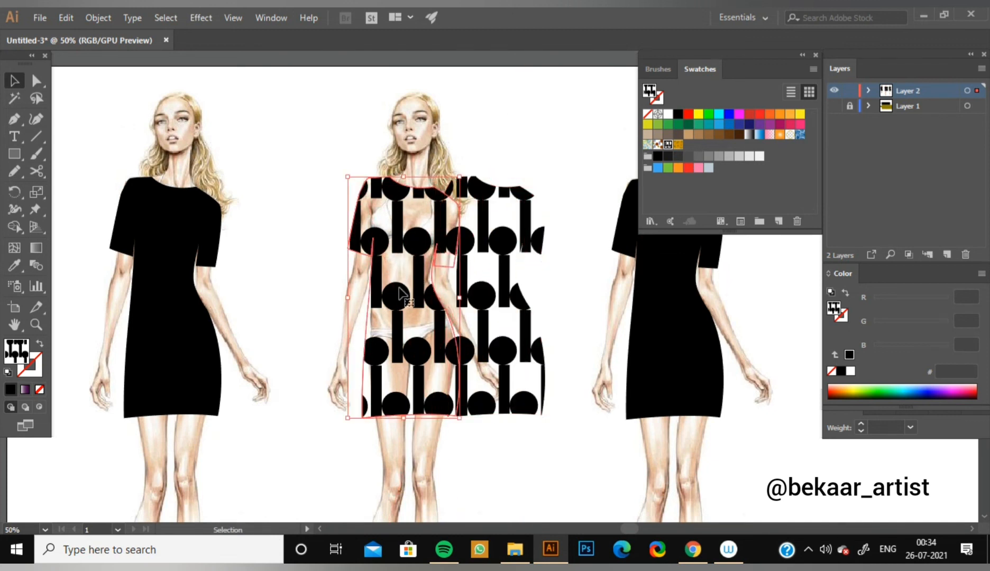
click(875, 389)
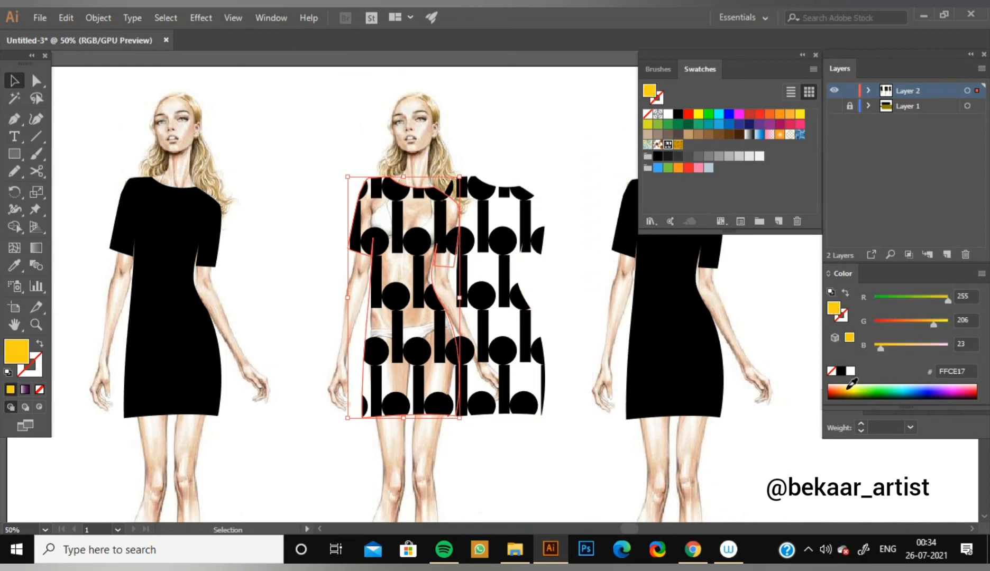
click(850, 371)
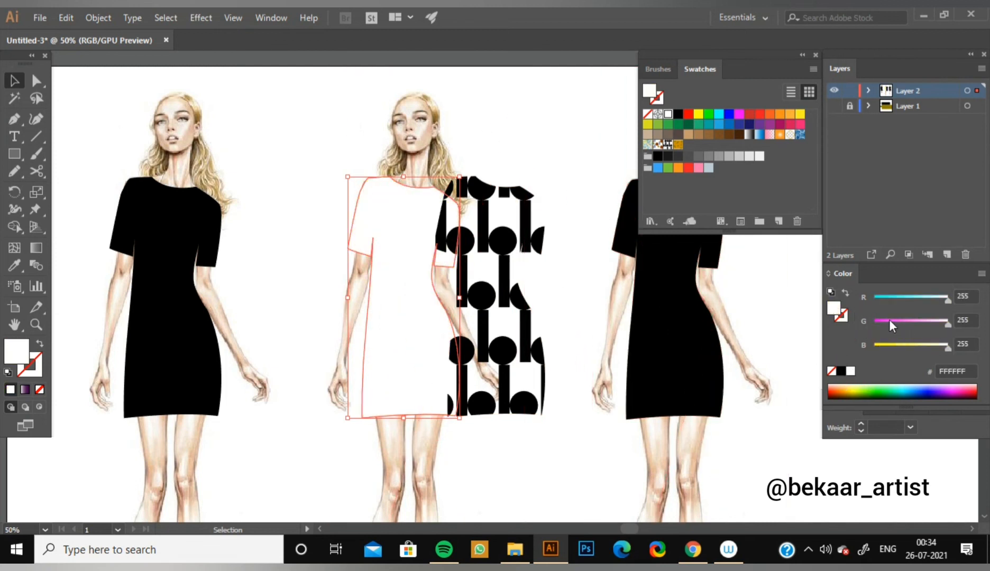
drag(890, 324, 906, 322)
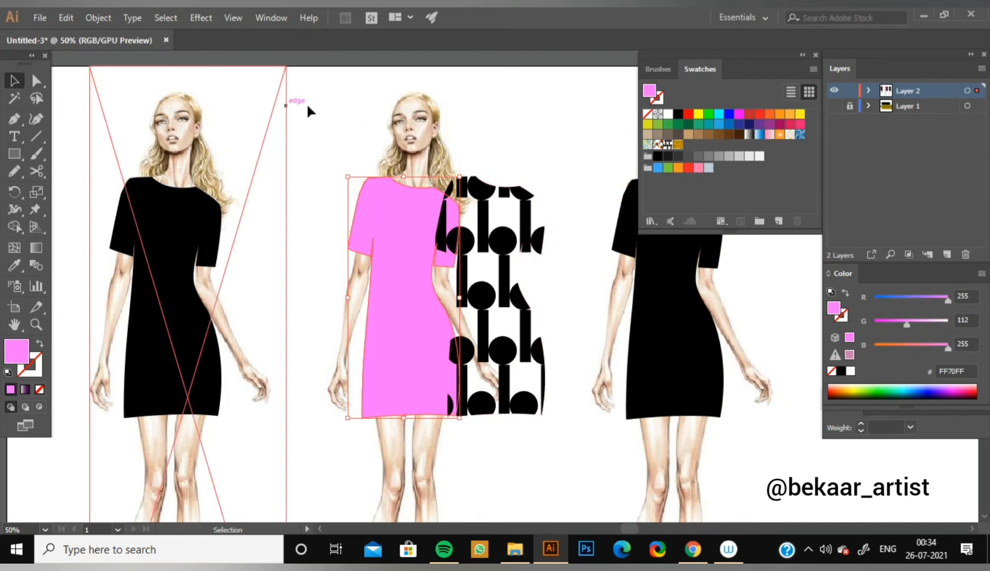
Move the black circle-and-bar patterned dress copy exactly over the pink dress on the middle figure and deselect it.
click(517, 271)
drag(536, 236, 361, 241)
click(558, 300)
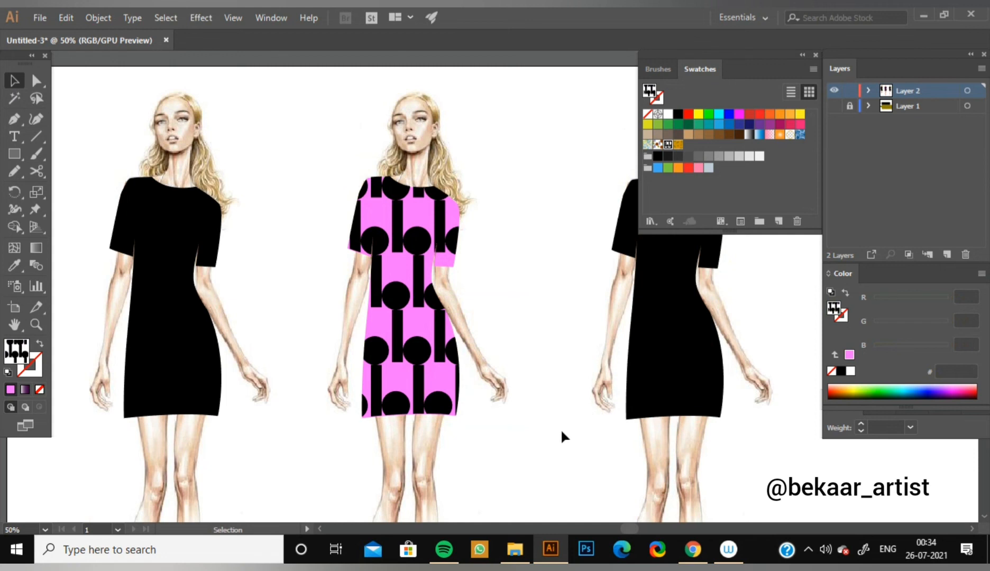
Fill the black dress on the third figure with the black circle-and-bar pattern.
key(space)
drag(562, 442, 444, 347)
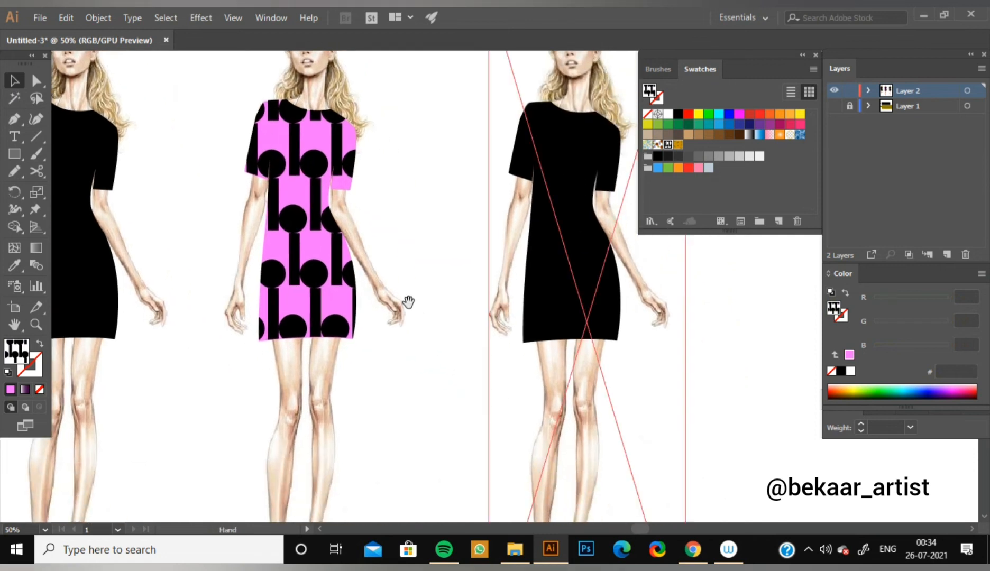
key(ctrl+minus)
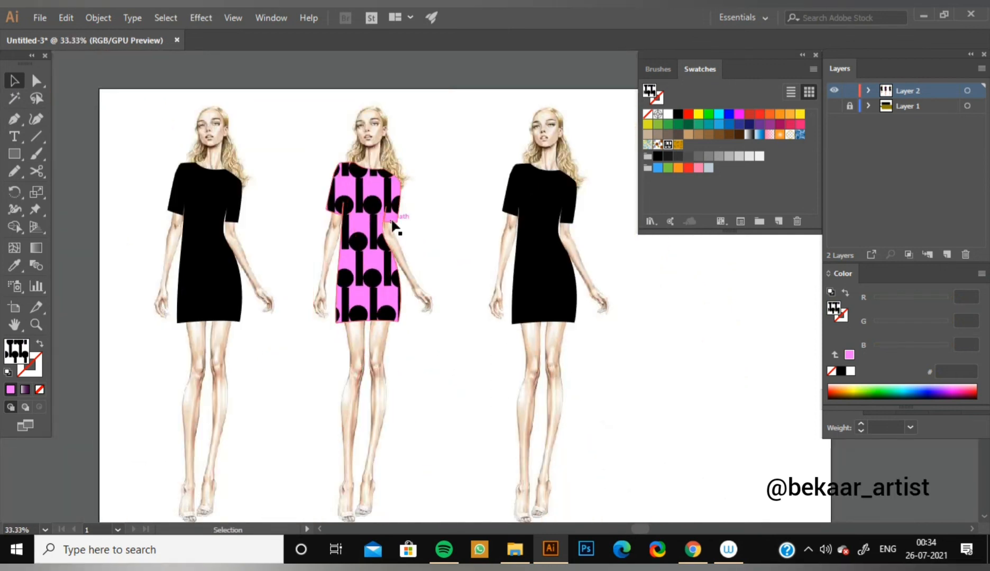
click(545, 284)
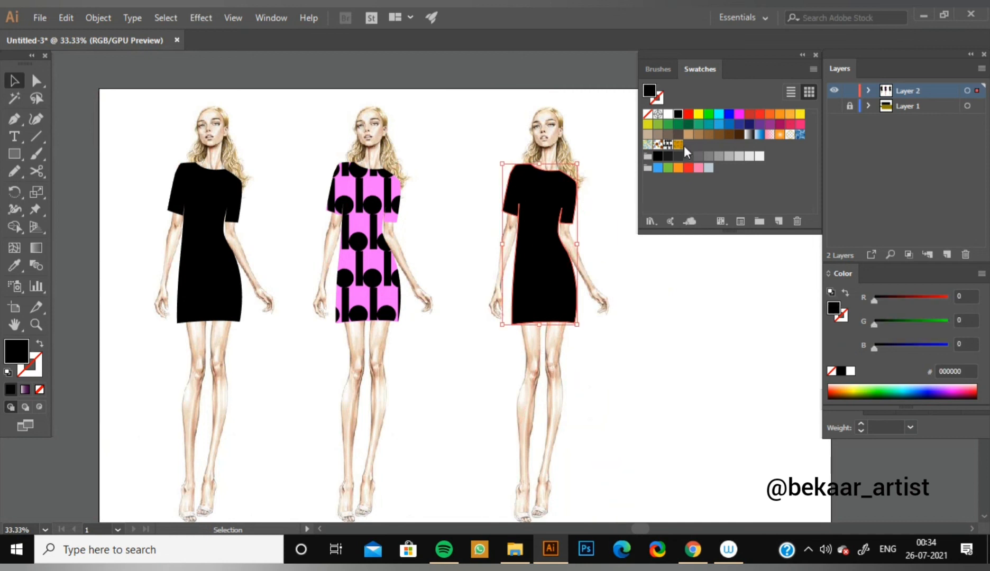
click(668, 145)
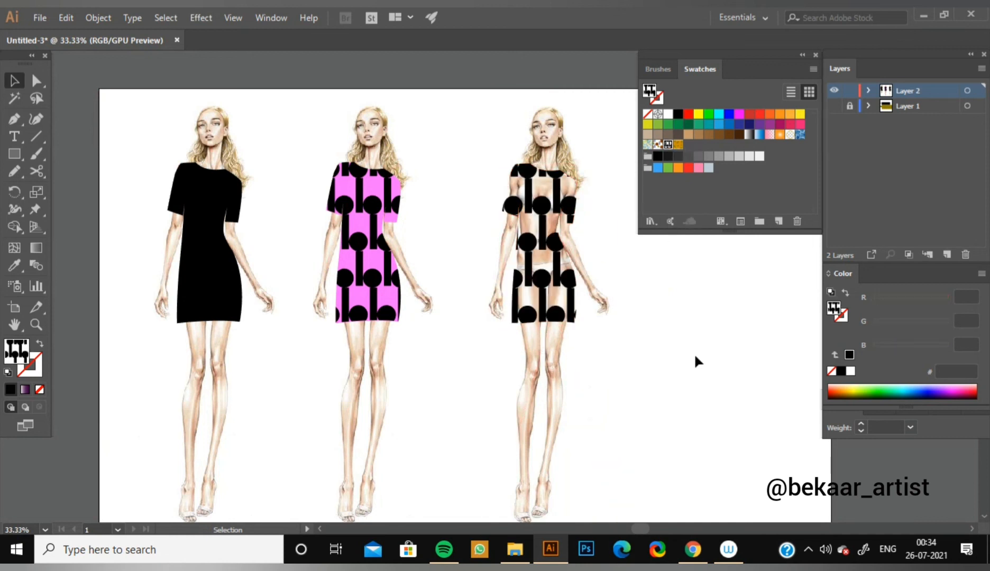
drag(675, 347, 600, 354)
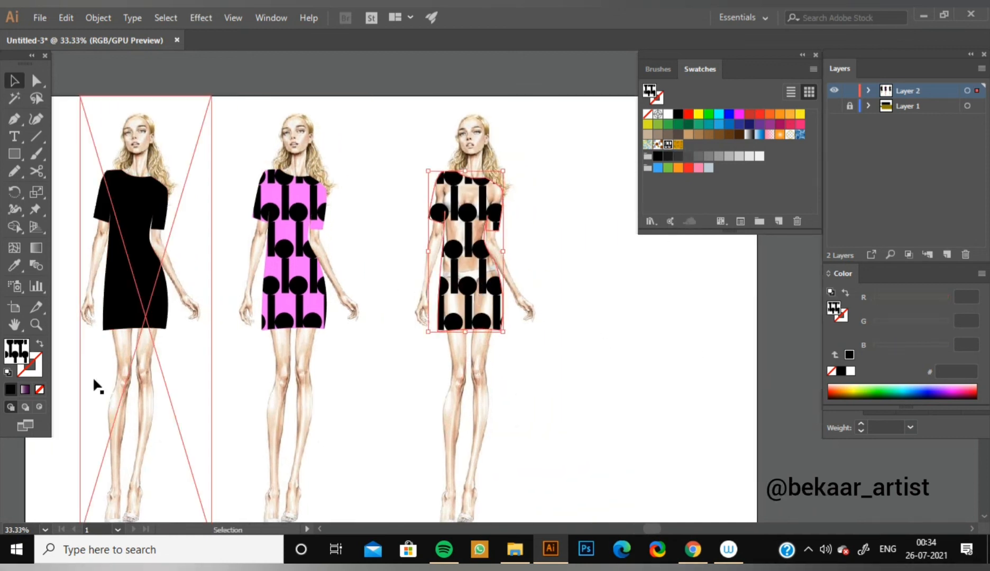
Give the third figure's patterned dress a solid black 1 pt outline and deselect it.
click(36, 372)
click(11, 391)
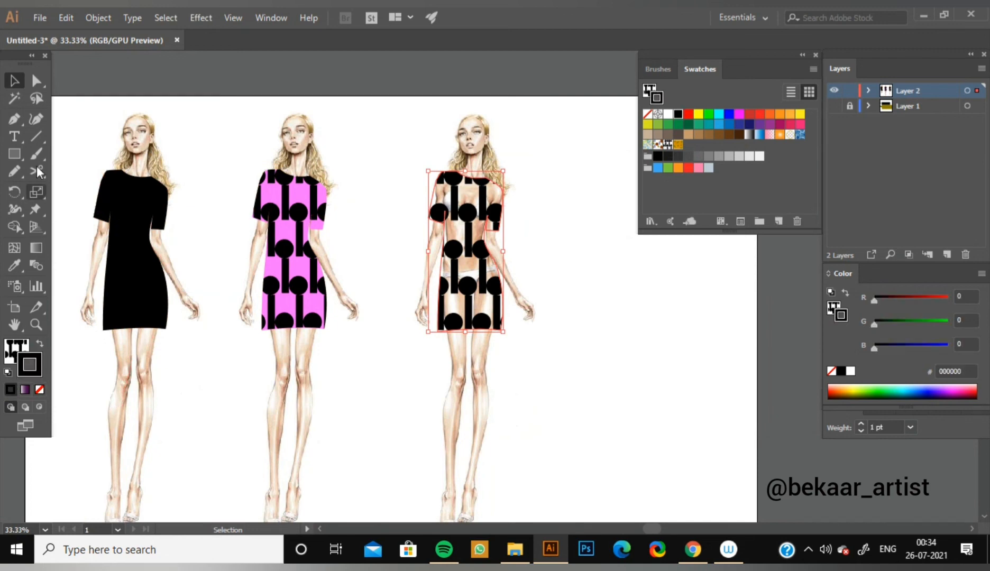
click(521, 272)
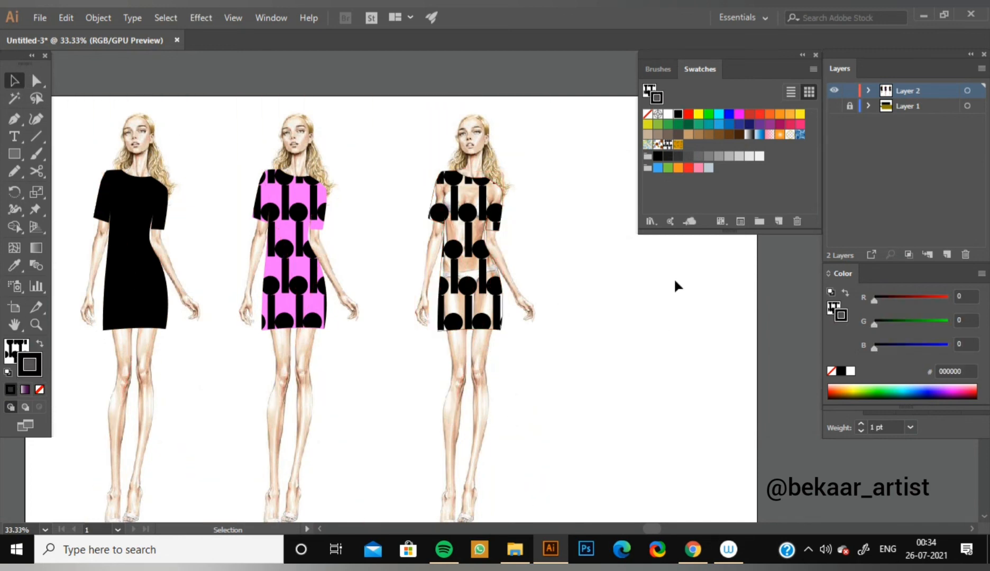
Examine the outline and pattern of the third figure's dress up close, and return to the view of all figures.
key(ctrl+plus)
key(ctrl+plus)
key(ctrl+plus)
key(ctrl+plus)
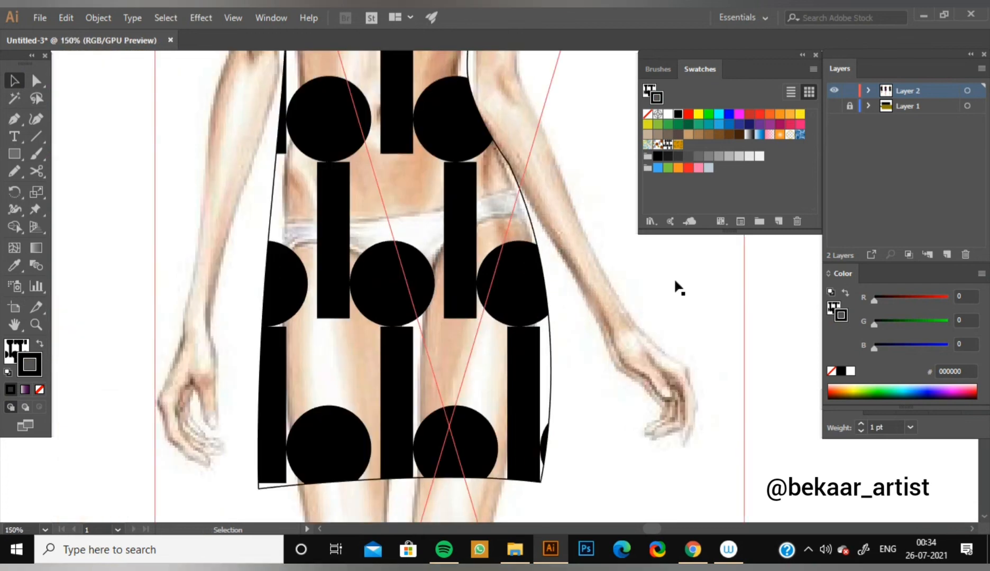
drag(401, 143, 302, 85)
key(ctrl+minus)
key(ctrl+minus)
key(ctrl+minus)
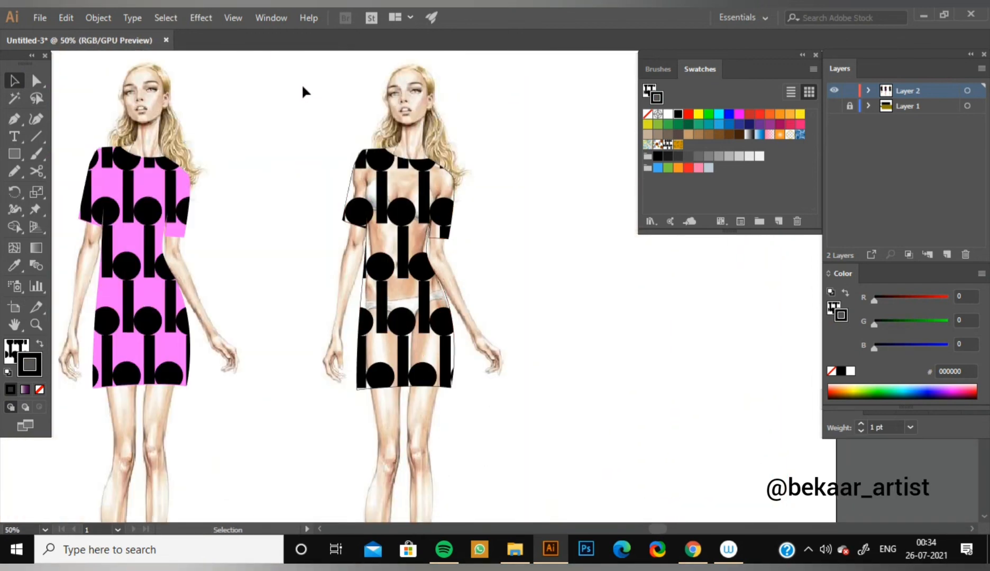
key(ctrl+minus)
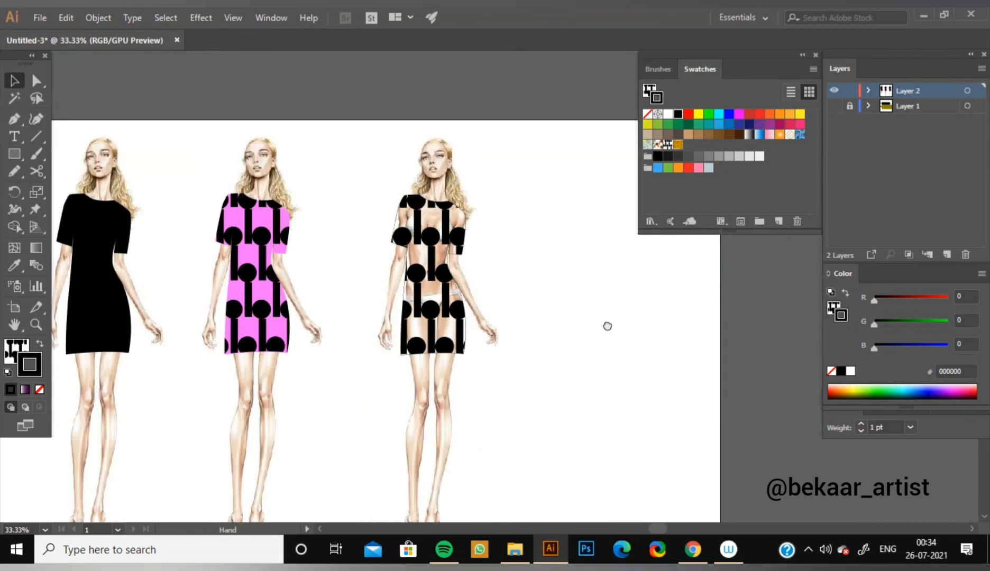
Duplicate the third figure together with its outlined patterned dress, placing the copy to its right as a fourth figure.
drag(608, 325, 495, 255)
drag(260, 67, 434, 417)
key(a)
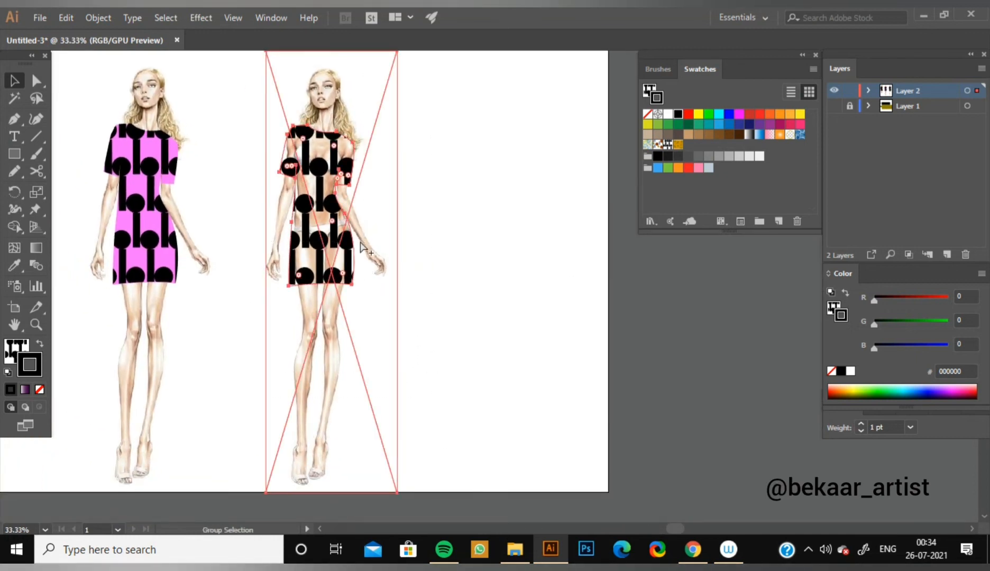
alt+drag(333, 209, 490, 195)
click(596, 243)
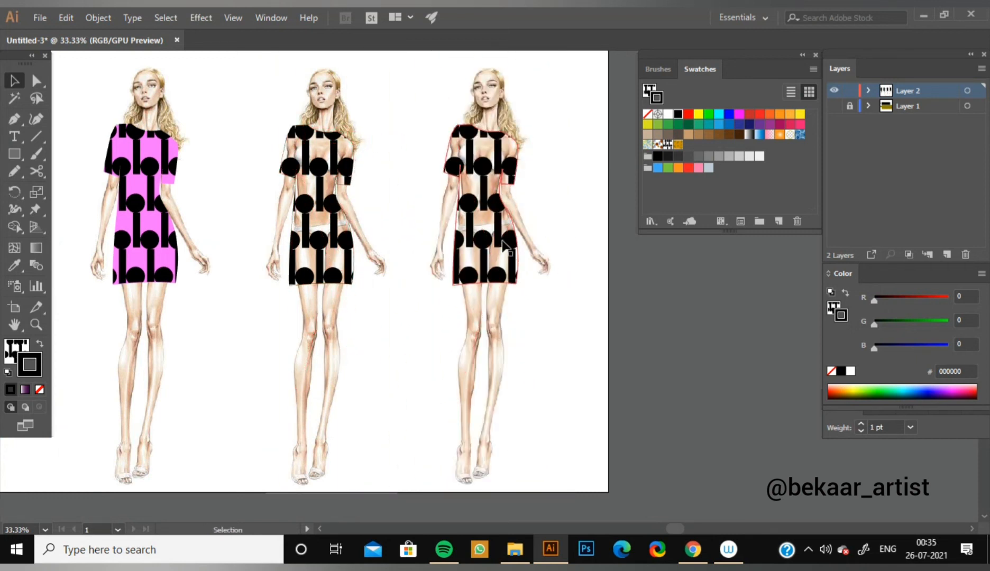
Fill the fourth figure's dress with the orange leaf pattern and give it a solid black outline.
click(506, 249)
click(679, 147)
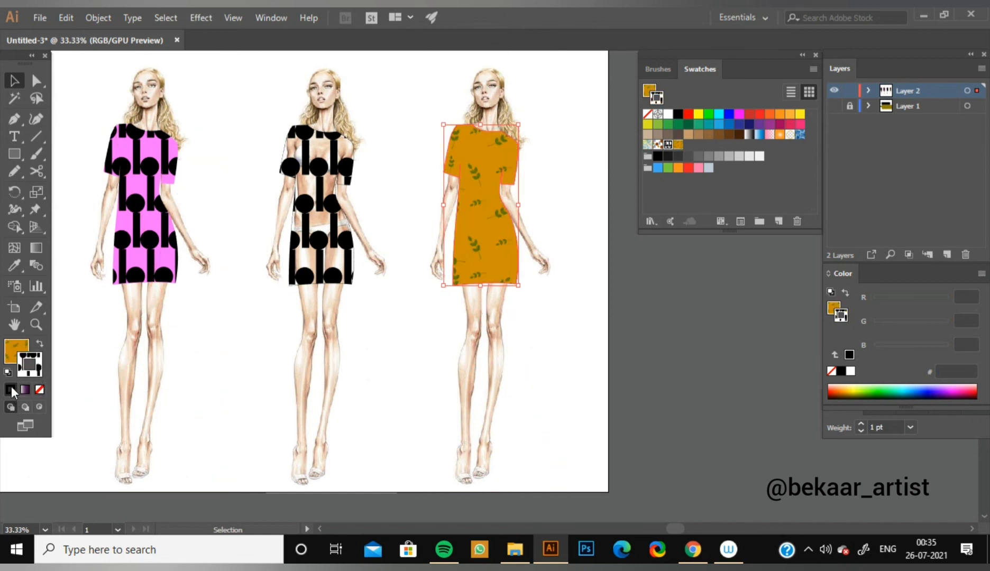
click(842, 355)
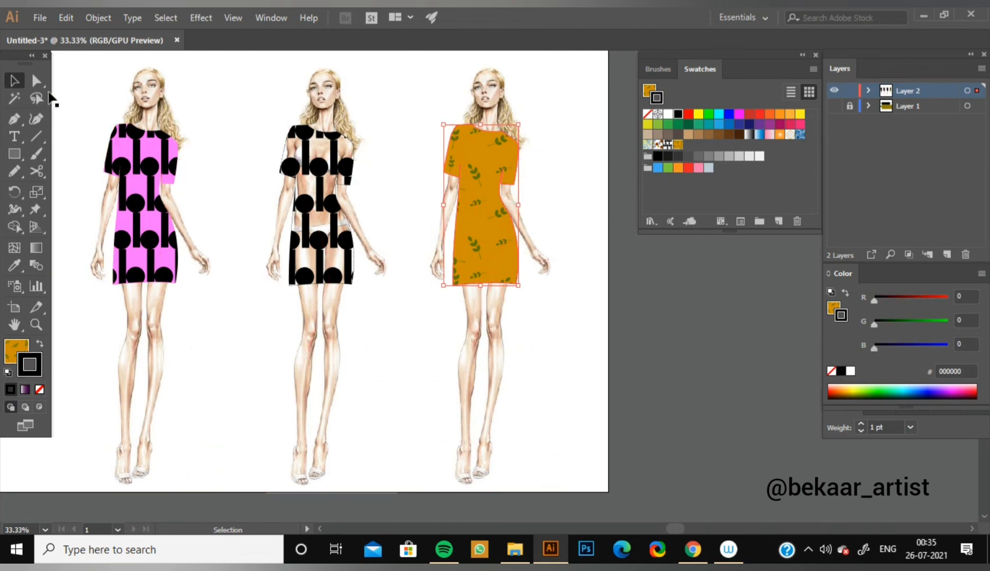
click(616, 356)
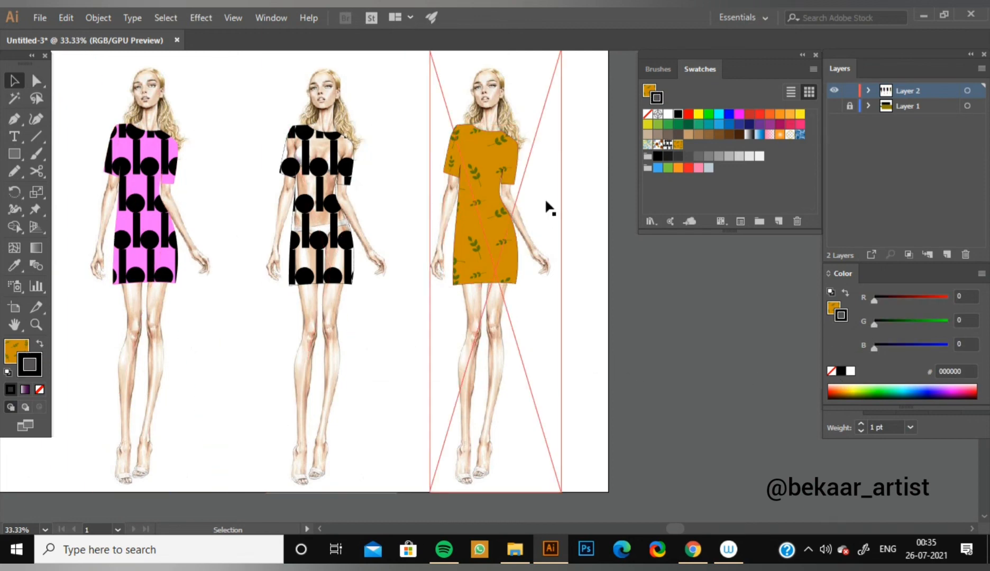
Examine the leaf-patterned dress up close, and compare the dresses on all four figures.
key(ctrl+1)
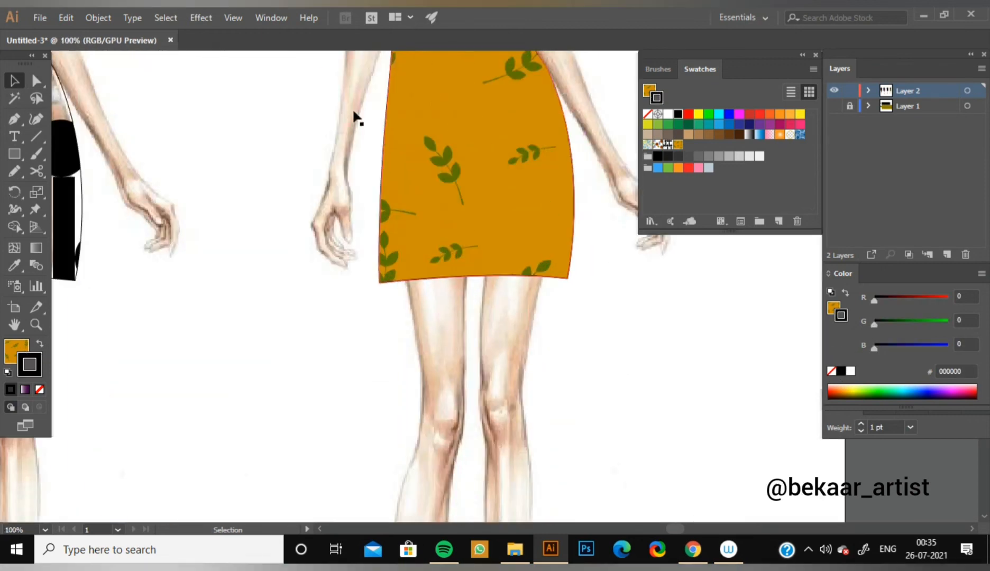
scroll(471, 413, up, 10)
scroll(356, 344, left, 4)
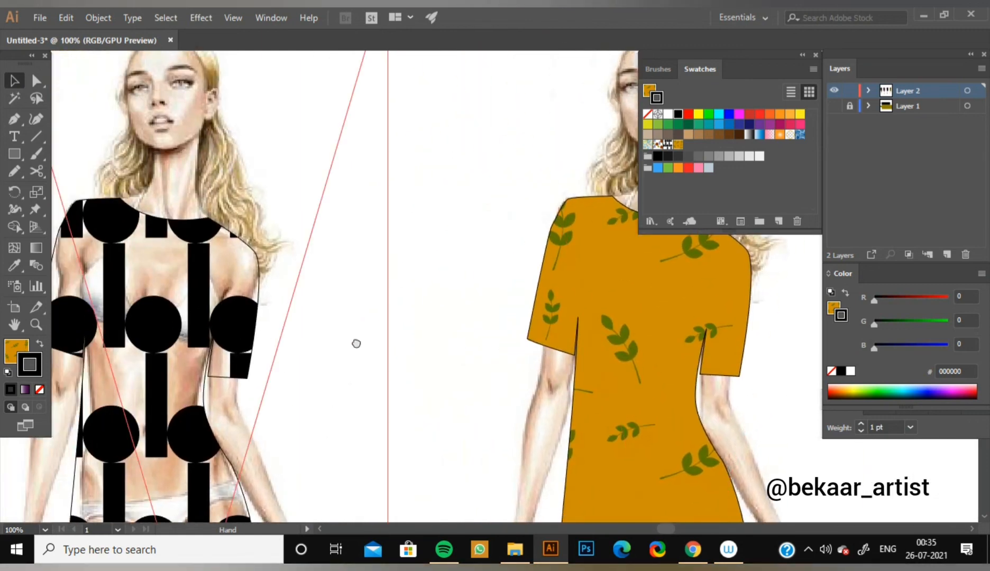
scroll(356, 343, left, 8)
key(ctrl+minus)
key(ctrl+minus)
key(ctrl+minus)
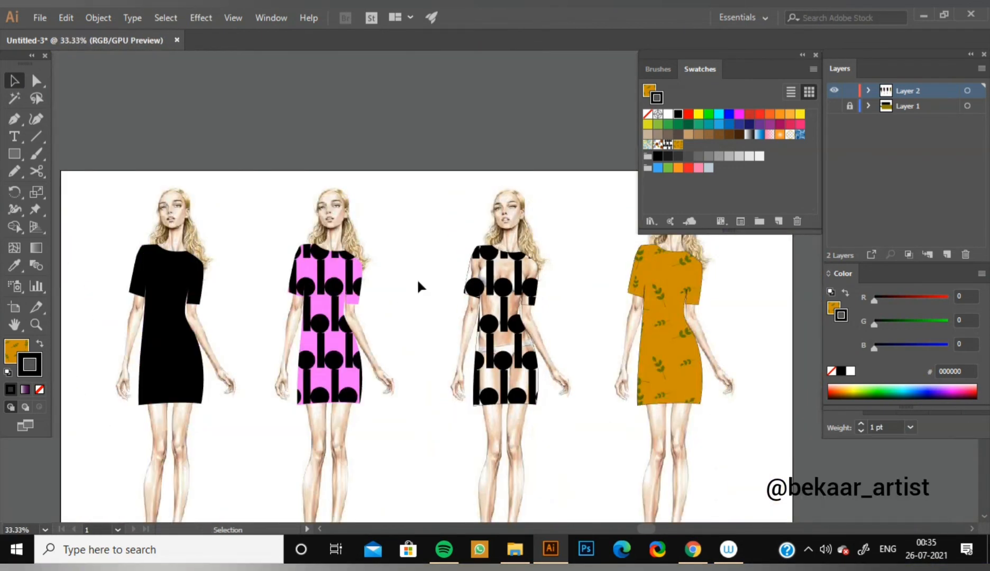
drag(420, 405, 397, 314)
key(ctrl+minus)
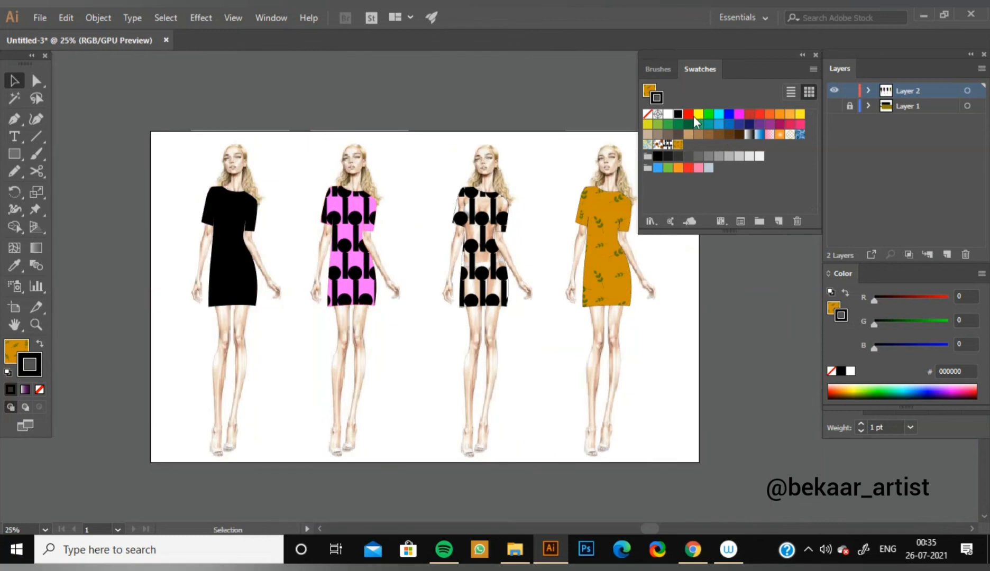
Show and unlock Layer 1 with the pattern samples, and hide and lock Layer 2 with the figures.
click(835, 107)
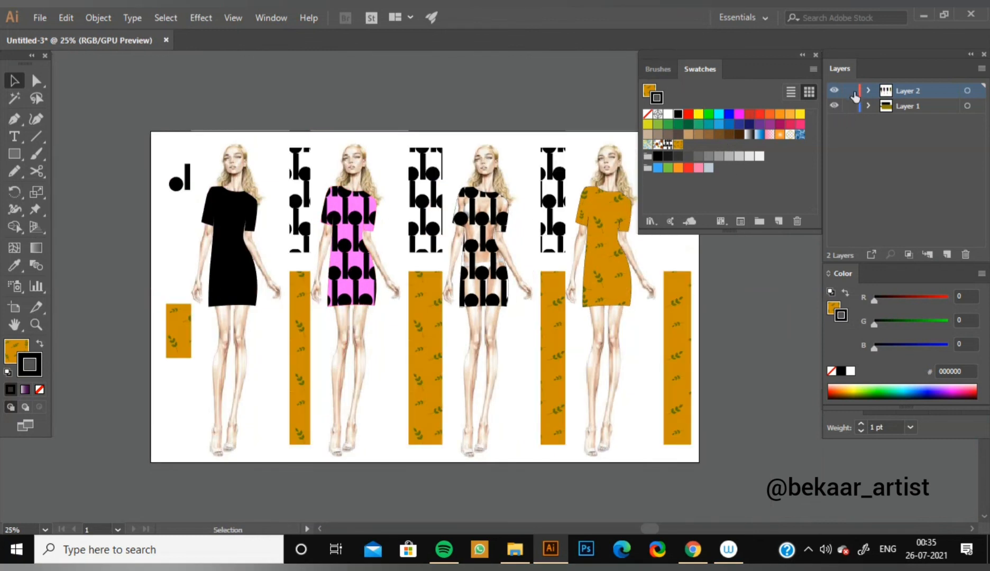
click(834, 90)
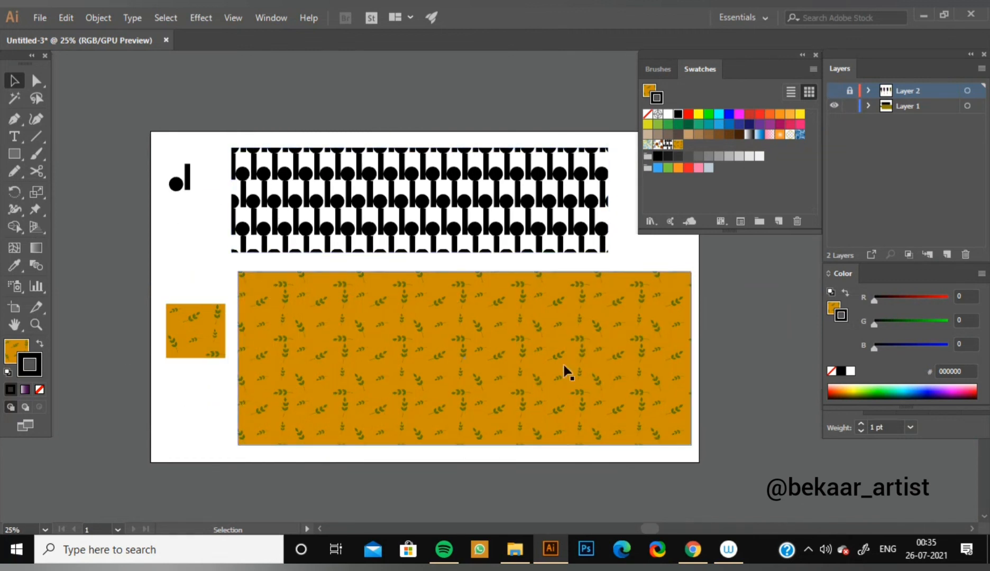
drag(443, 276, 414, 284)
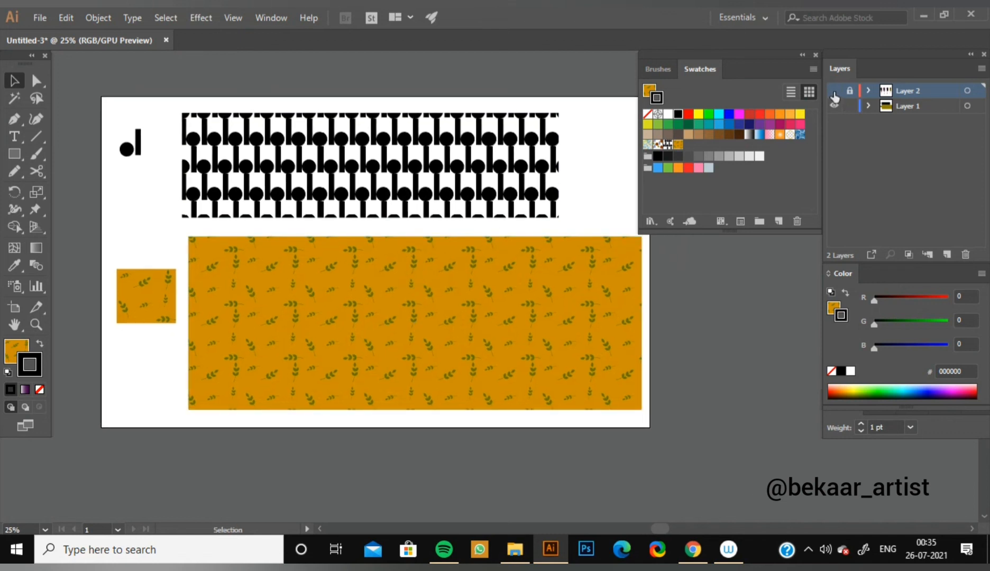